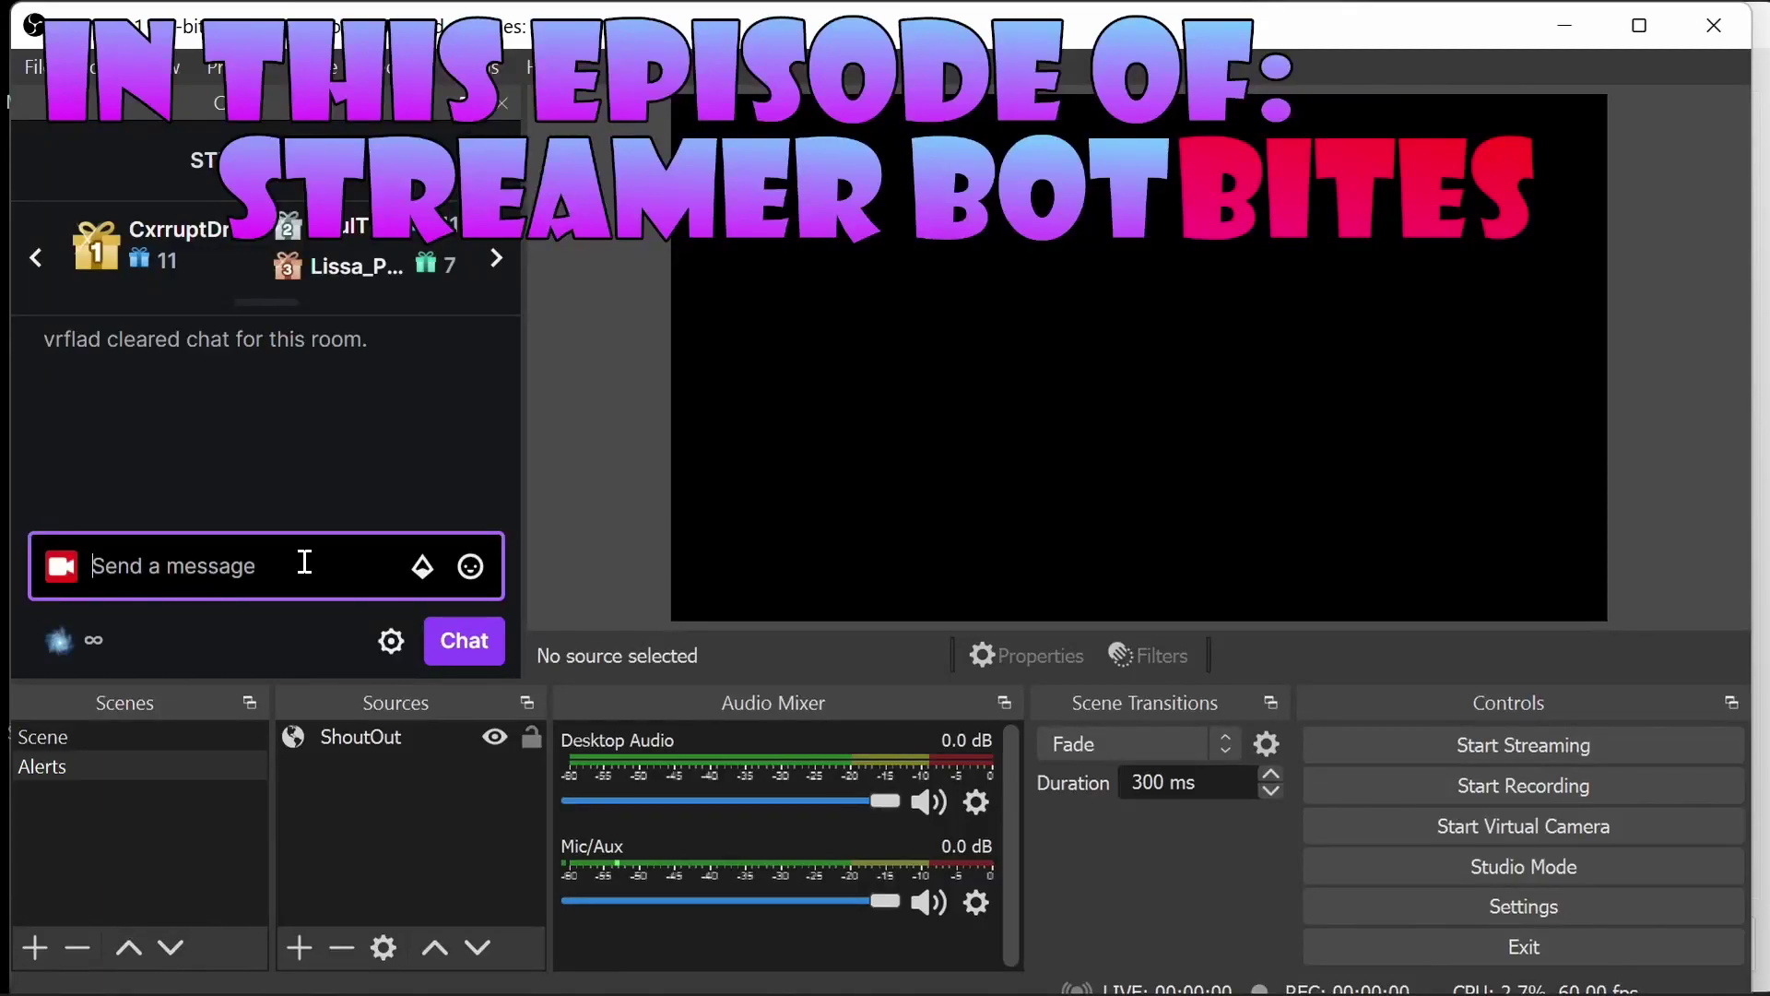
Step: Send '!vso' with the channel name in the OBS chat dock, fixing a typo first
type("!vso vf")
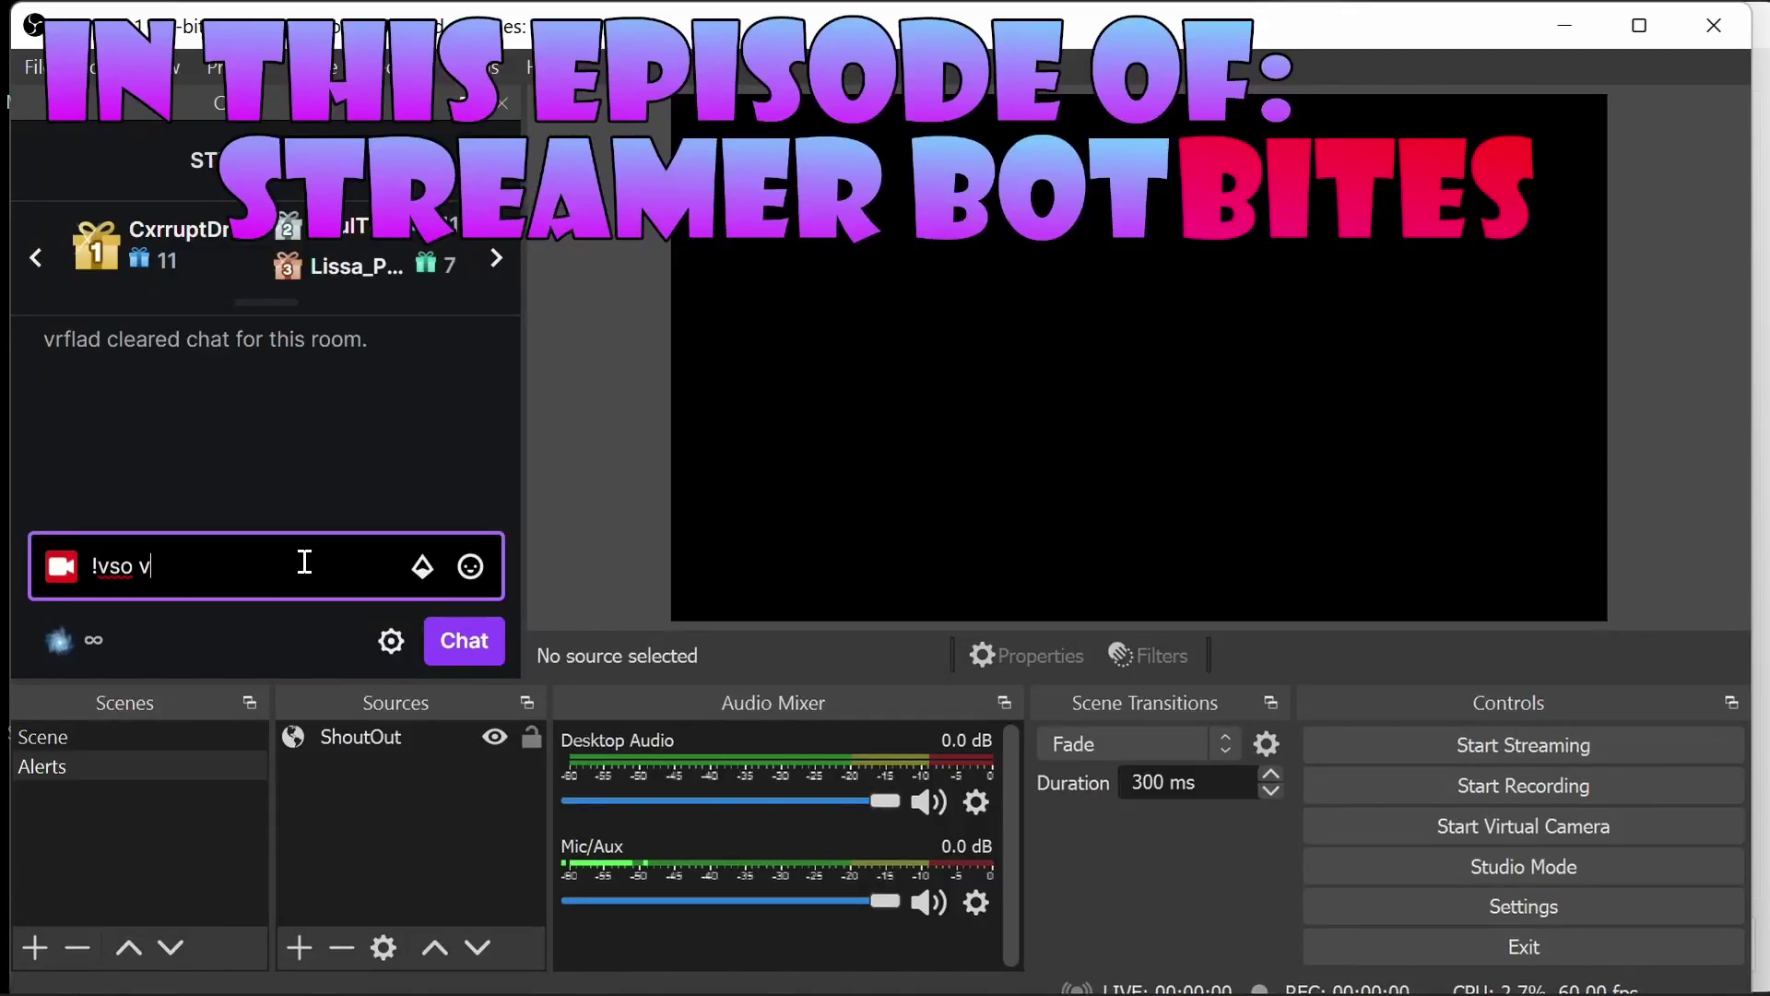
type("lad")
key("BackSpace")
key("BackSpace")
key("BackSpace")
key("BackSpace")
type("rflad")
key("Return")
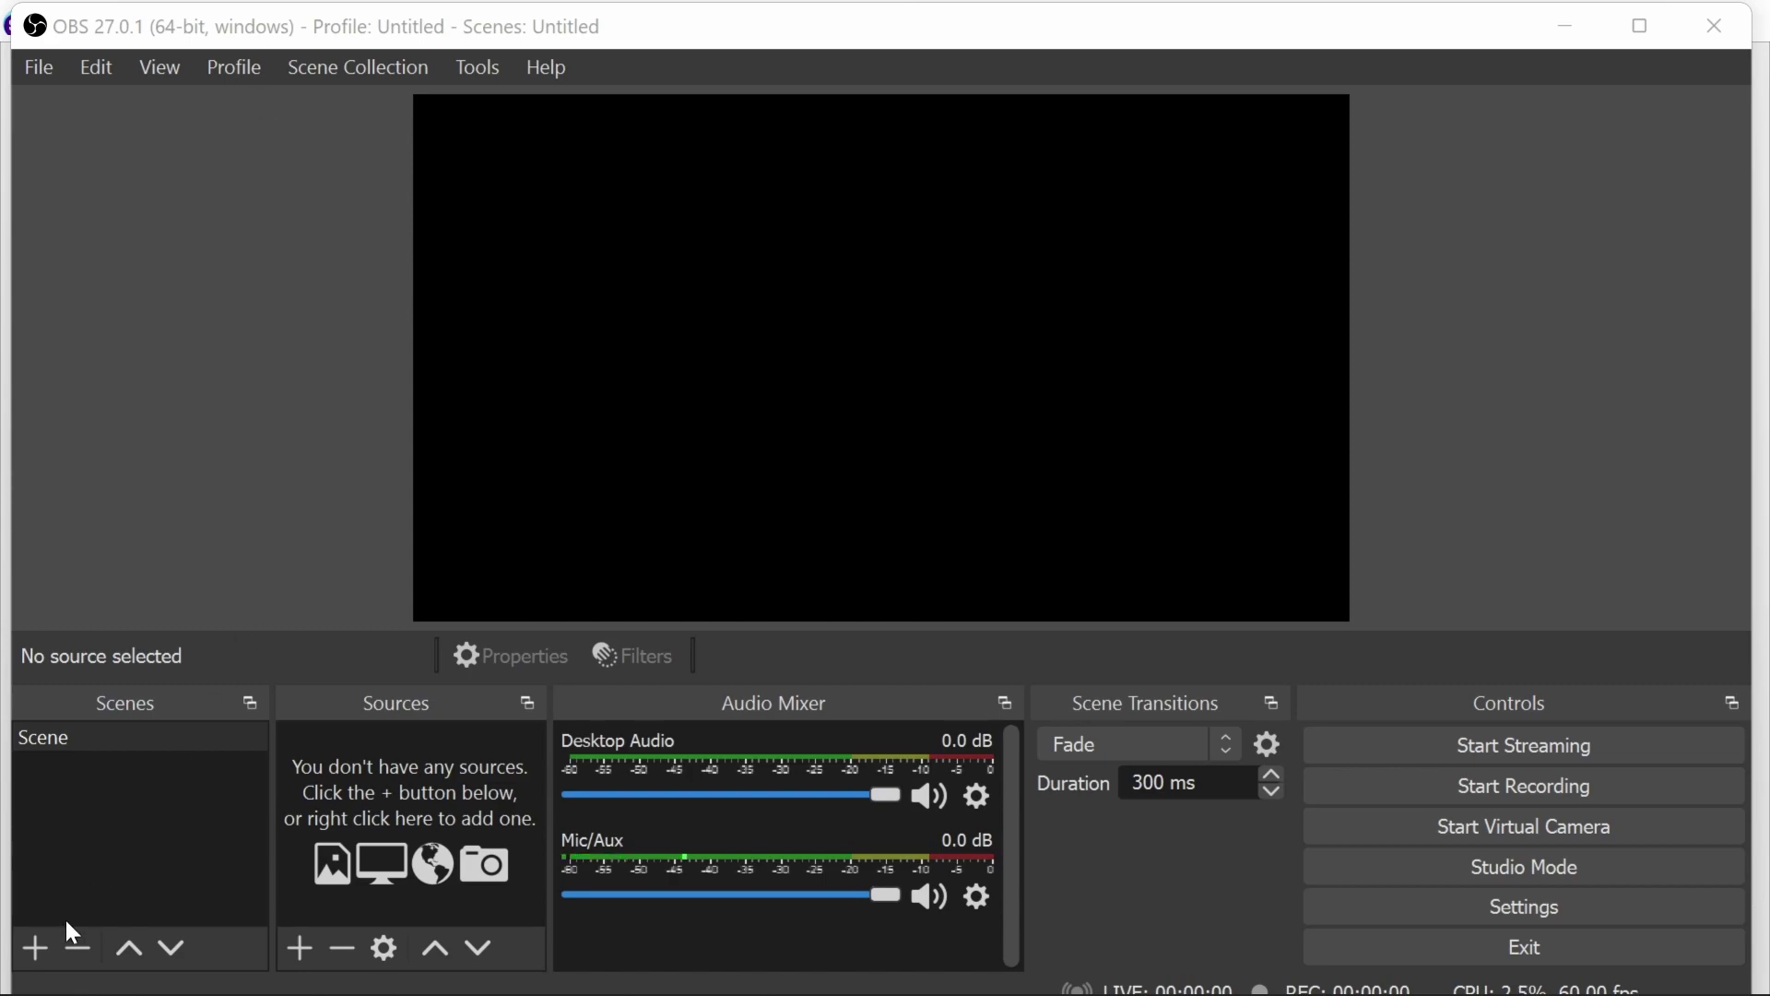
Step: Add a new OBS scene named Alerts and bring up the source-type menu
left_click(37, 950)
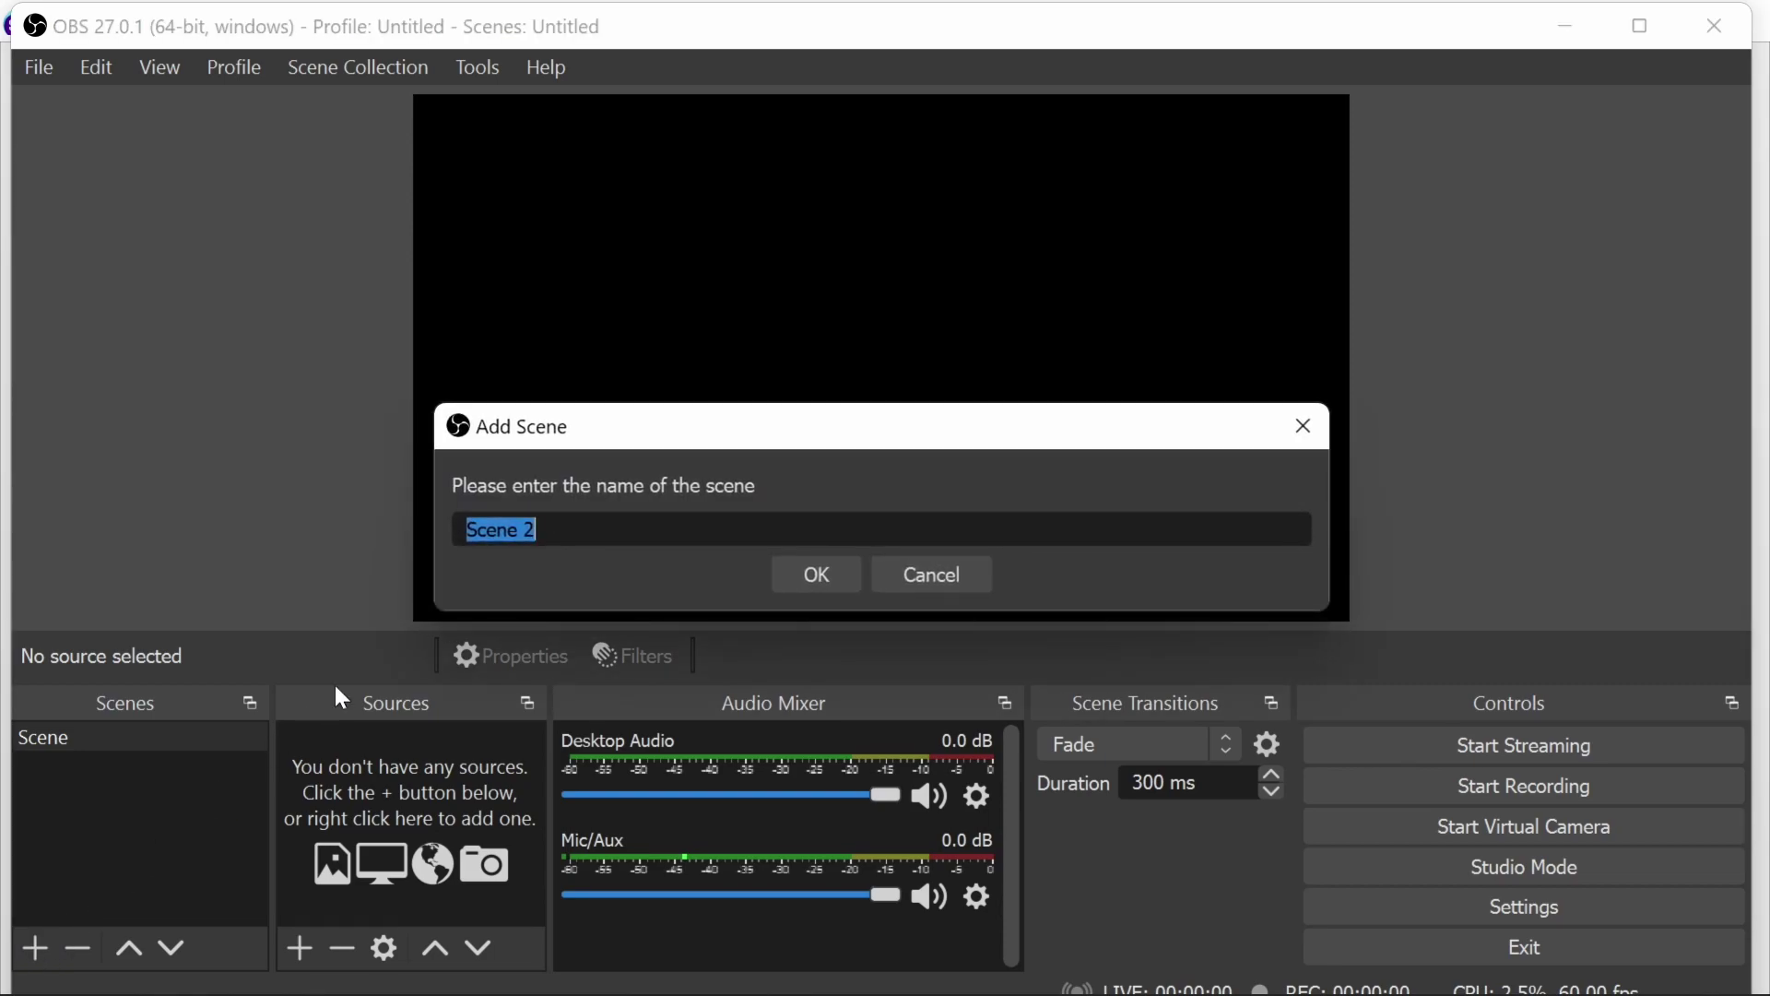
type("Alerts")
left_click(812, 586)
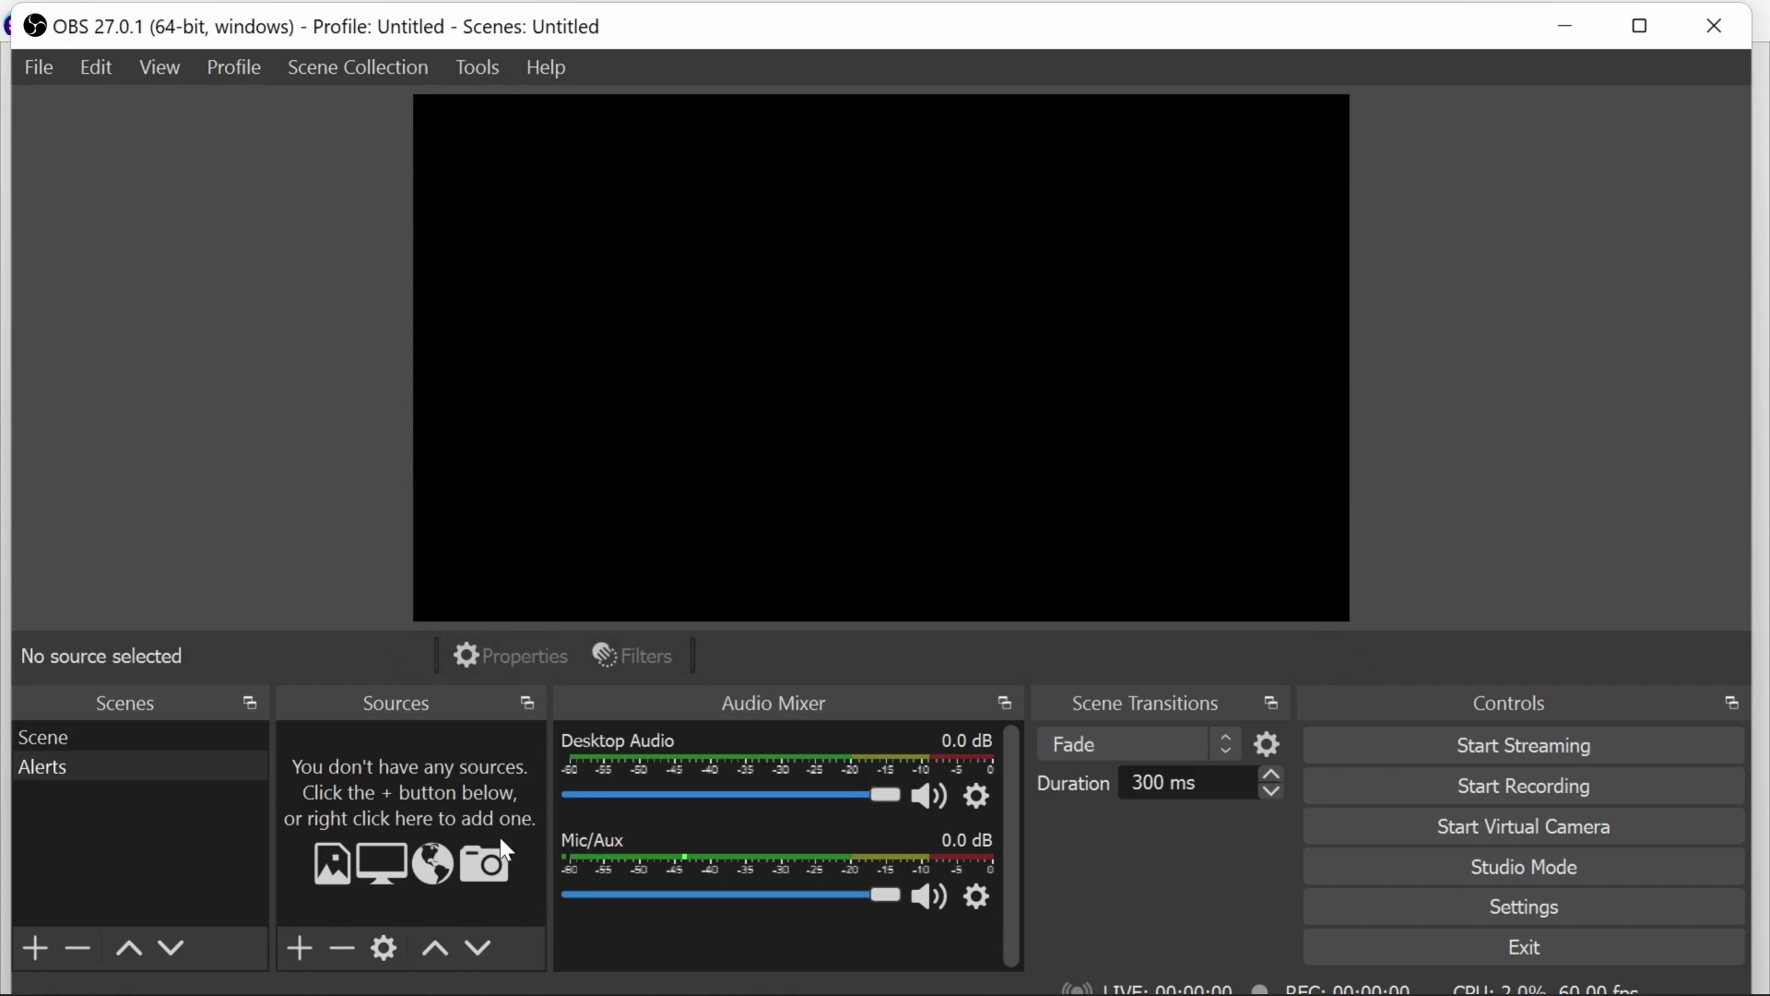
left_click(302, 949)
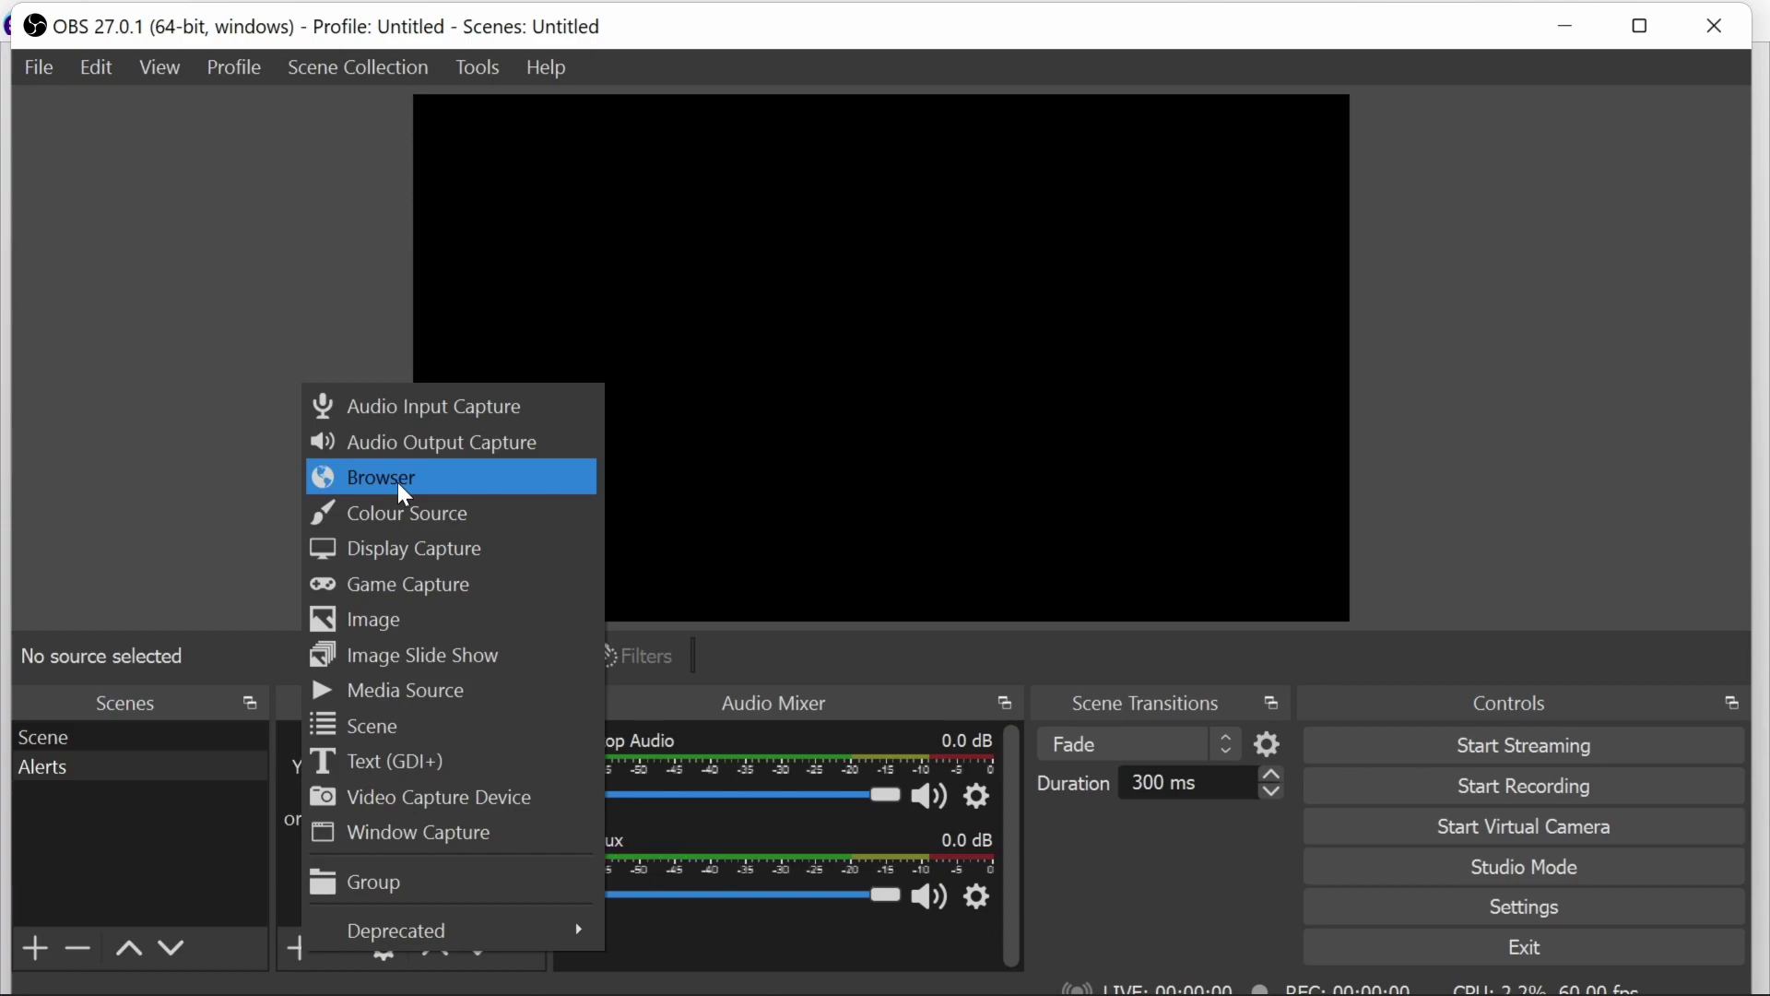
Step: Choose a Browser source and name it ShoutOut
left_click(398, 484)
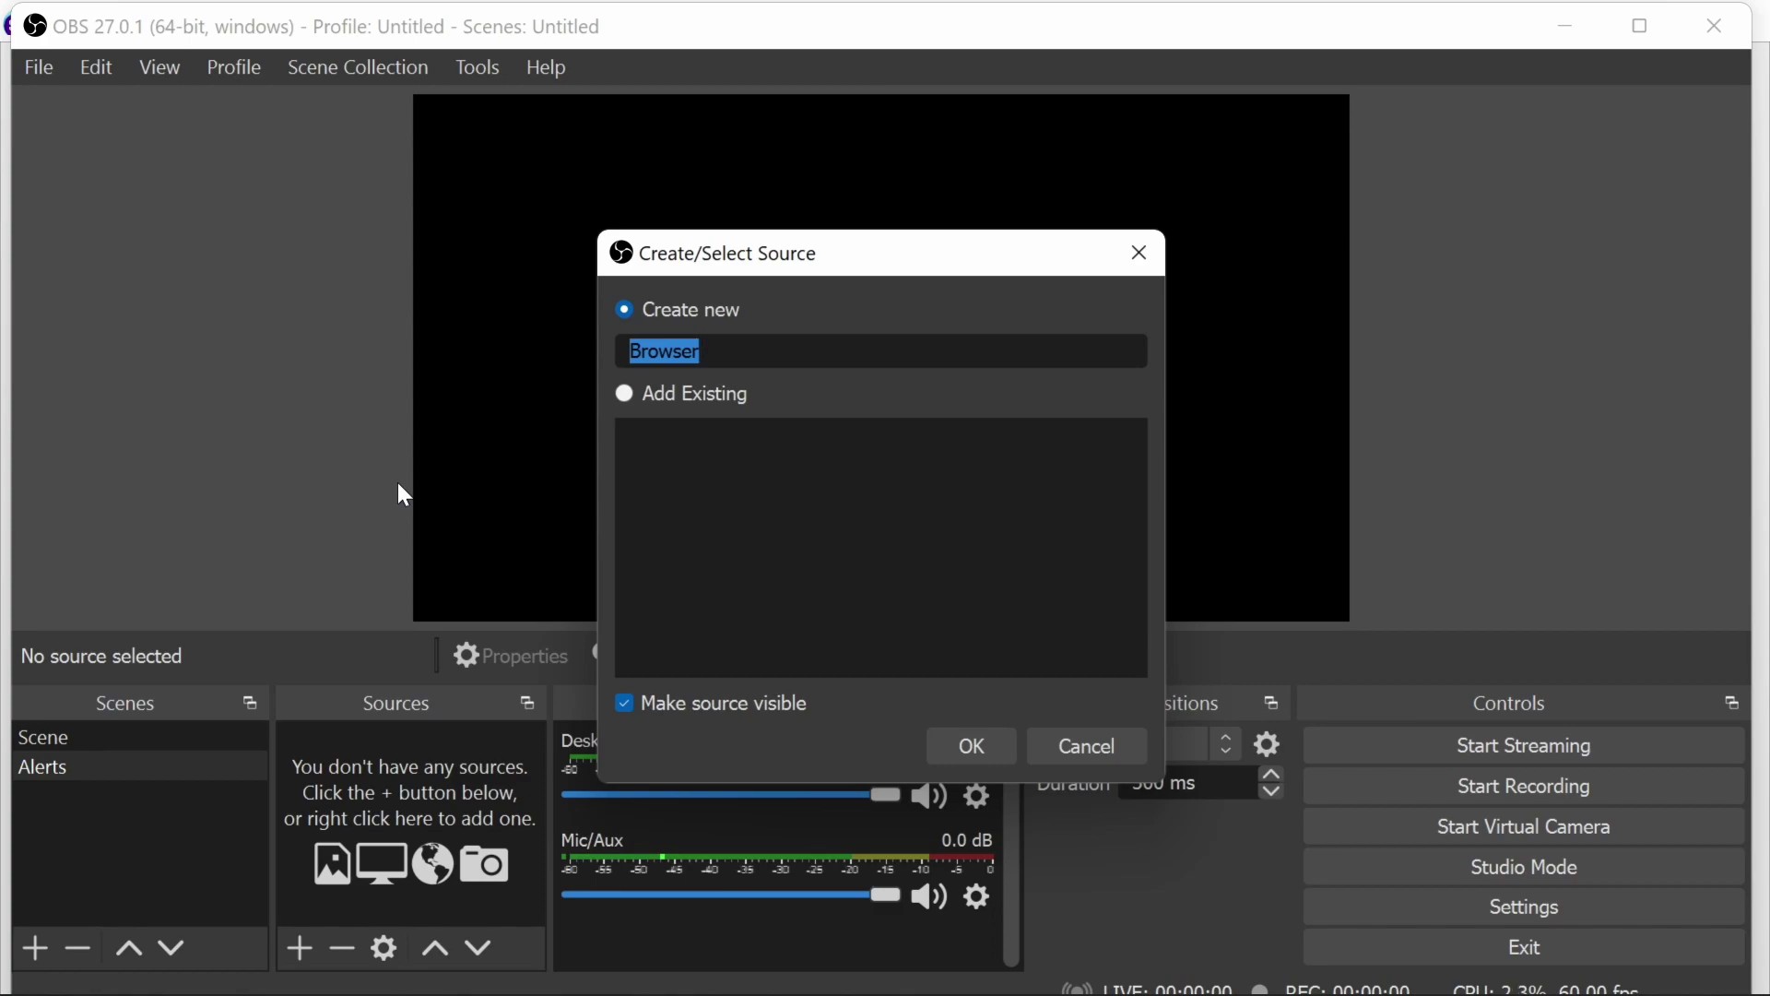
type("ShoutOut")
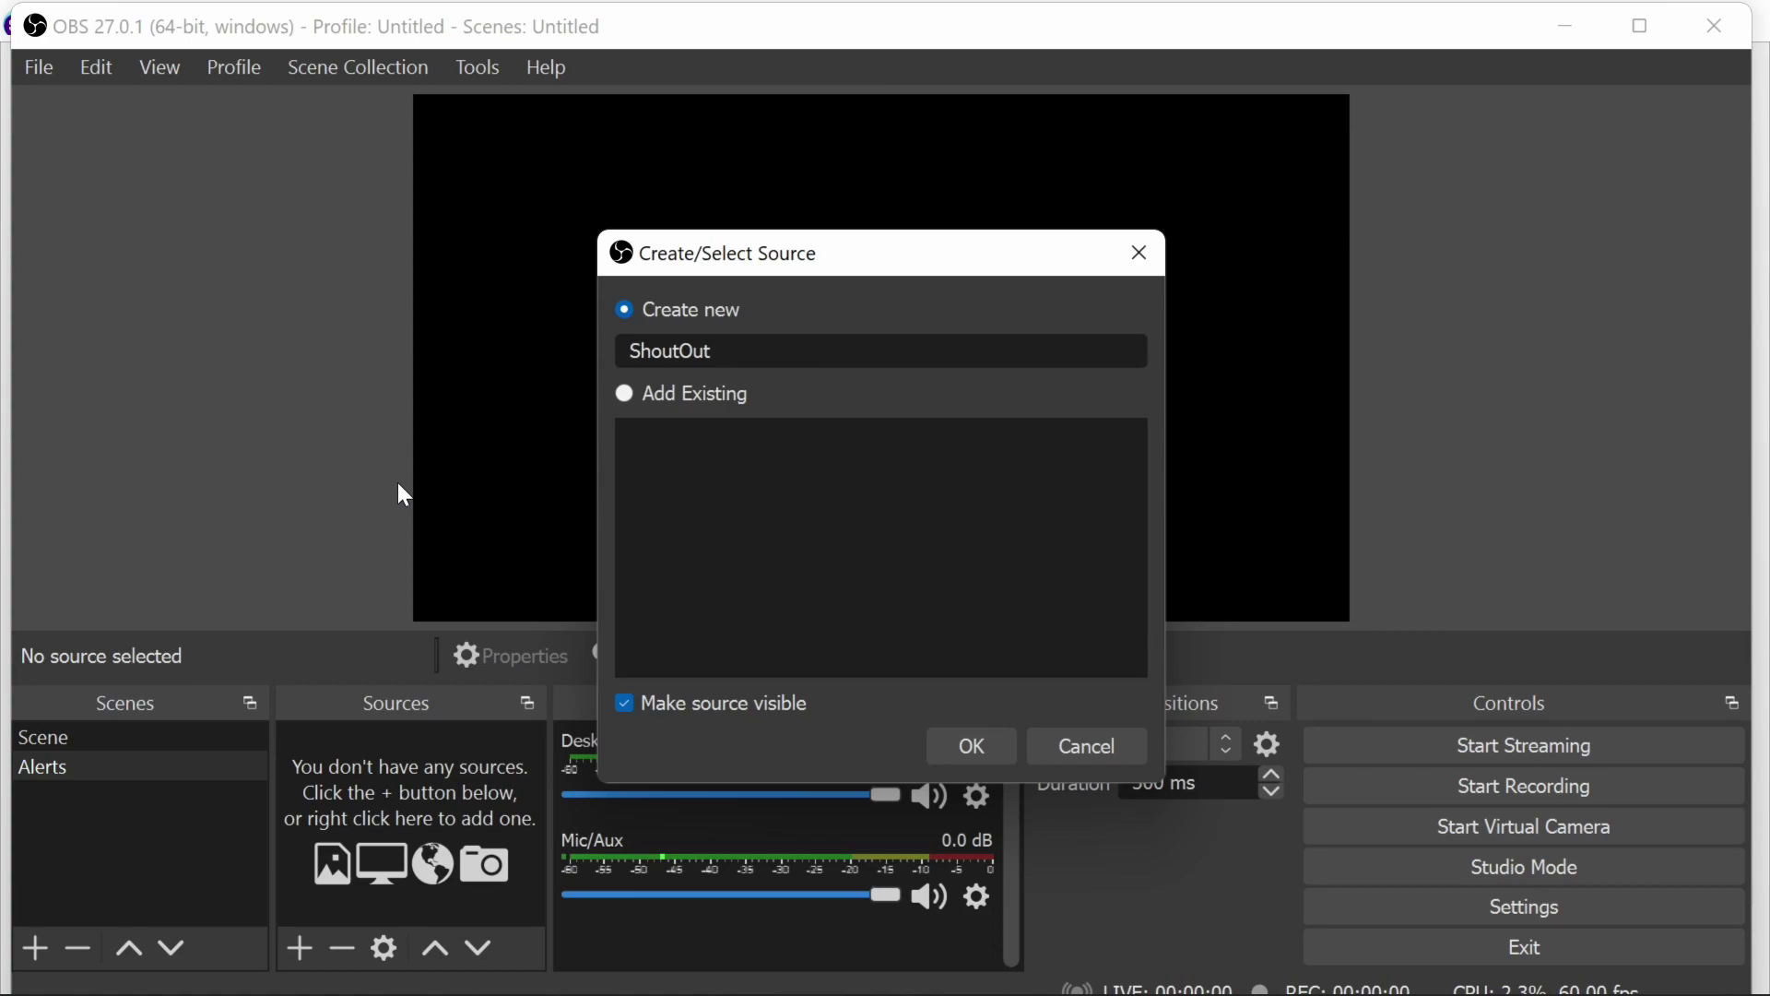
Step: Give the ShoutOut browser source the URL about:blank and height 450, keeping width 800
left_click(967, 751)
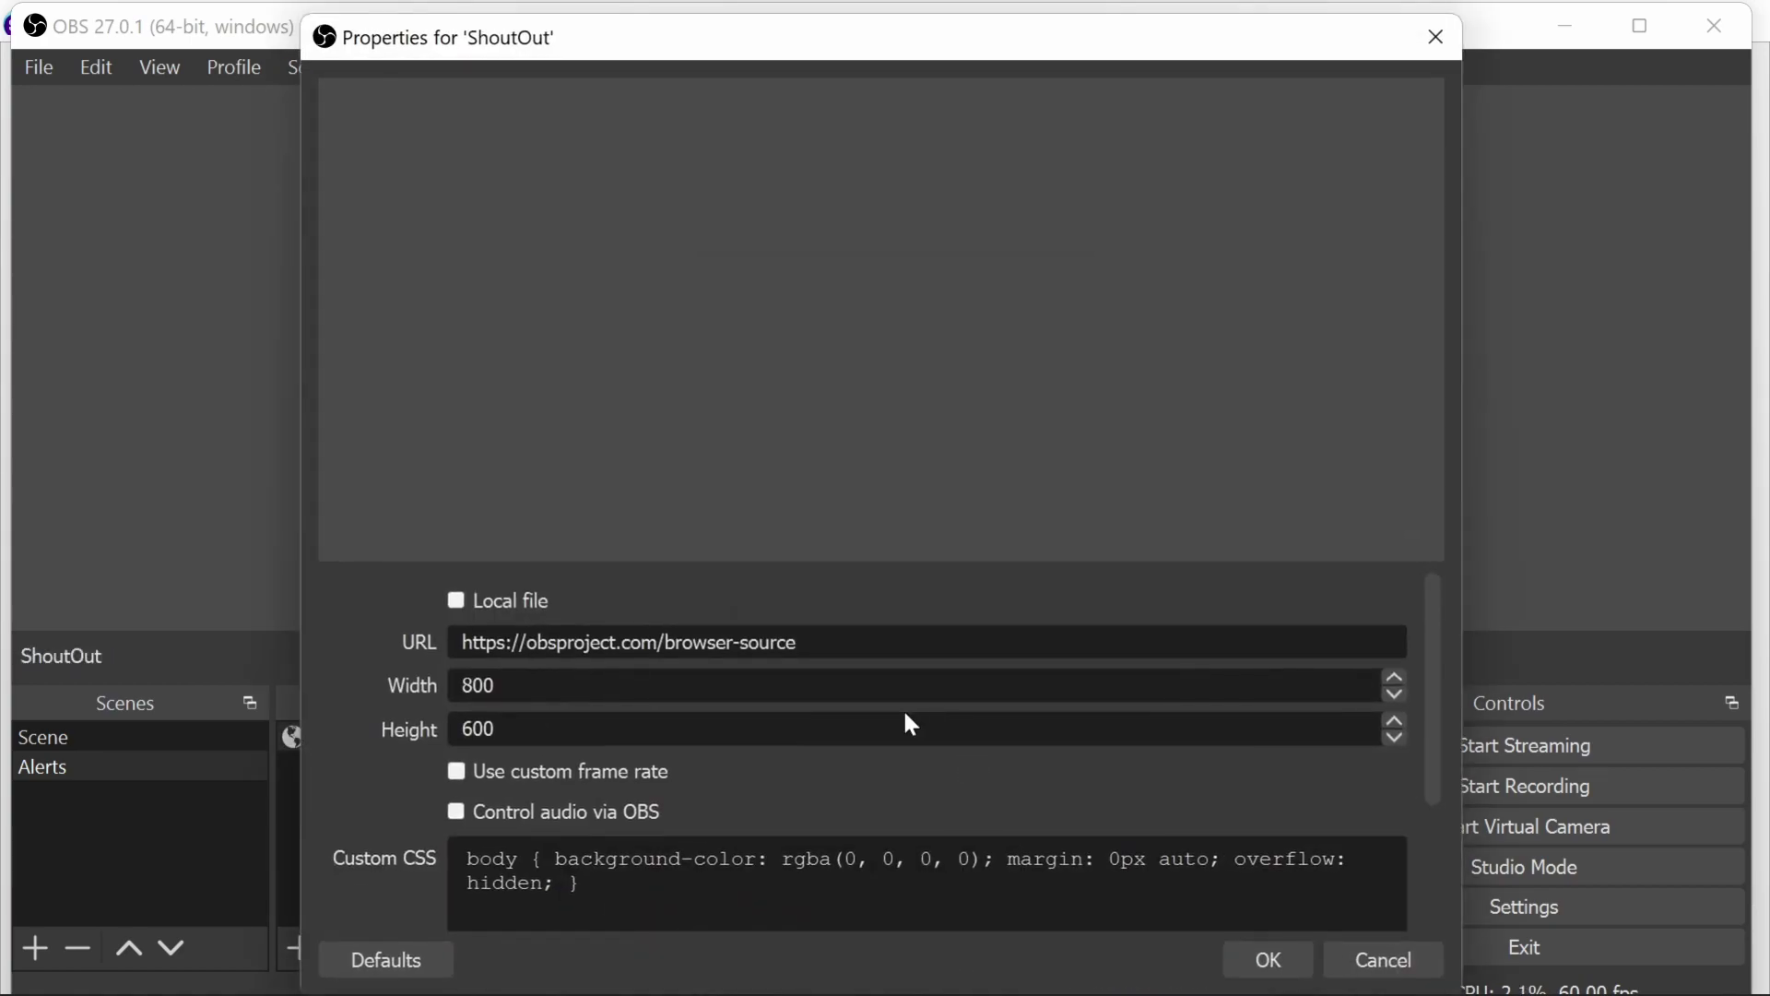
left_click_drag(798, 643, 475, 645)
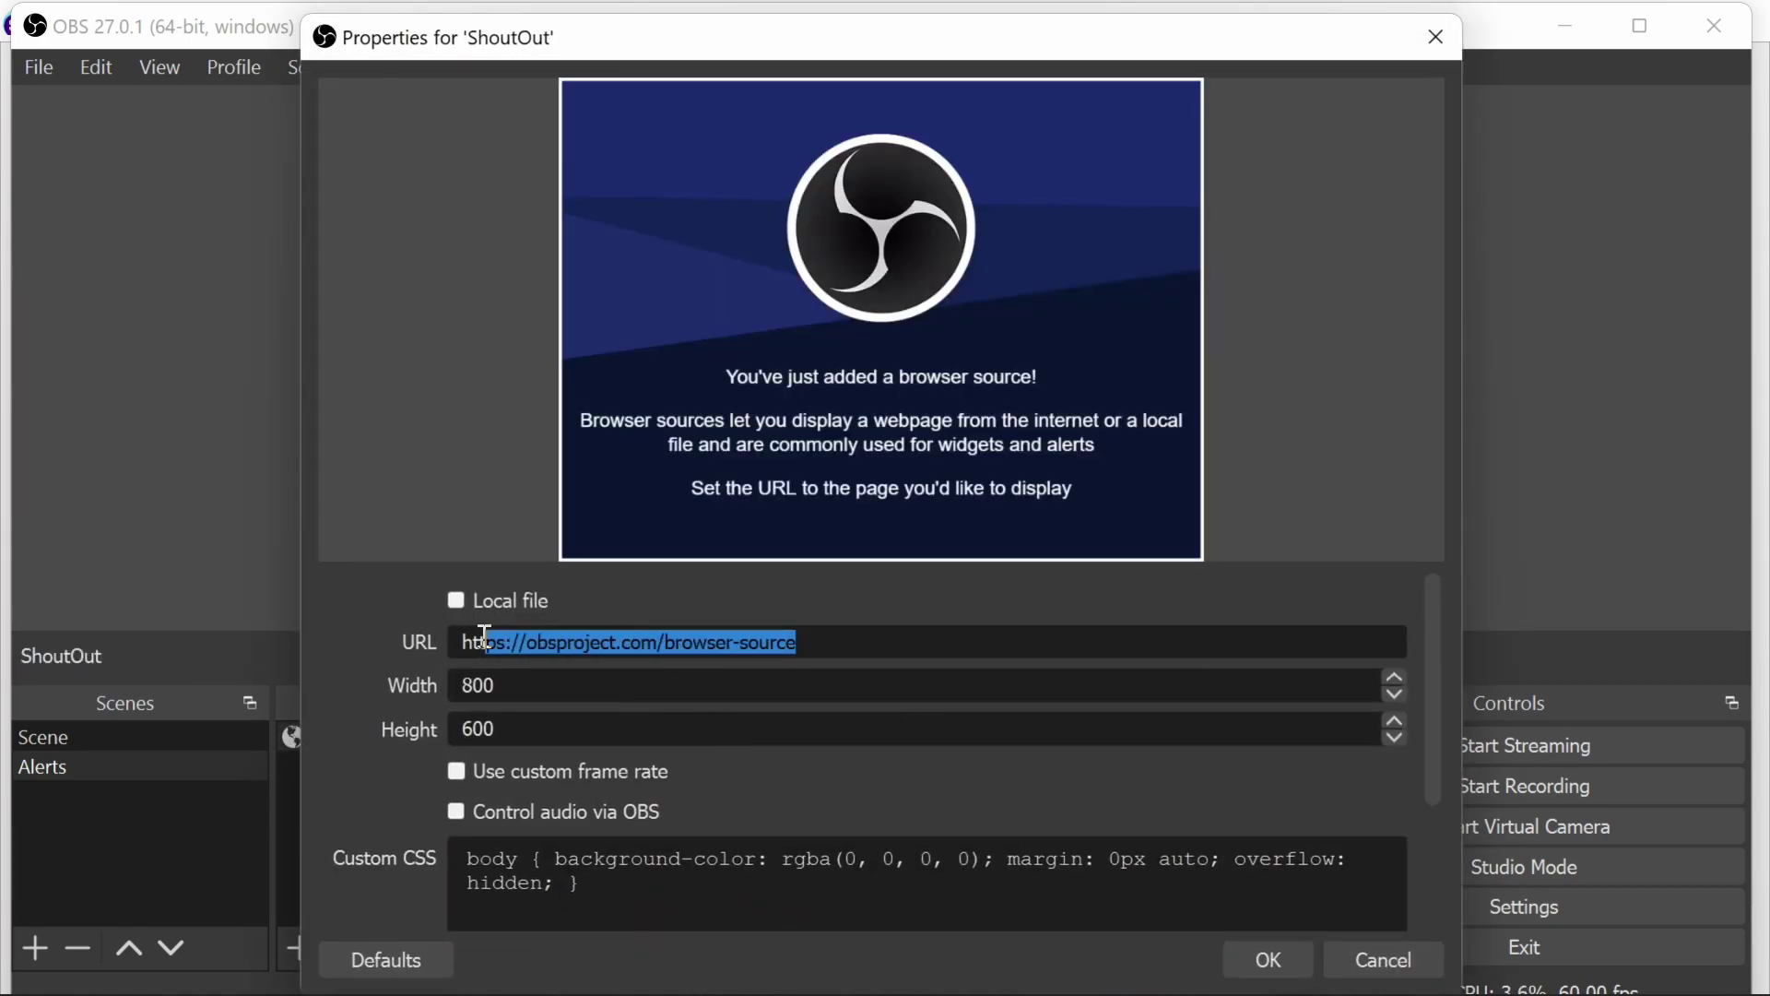
type("about:")
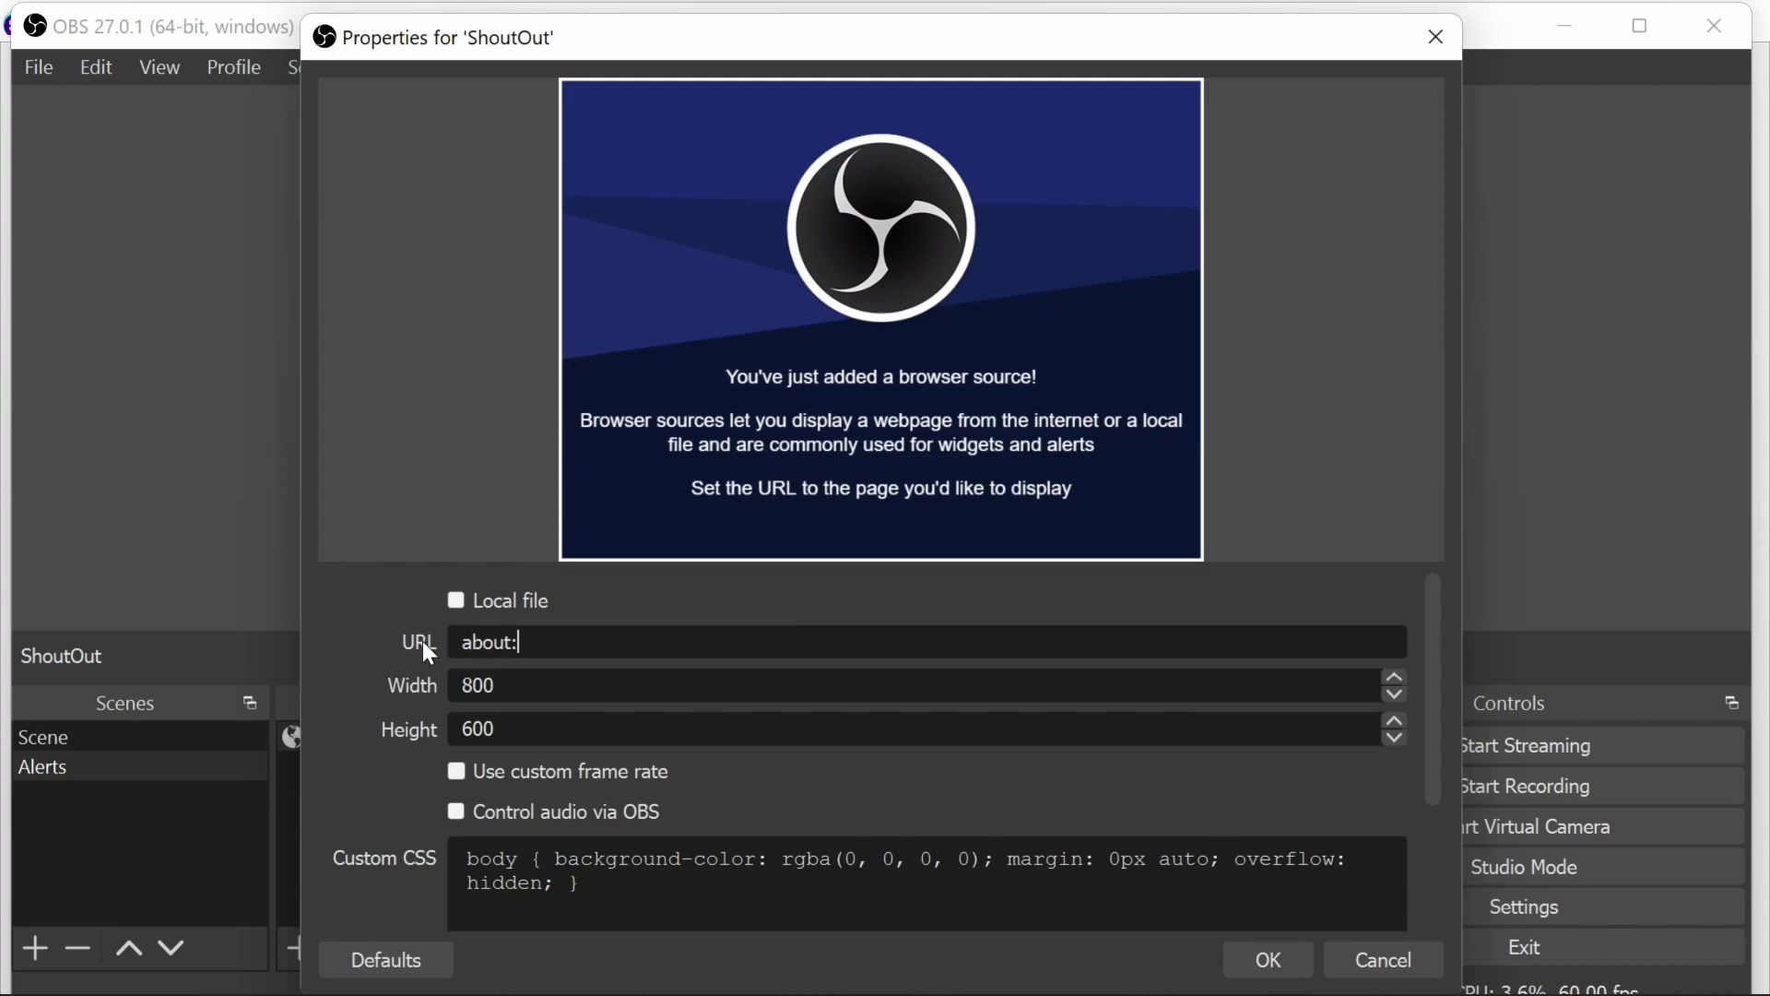
type("blank")
left_click(512, 736)
key("BackSpace")
key("BackSpace")
key("BackSpace")
type("450")
left_click(1254, 959)
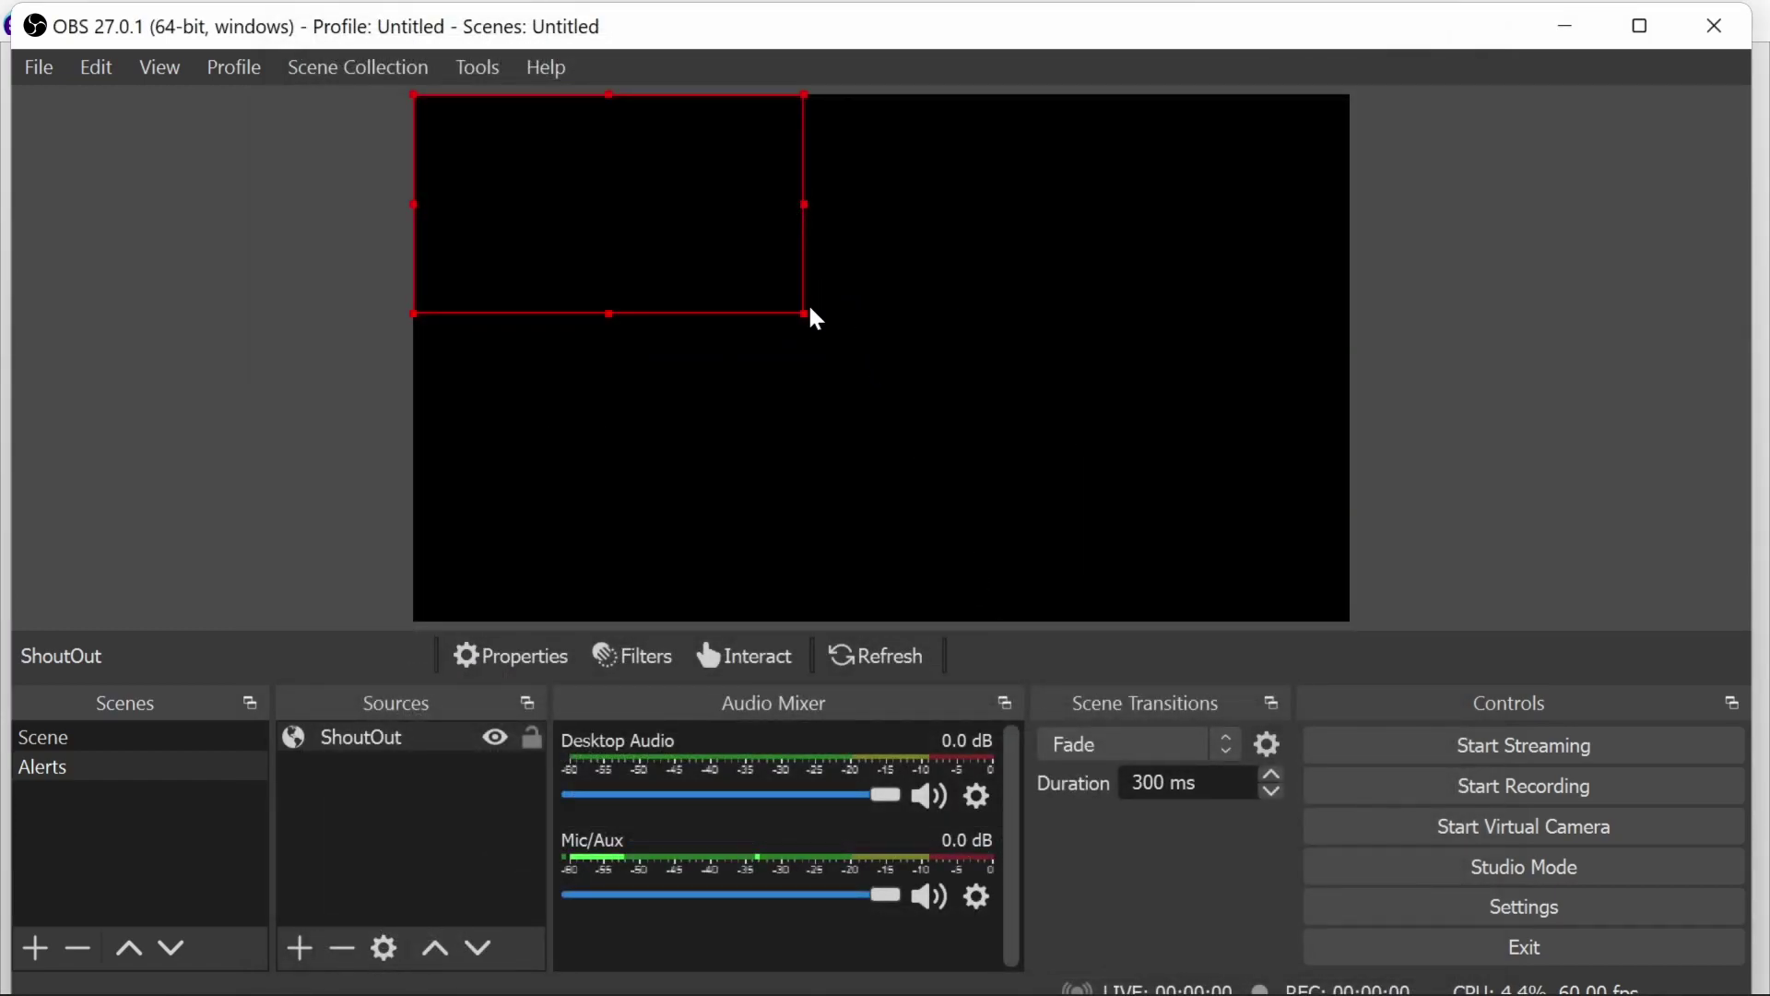
Step: Drag the ShoutOut source's corner handle to stretch it across the OBS canvas
left_click_drag(805, 313, 1325, 629)
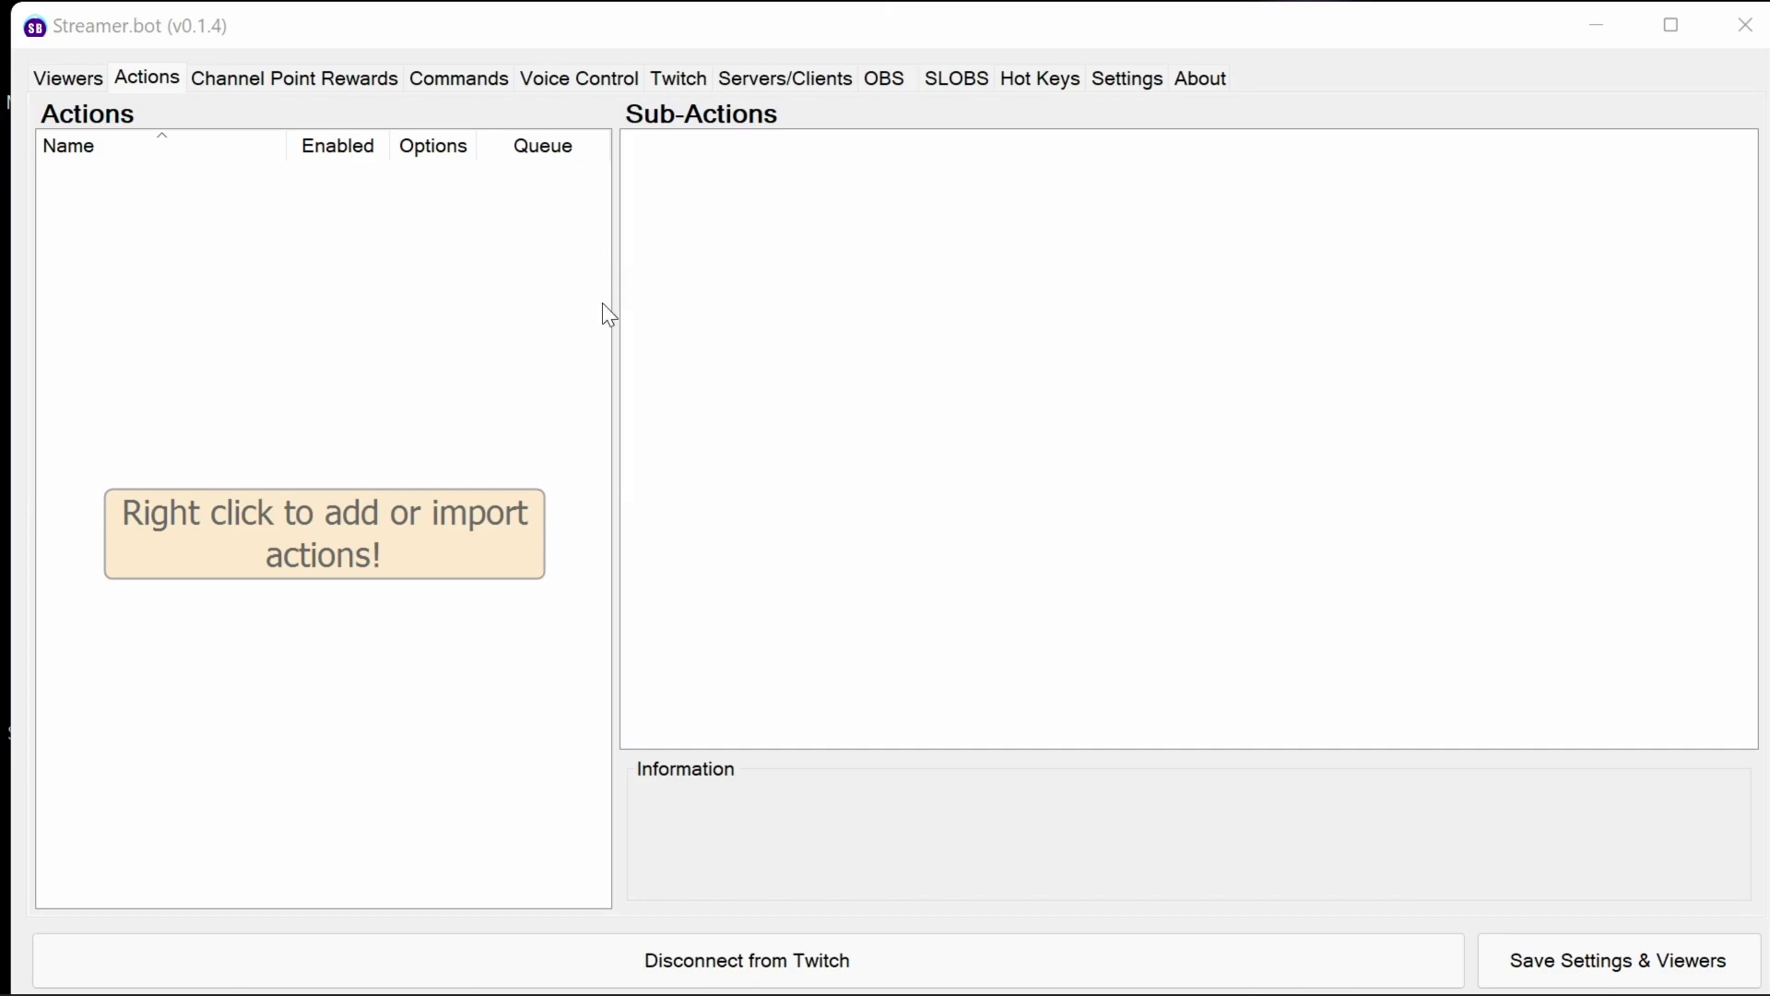
Step: Paste the shared import string into Streamer.bot's Import dialog and import both shout-out actions
right_click(329, 302)
left_click(403, 419)
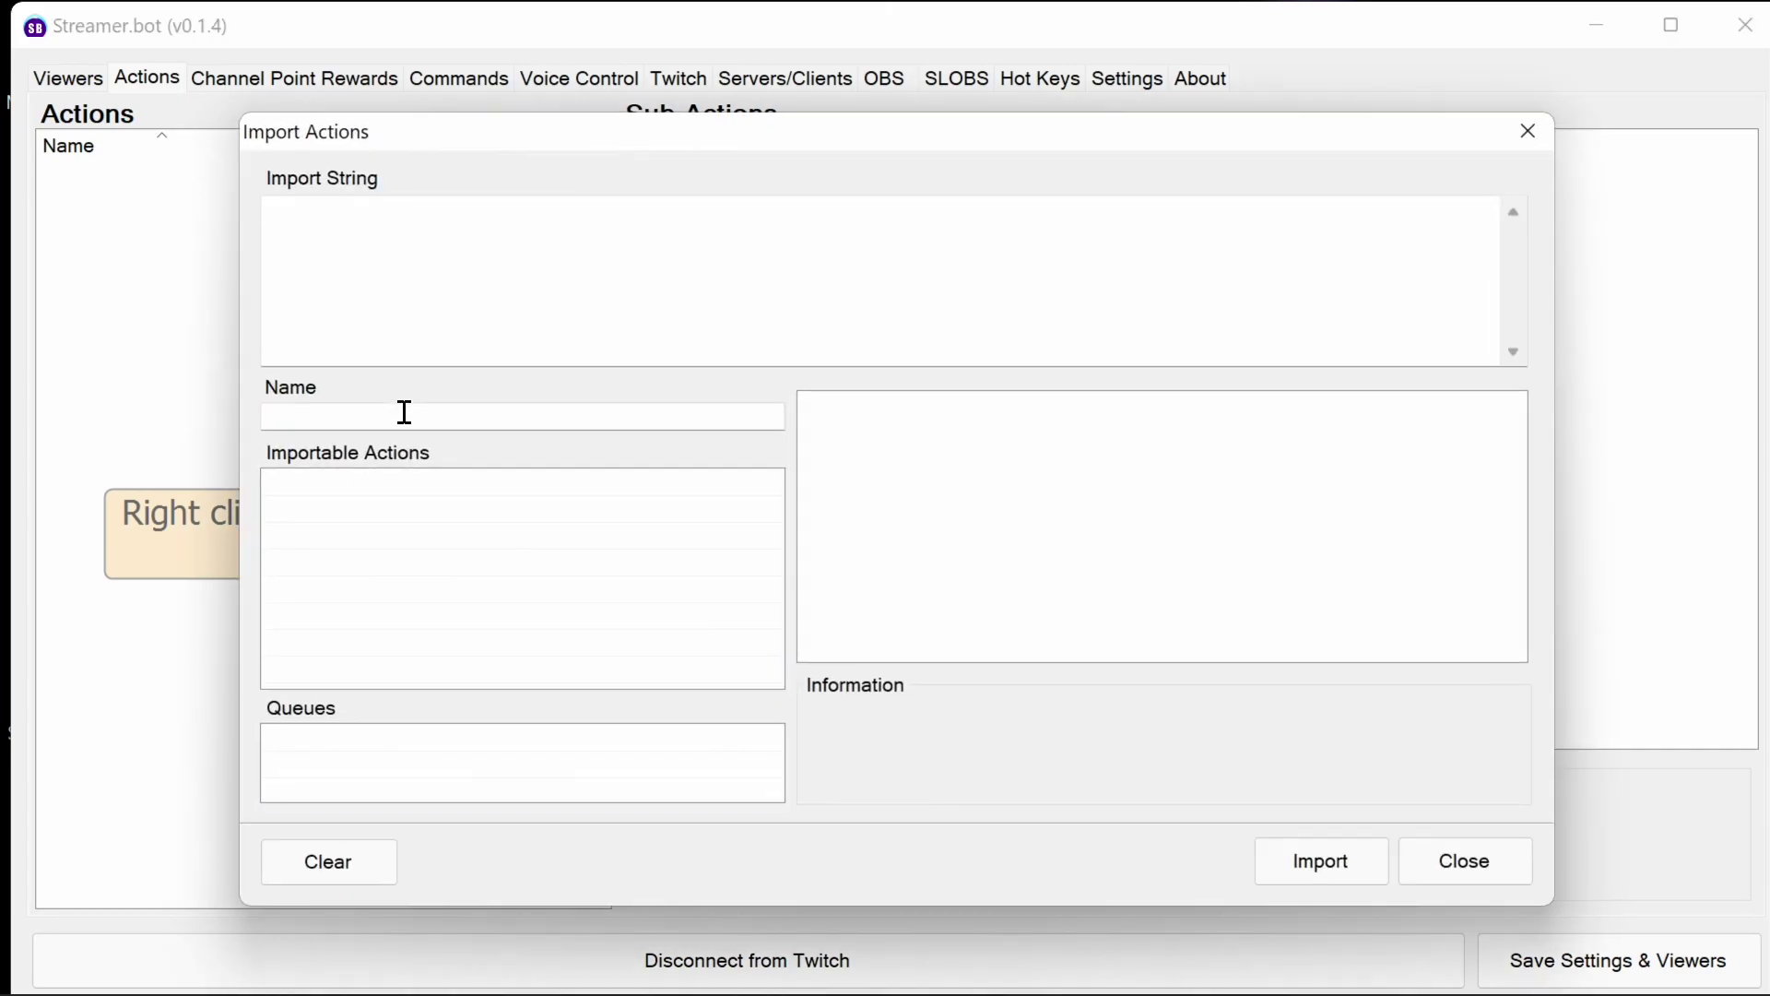
left_click(414, 263)
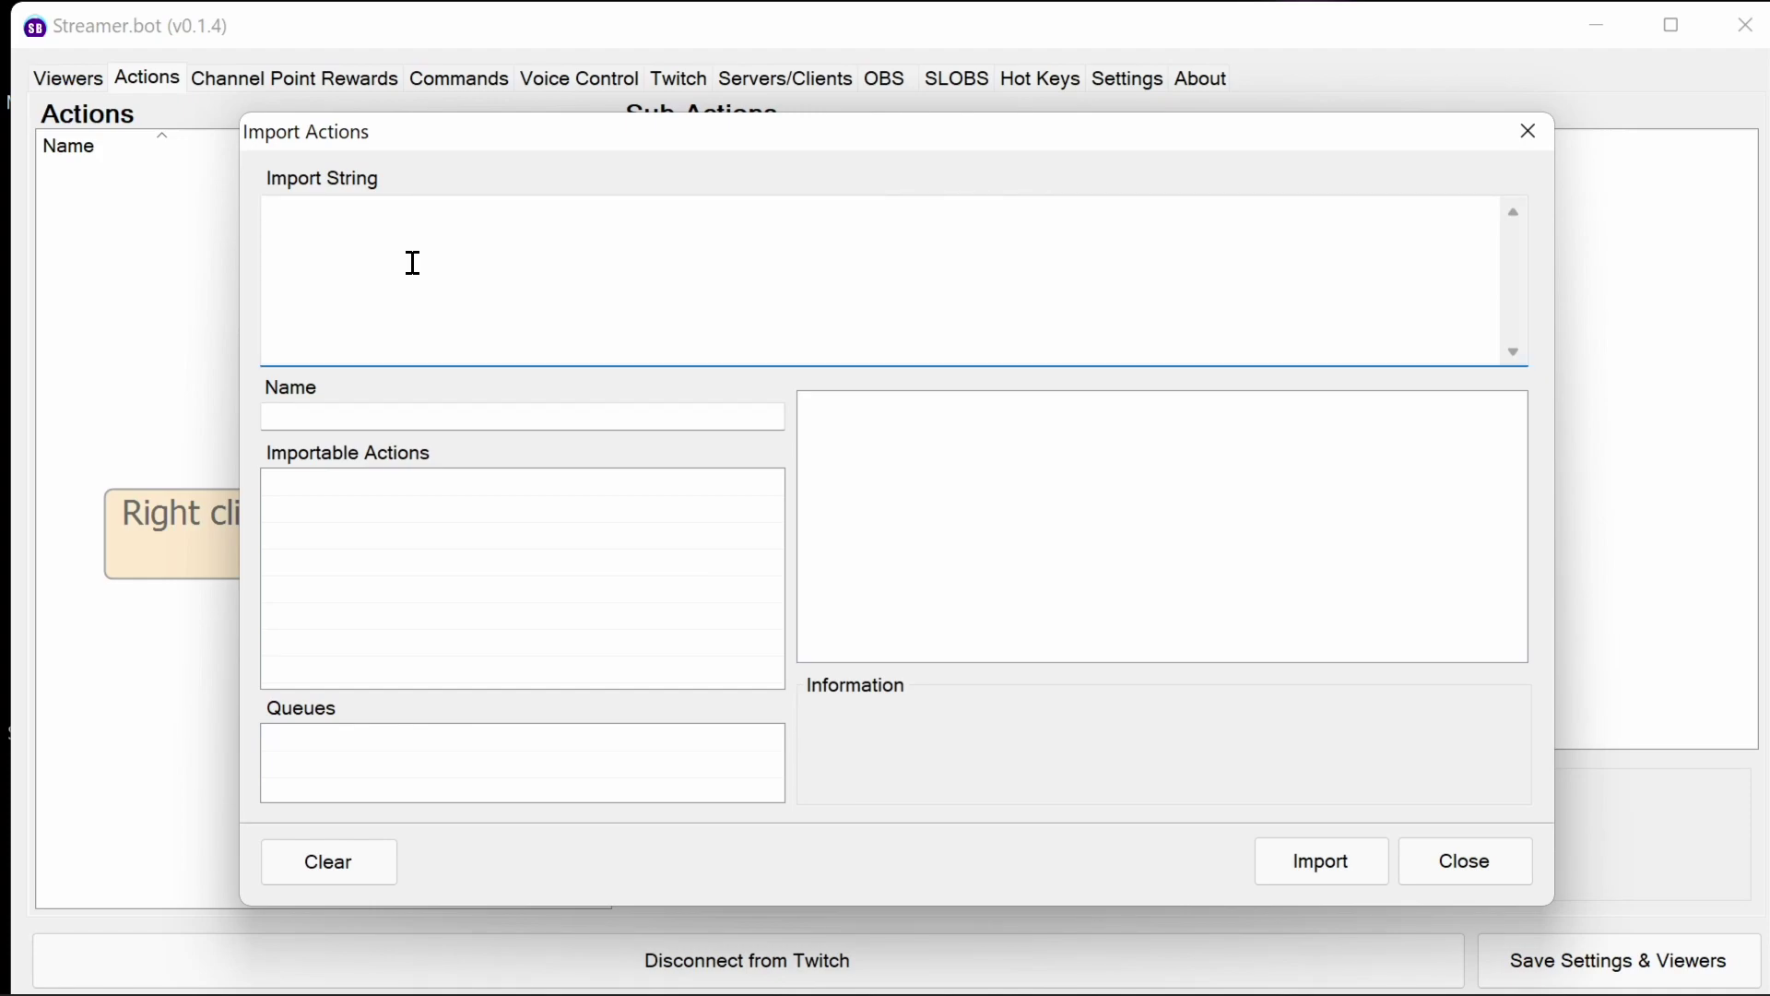
key("ctrl+v")
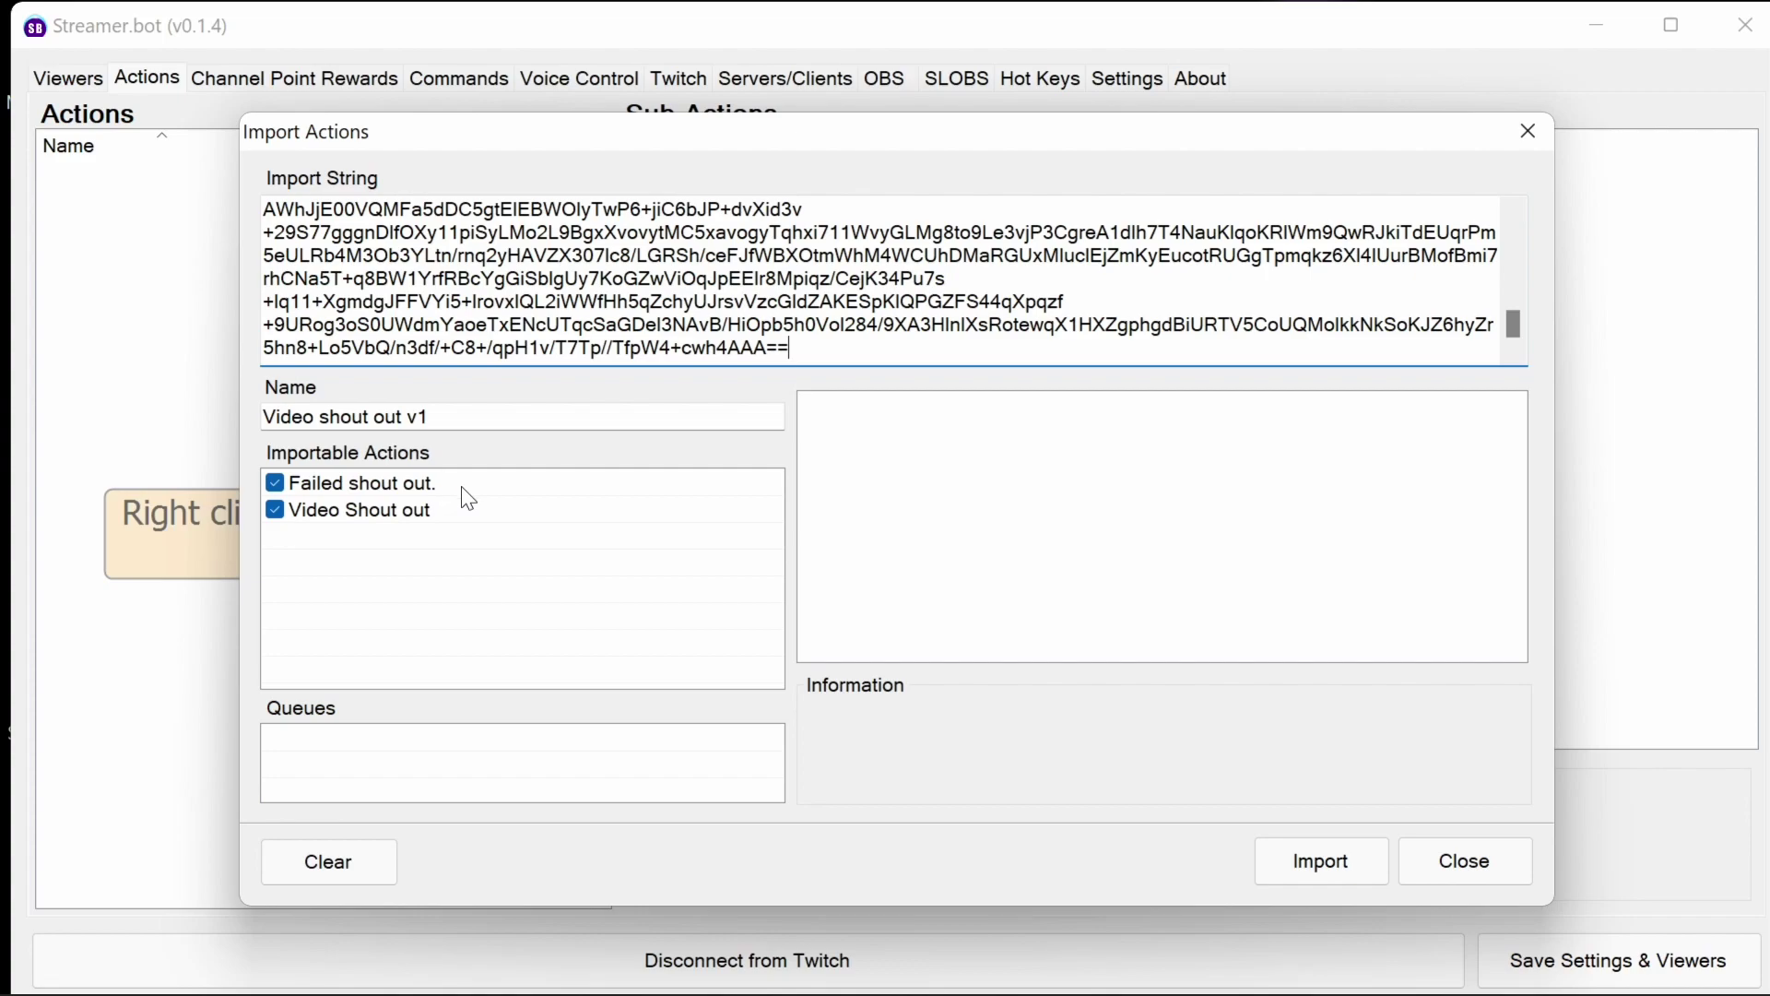
left_click(1320, 862)
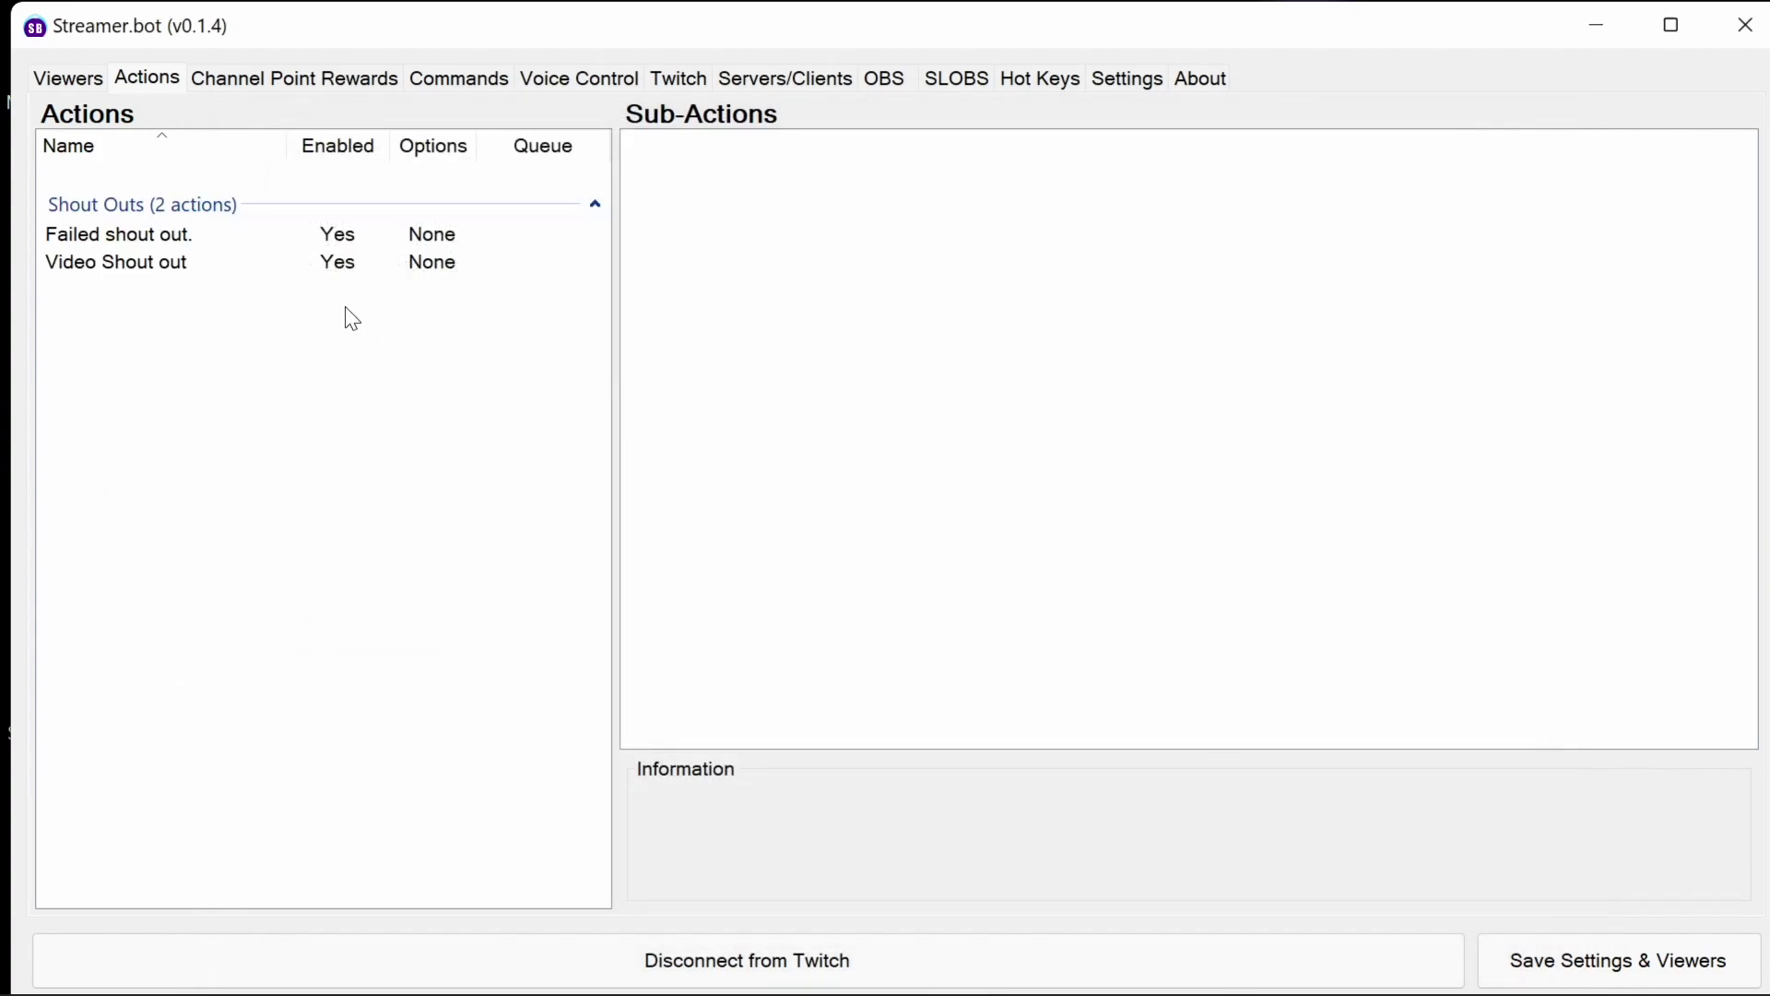
Step: Change Video Shout out's ShoutOutBrowserSource global value from VideoShoutout to ShoutOut
left_click(144, 232)
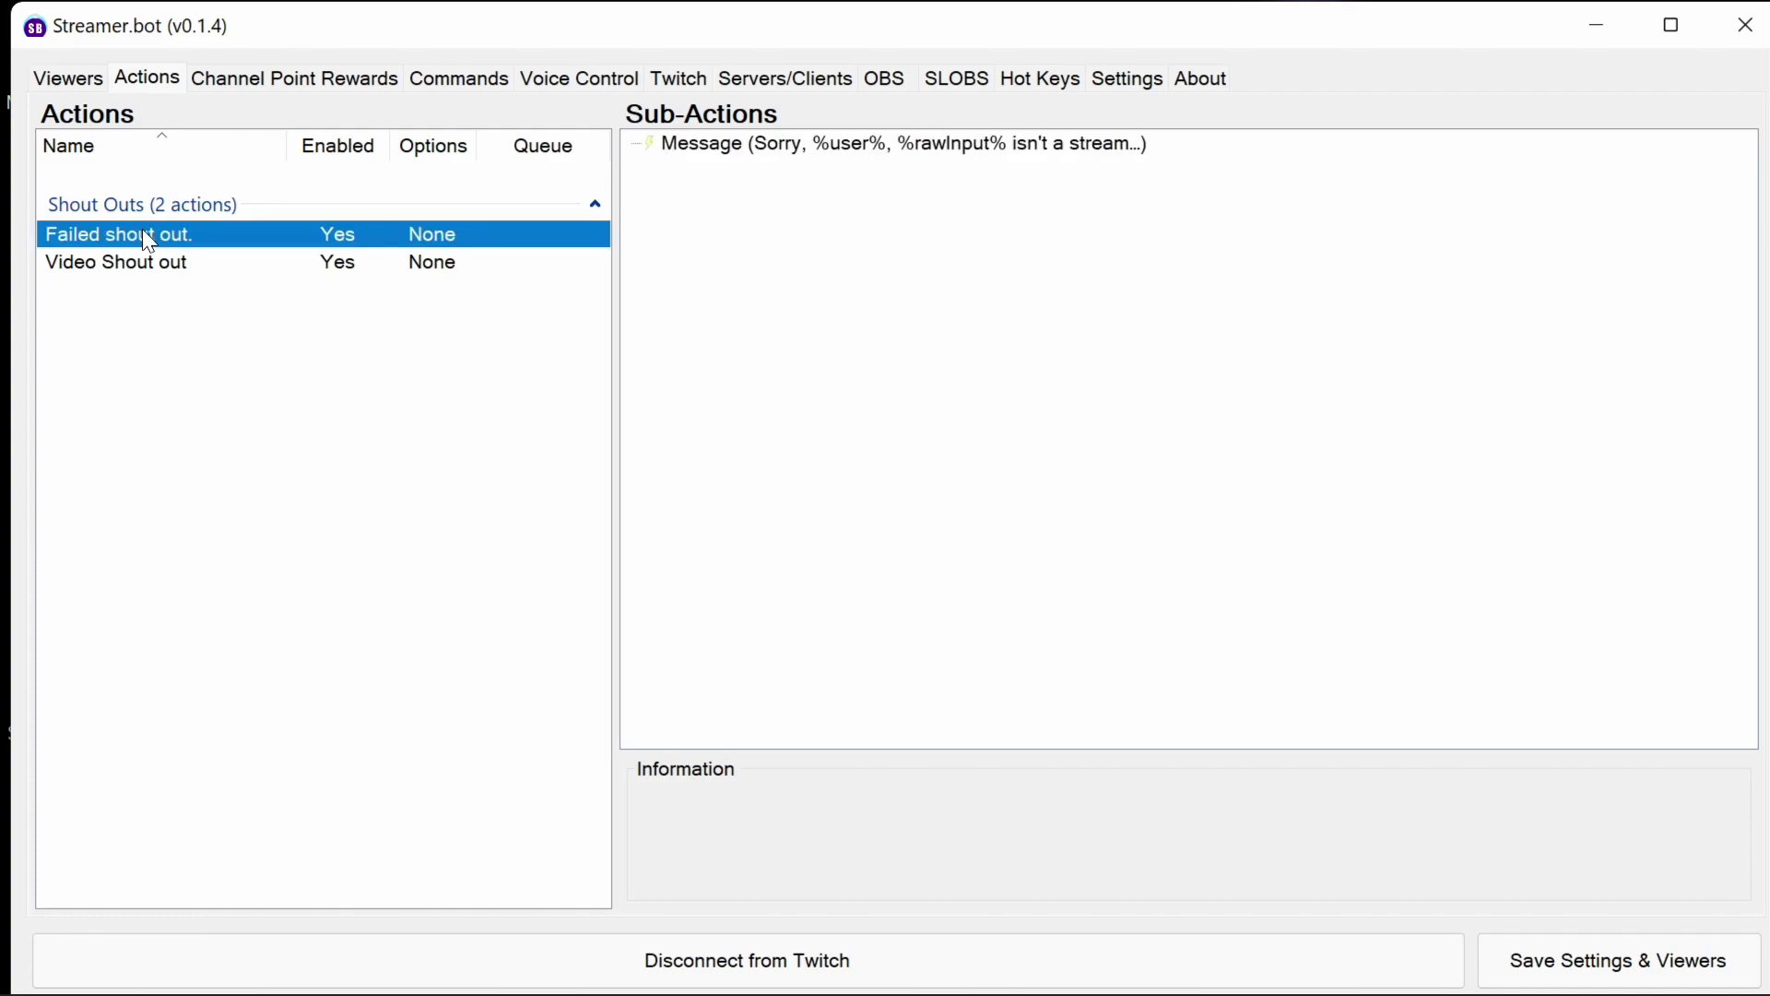
left_click(161, 261)
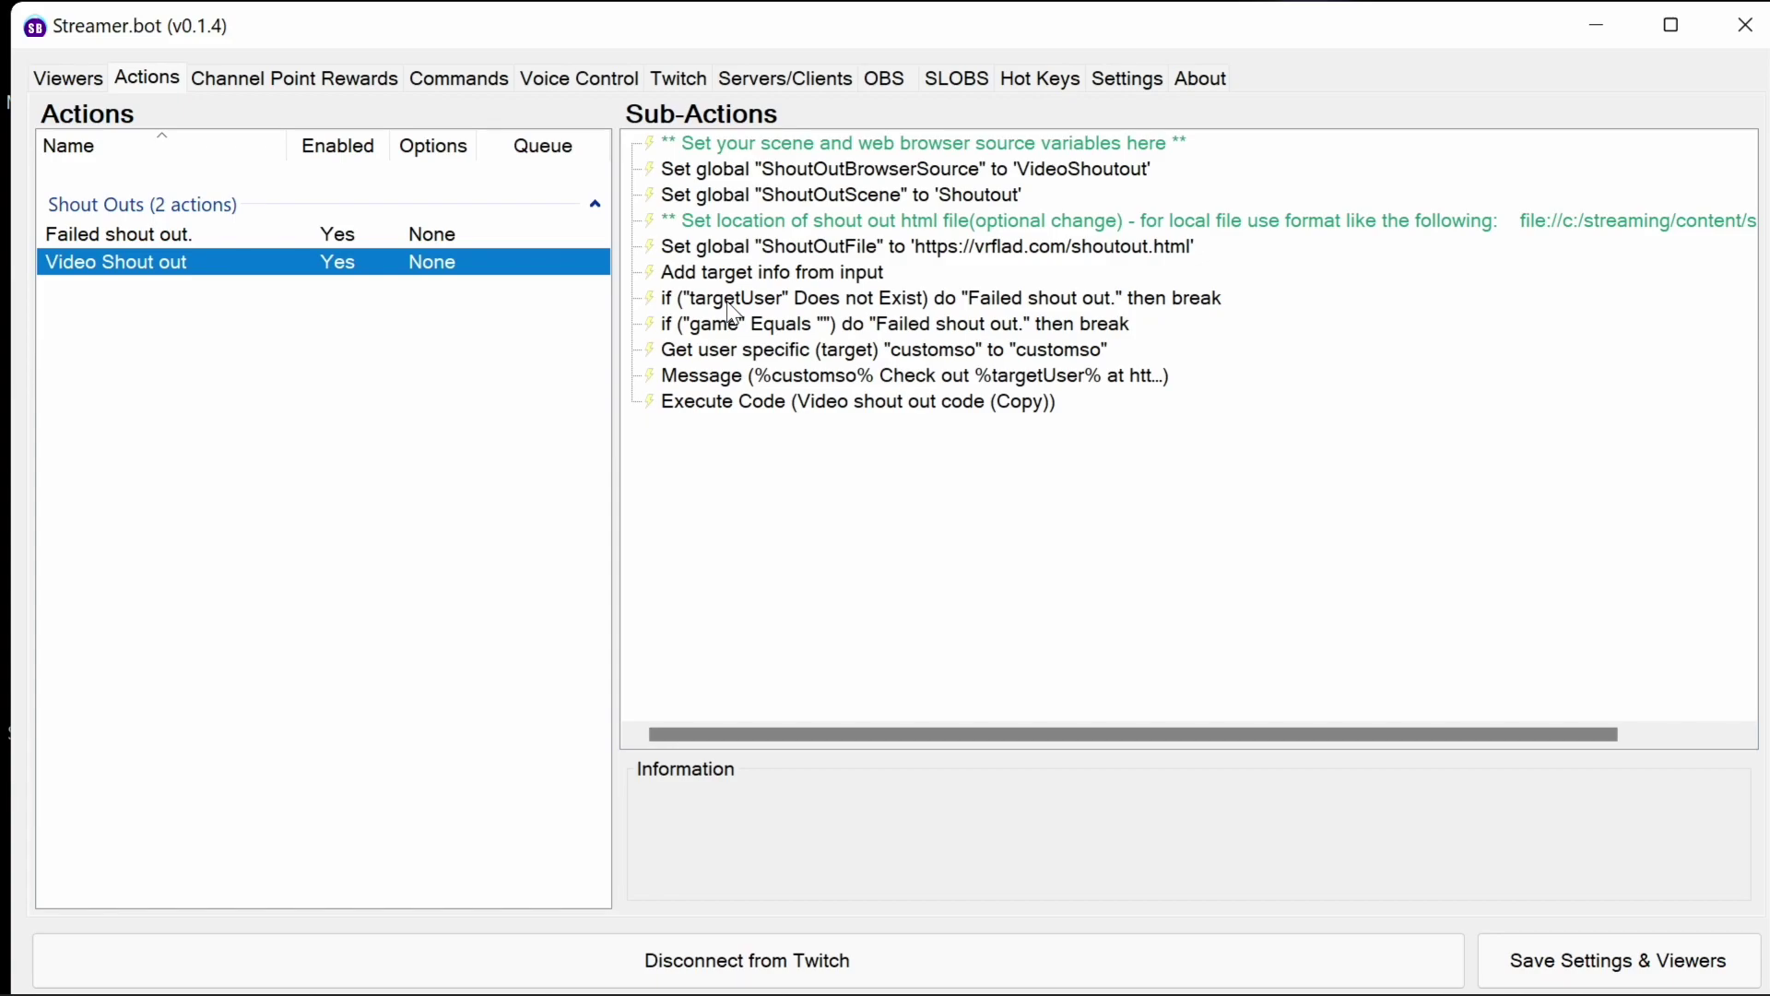
left_click(706, 169)
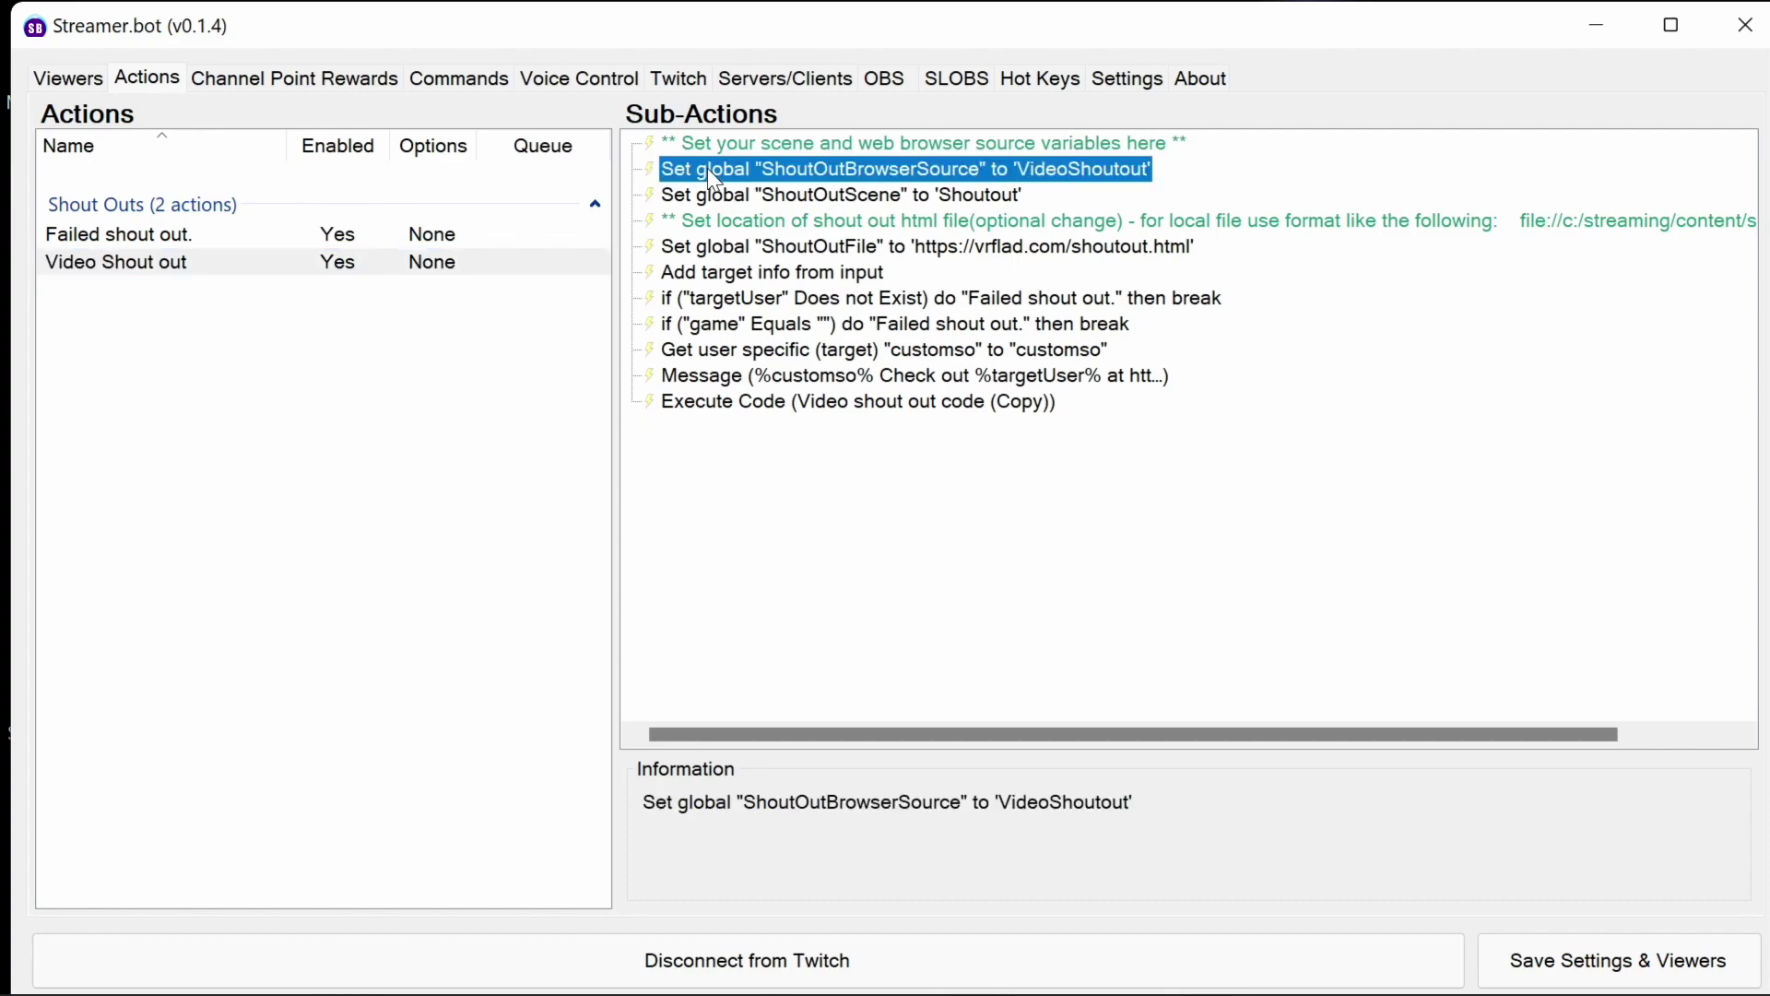
double_click(843, 173)
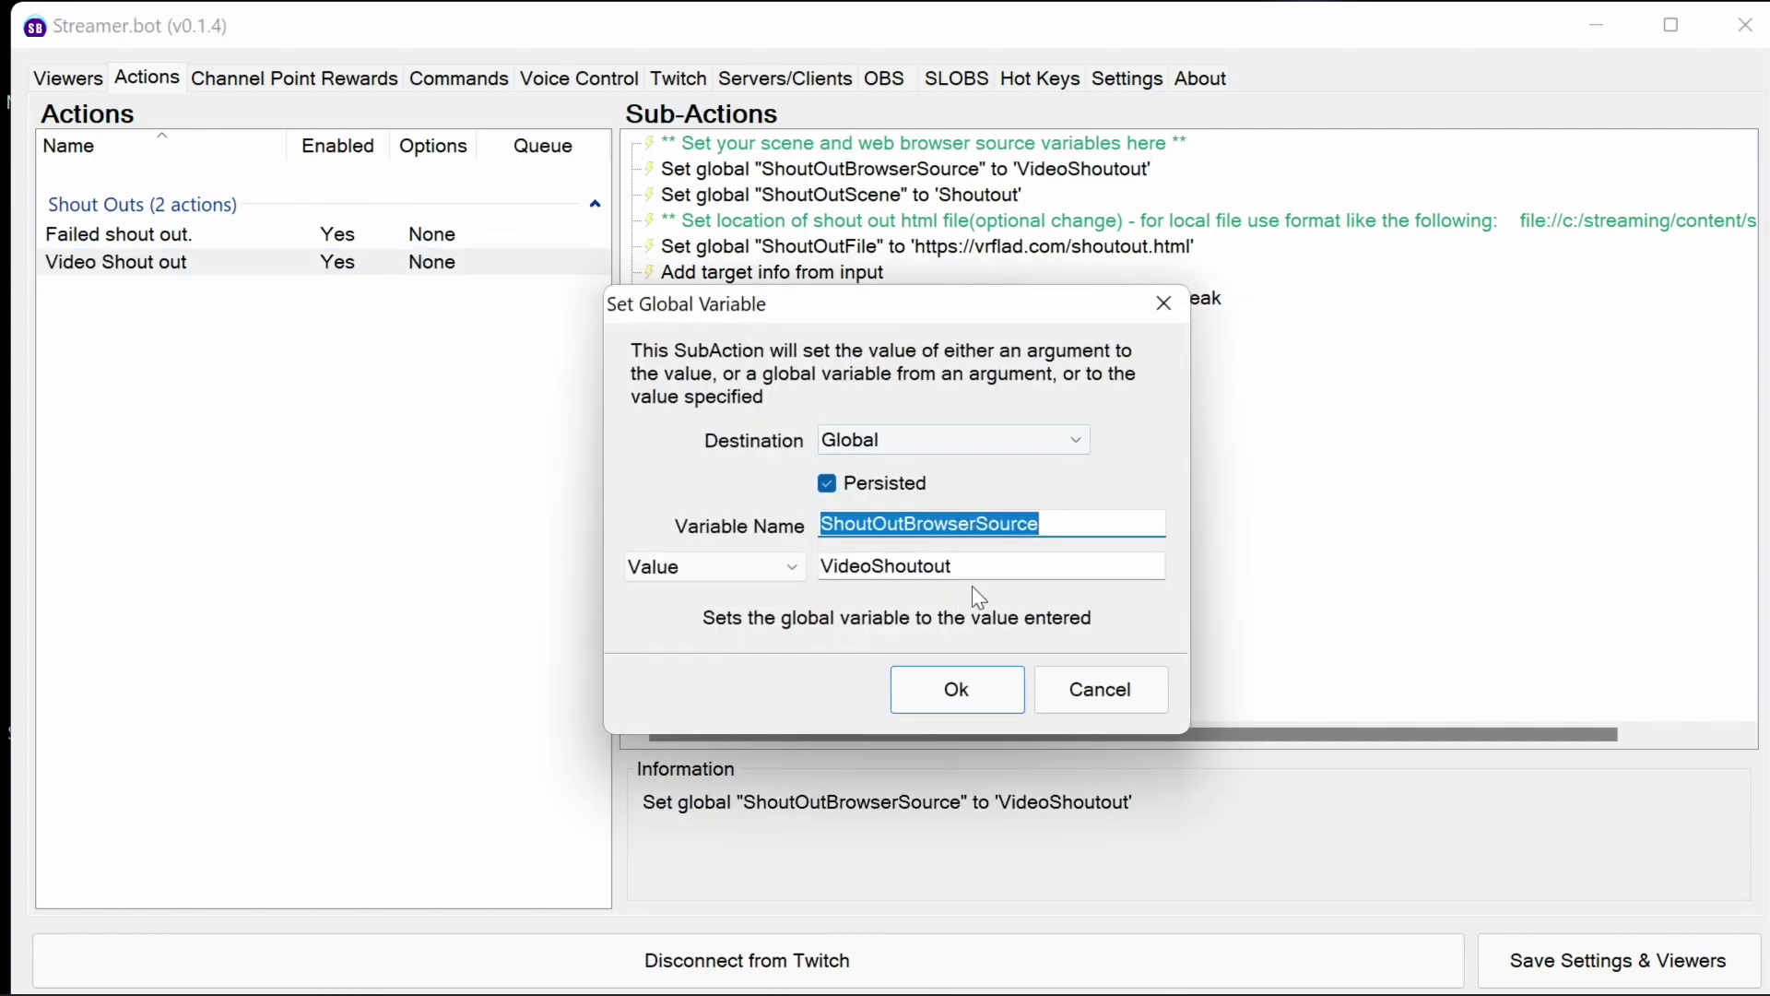
double_click(996, 566)
key("BackSpace")
key("ctrl+z")
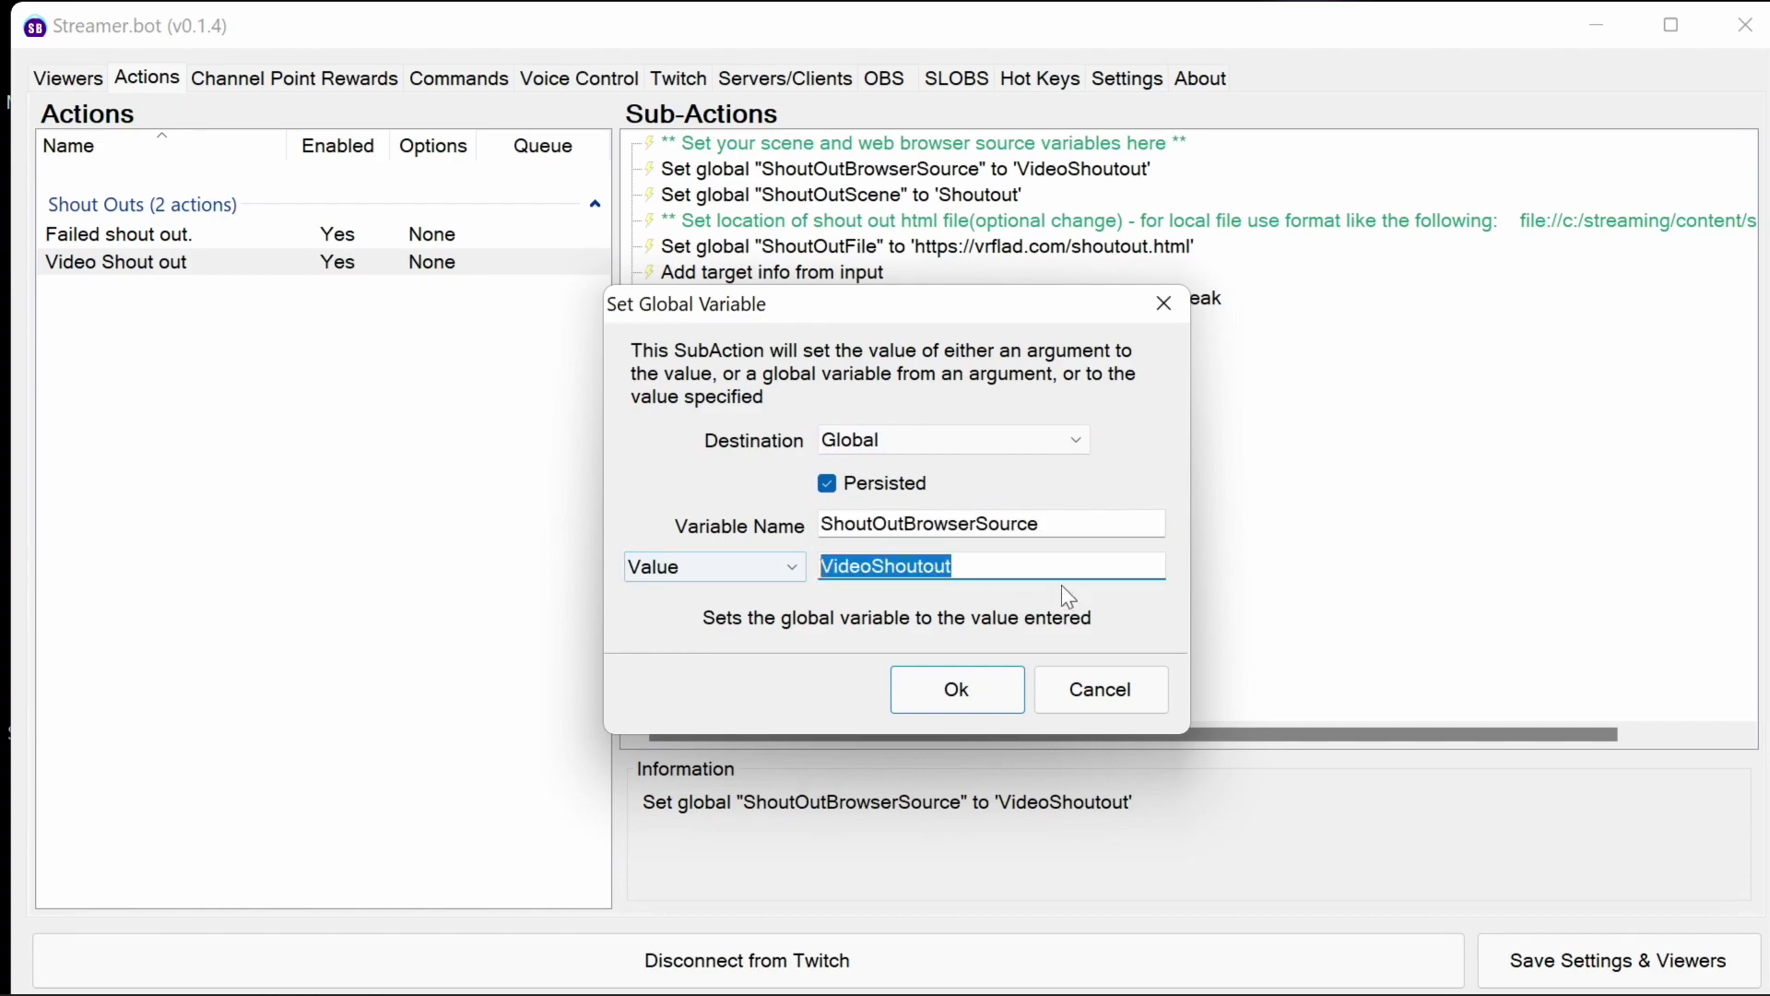
type("Sou")
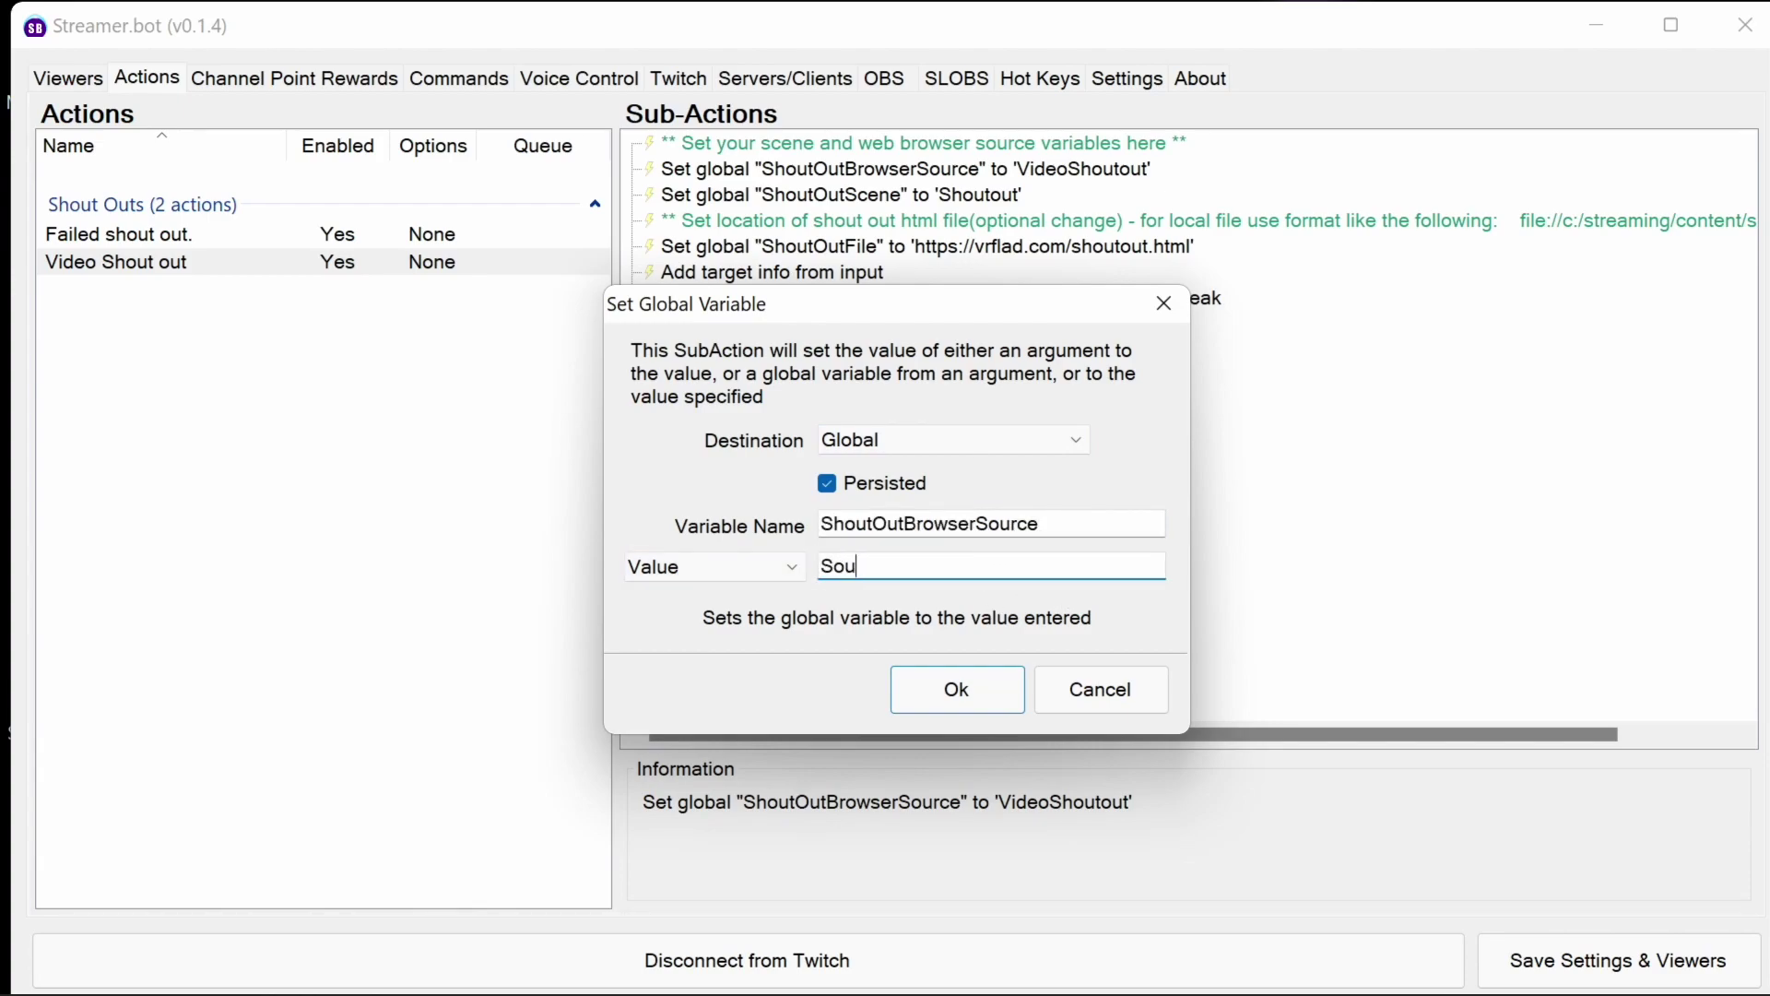
key("BackSpace")
key("BackSpace")
type("ho")
key("BackSpace")
type("out")
key("BackSpace")
type("tOut")
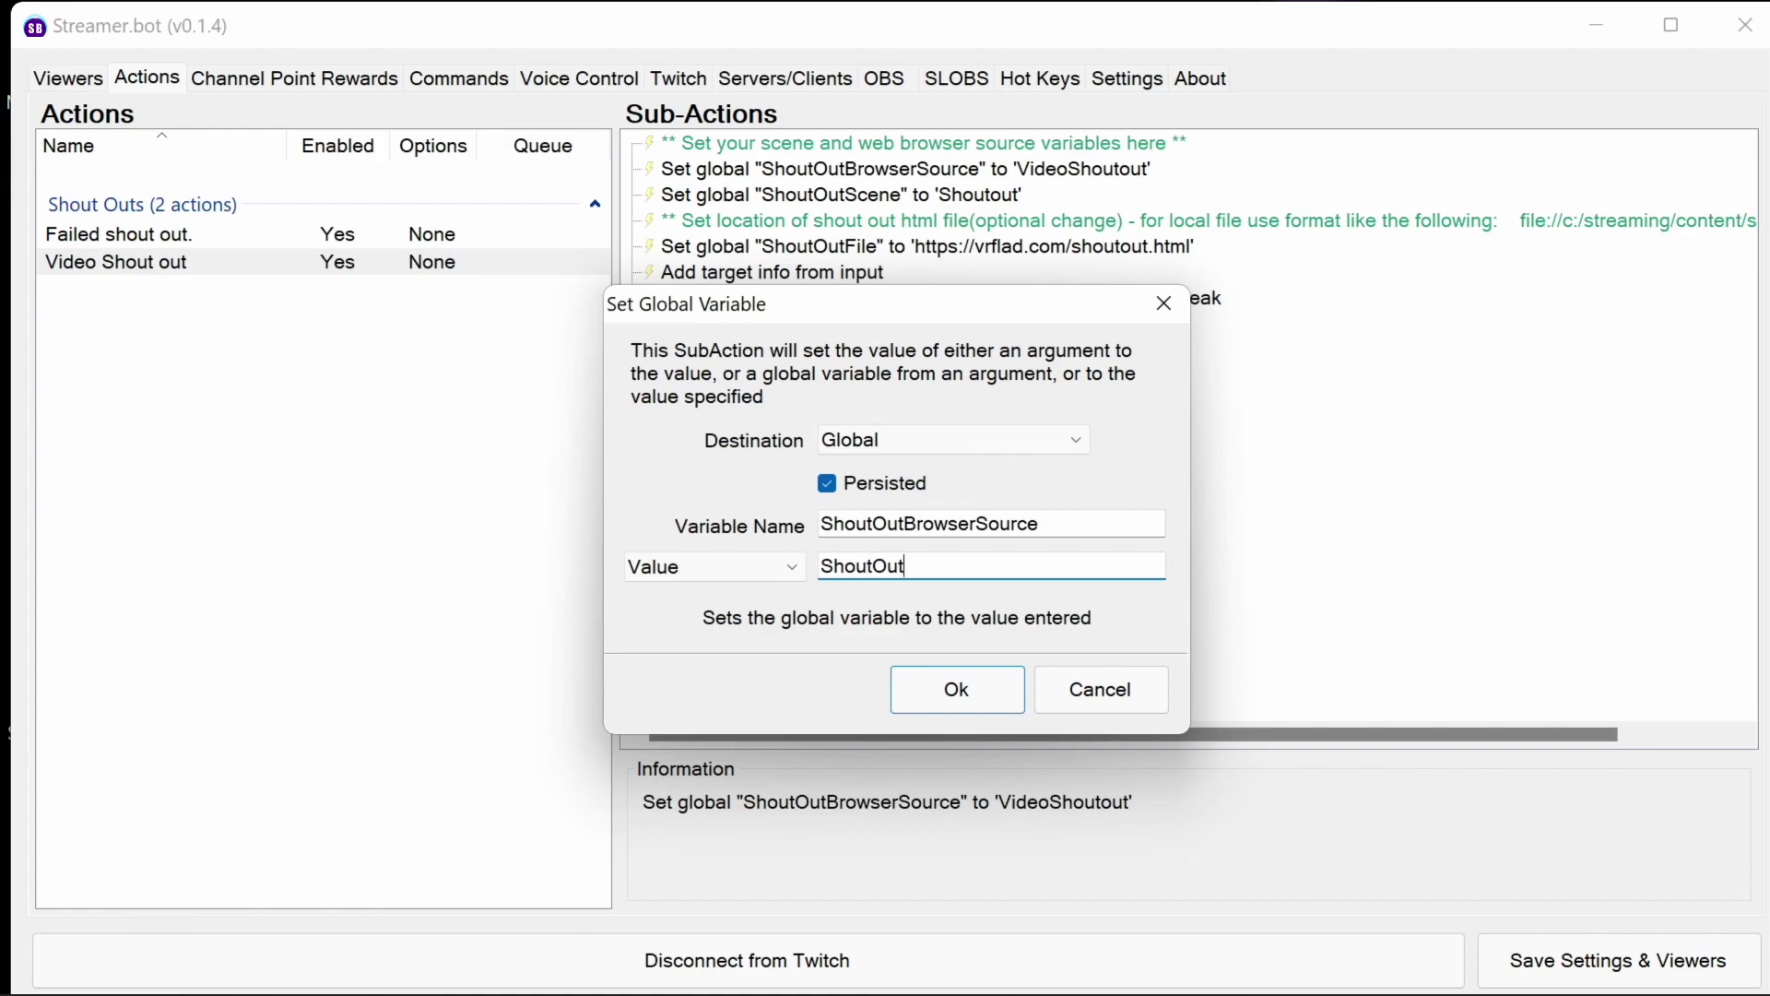
left_click(989, 683)
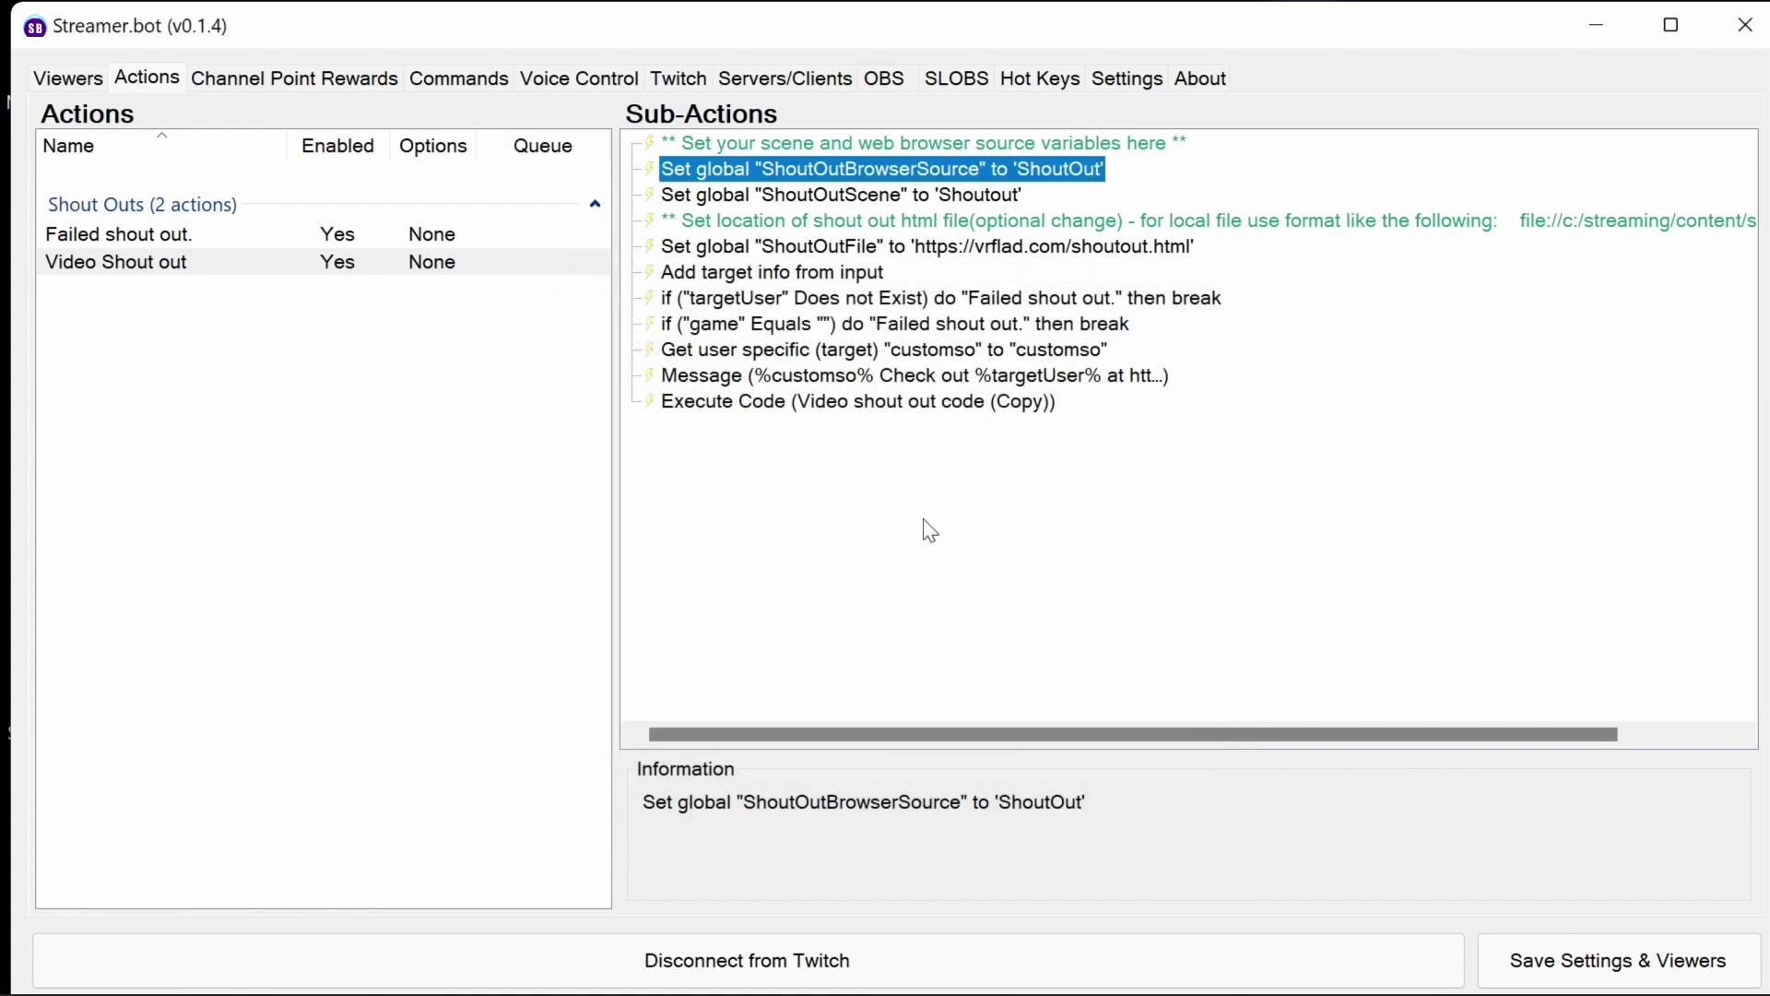
Step: Change the ShoutOutScene global value to Alerts
double_click(925, 197)
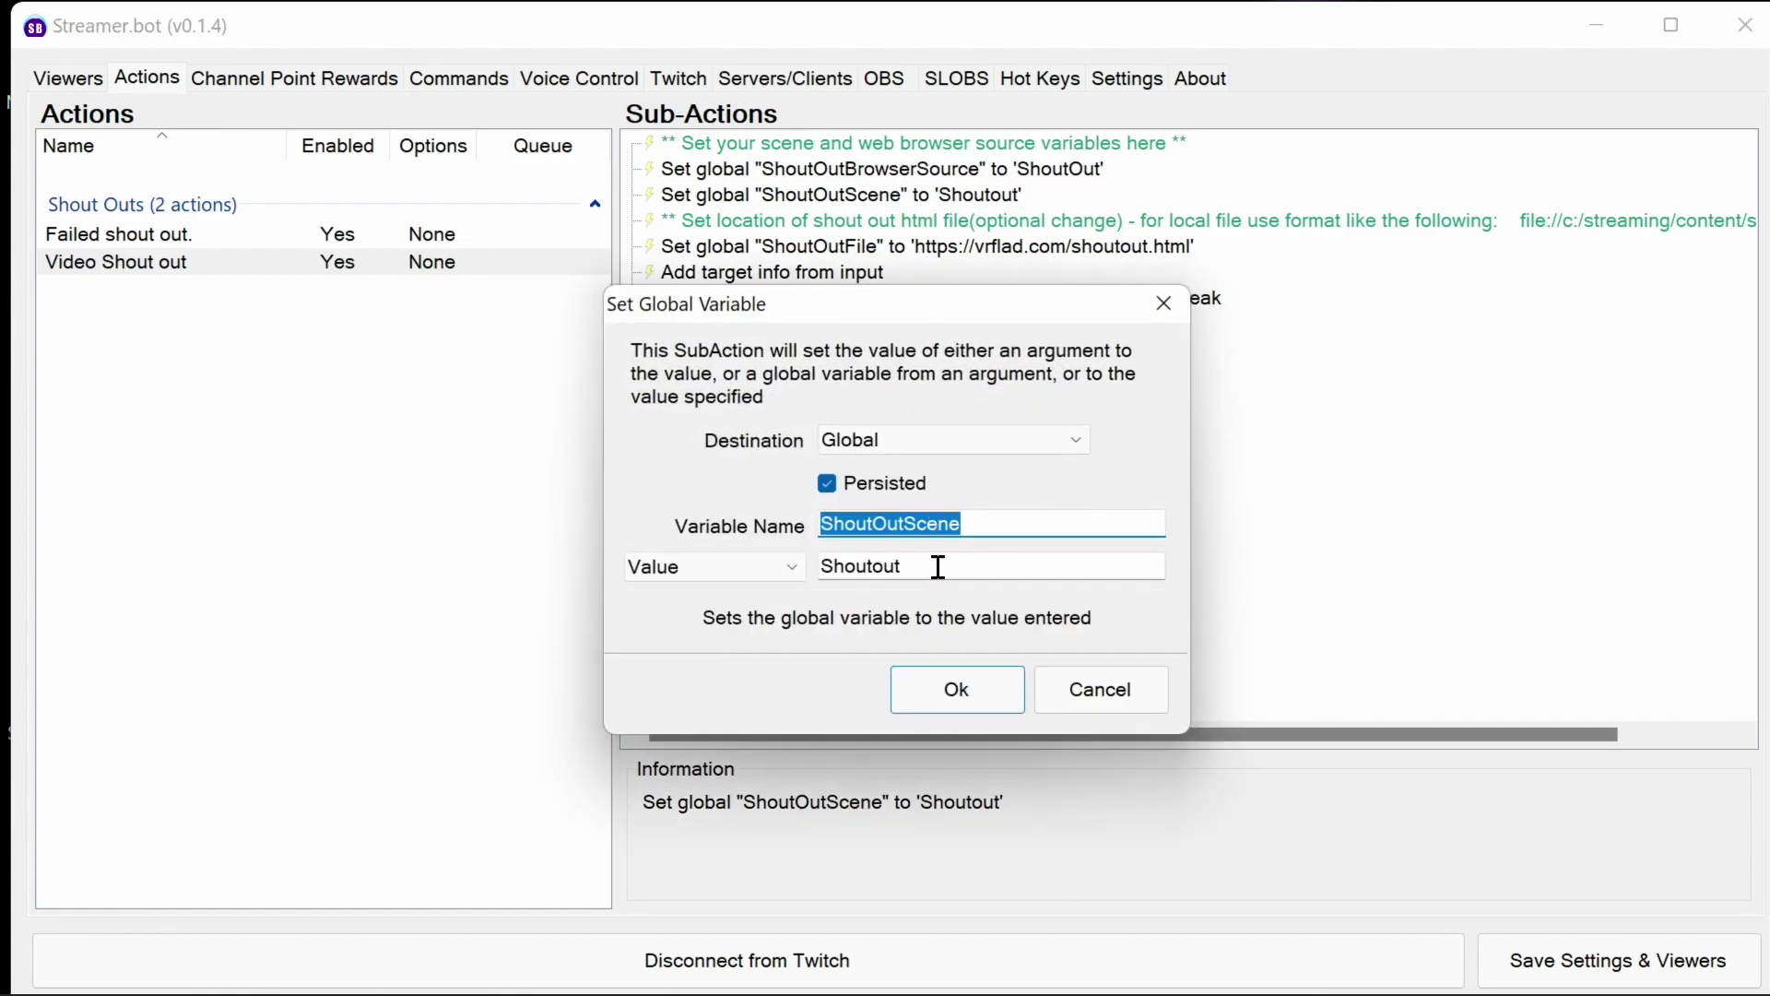
left_click_drag(939, 567, 805, 568)
type("Alerts")
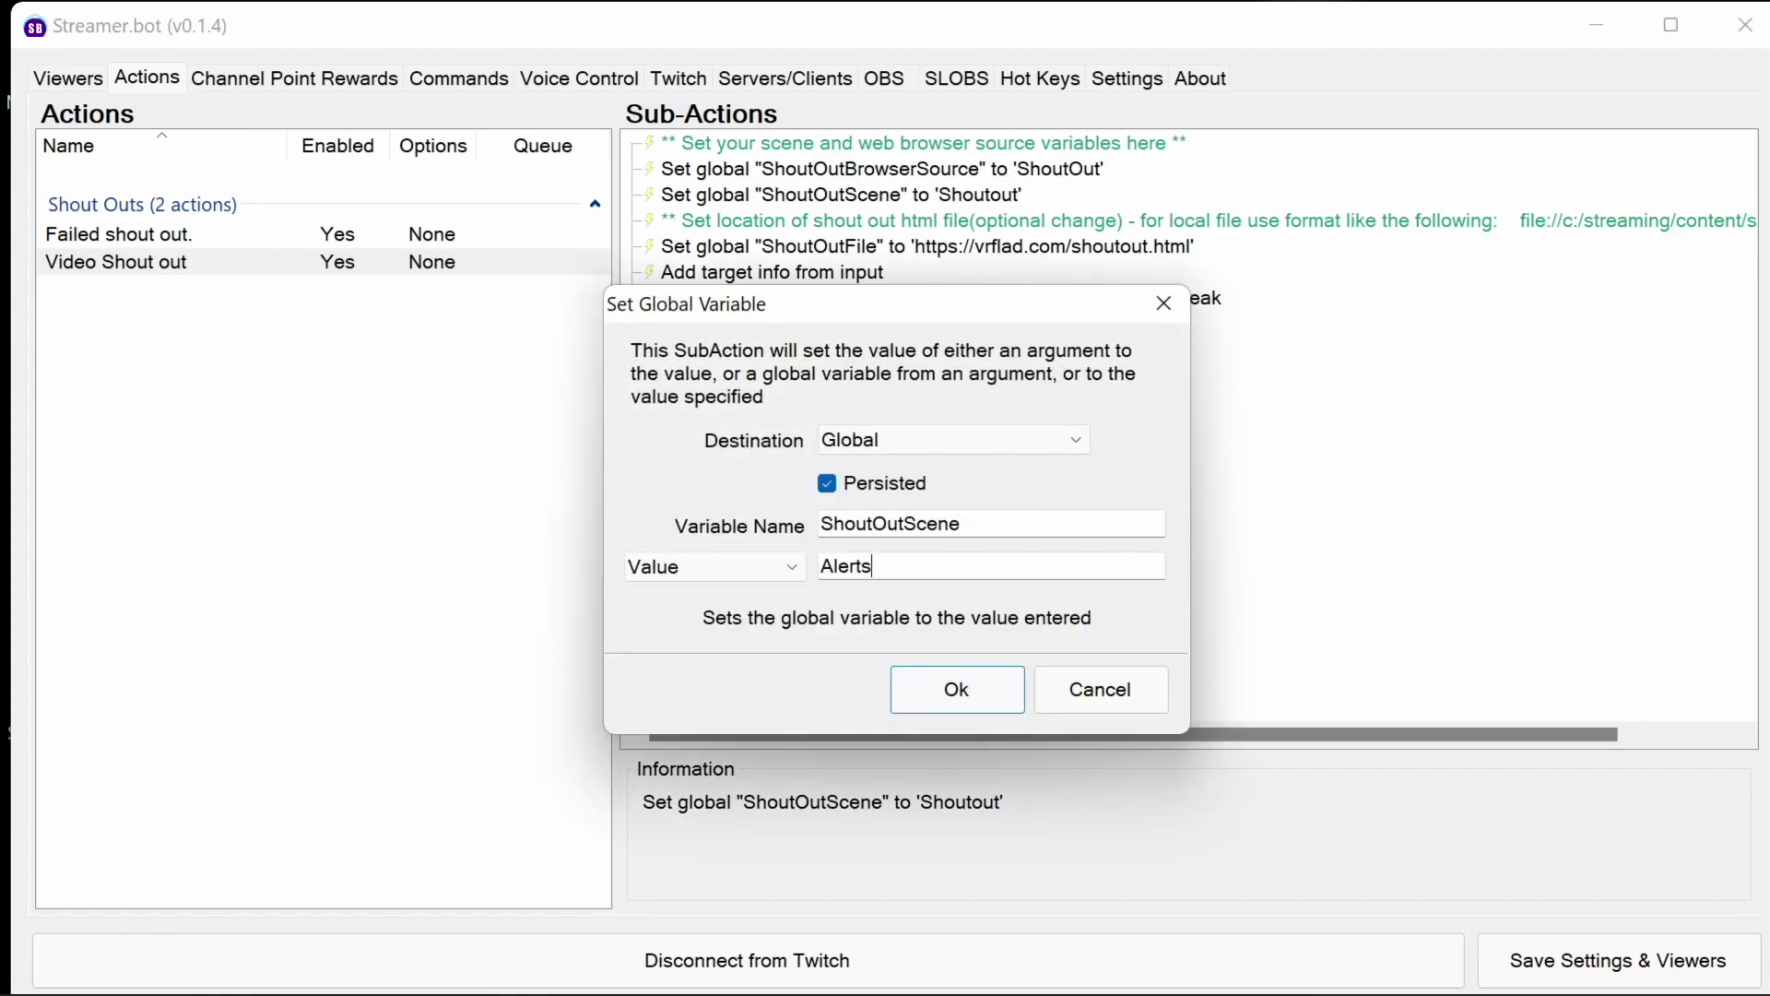
left_click(955, 690)
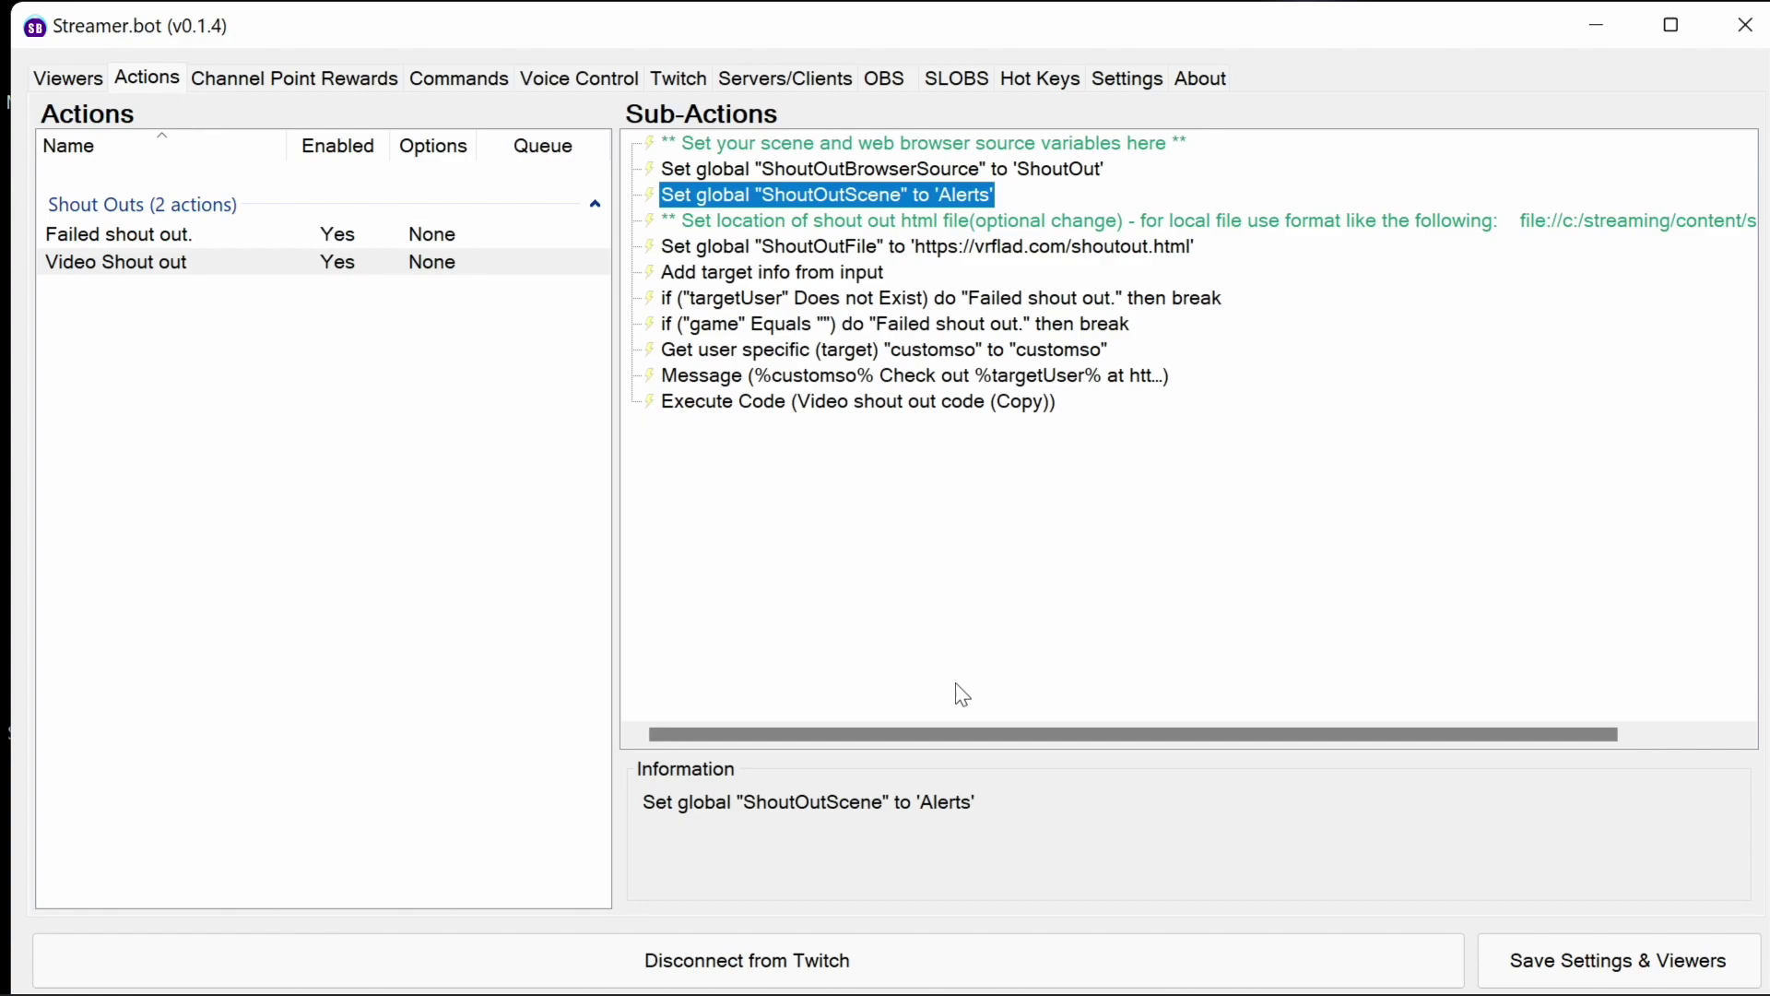
Step: Open the Execute Code C#, compile it, and run Find Refs under References
left_click(875, 378)
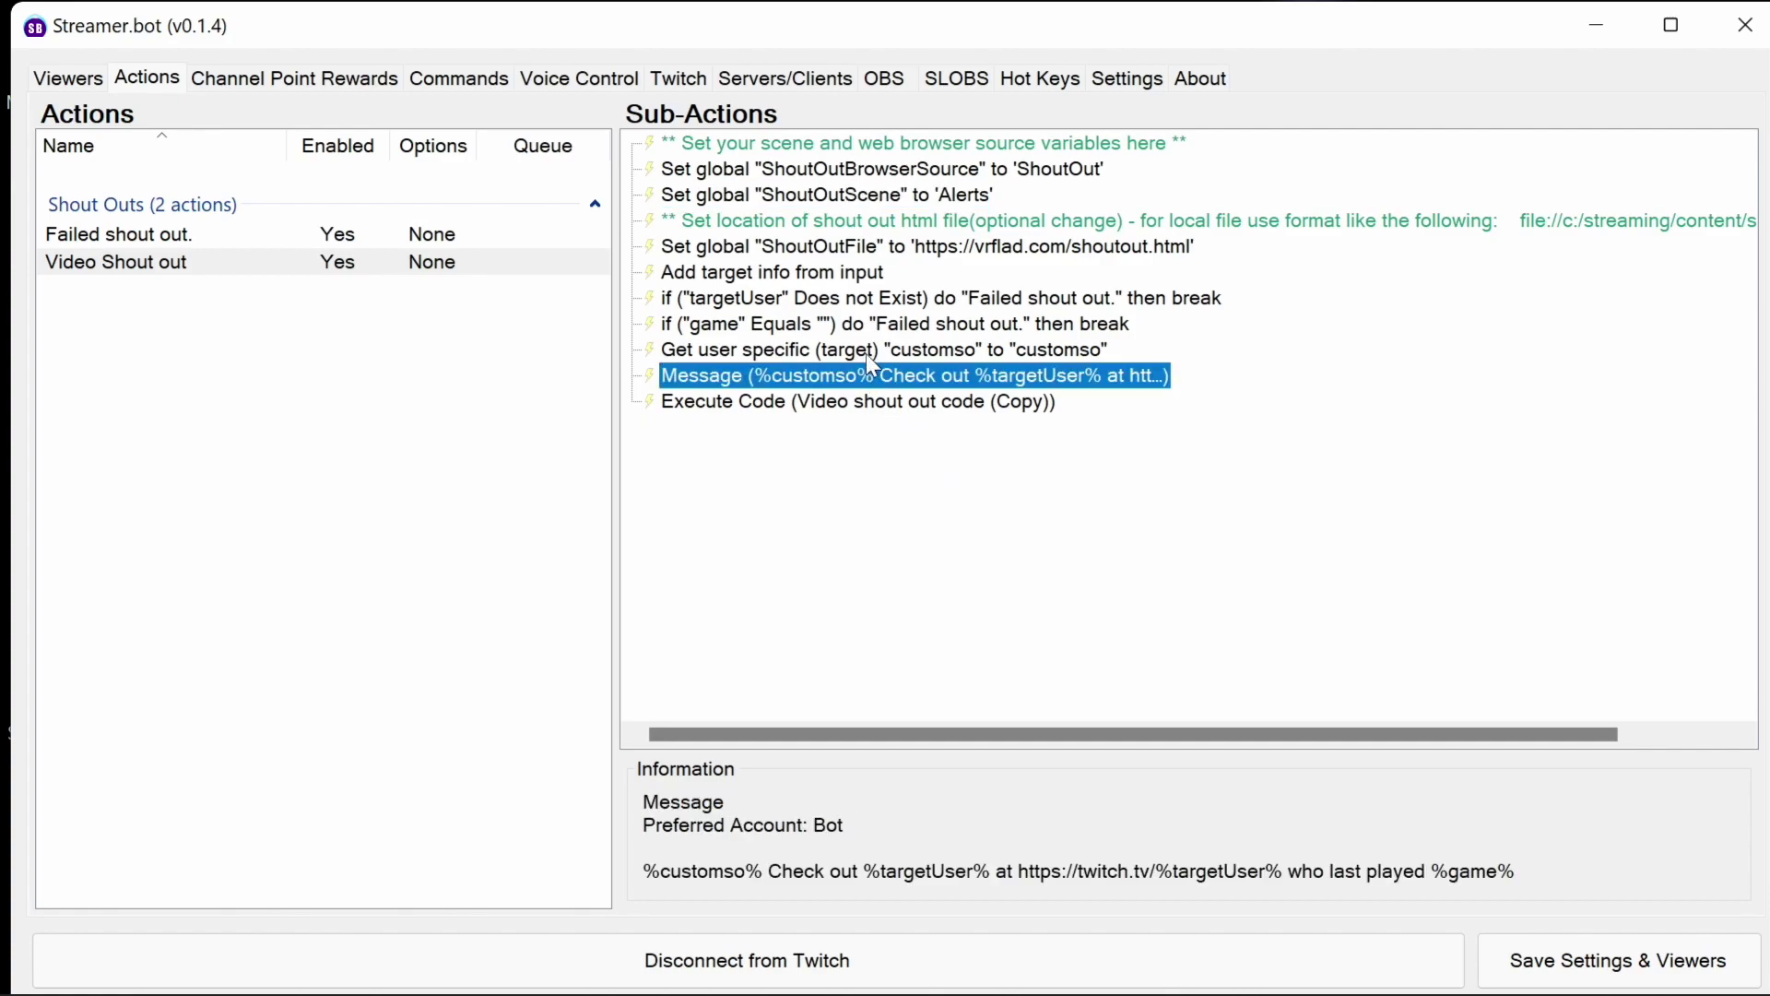
left_click(843, 403)
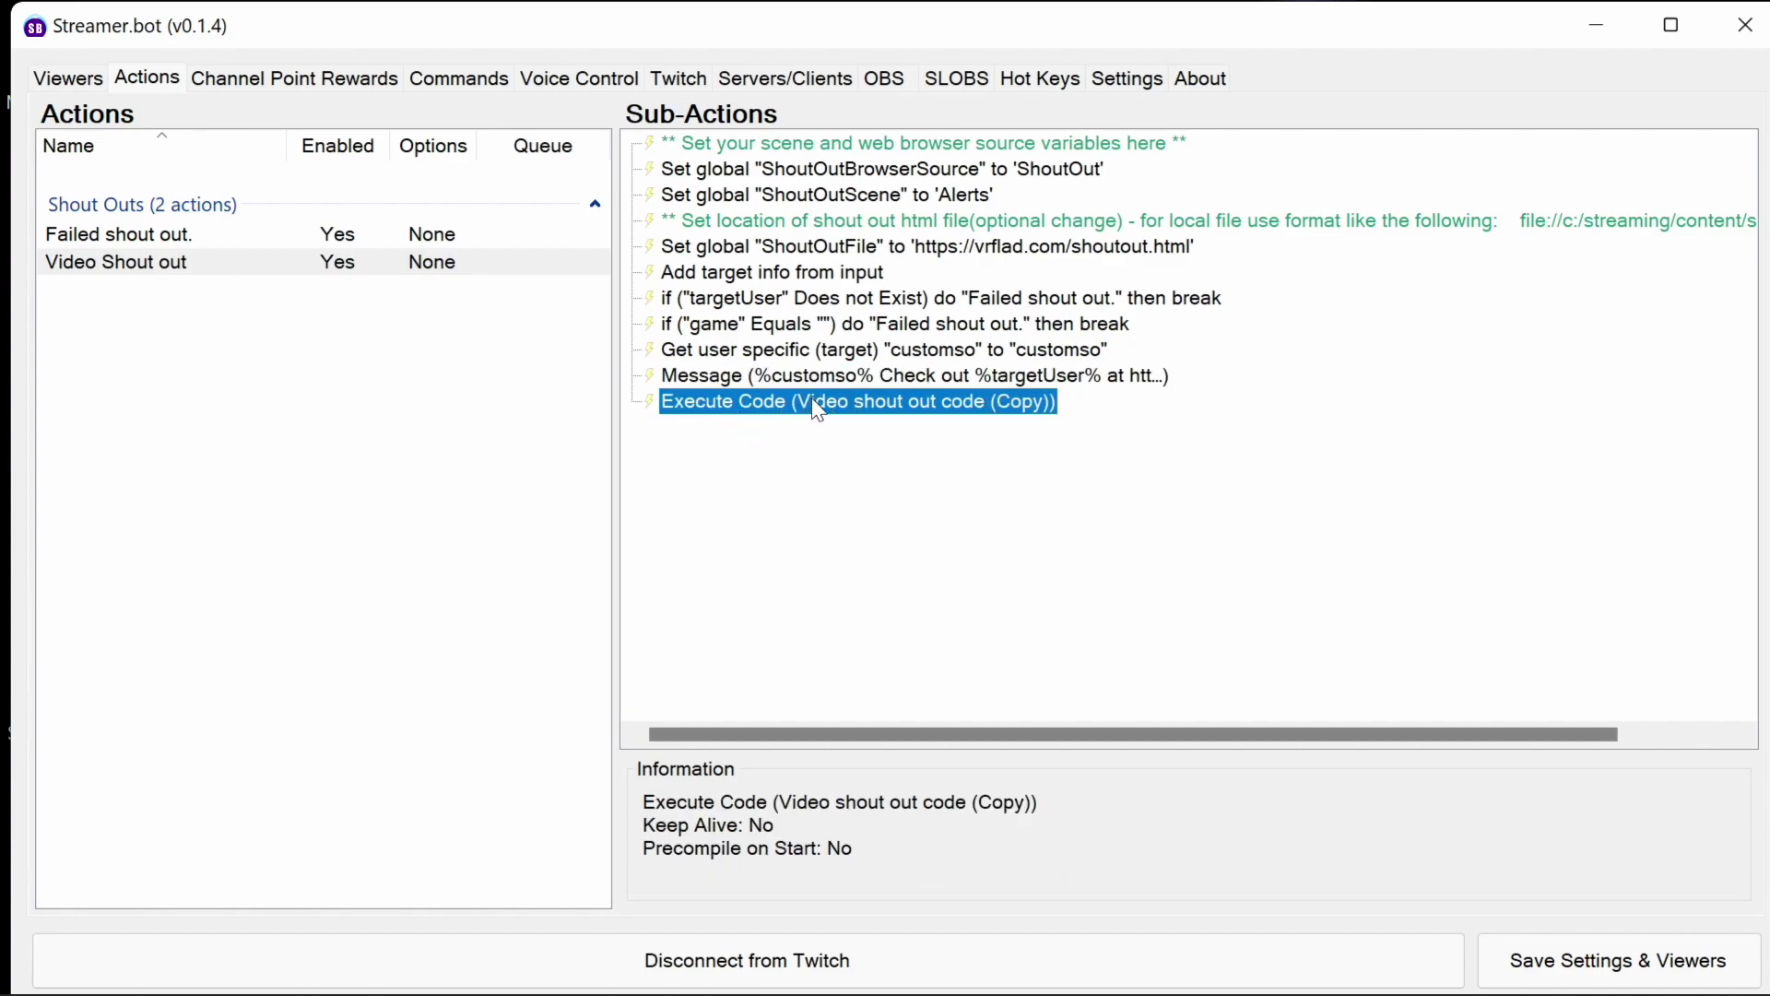
double_click(817, 408)
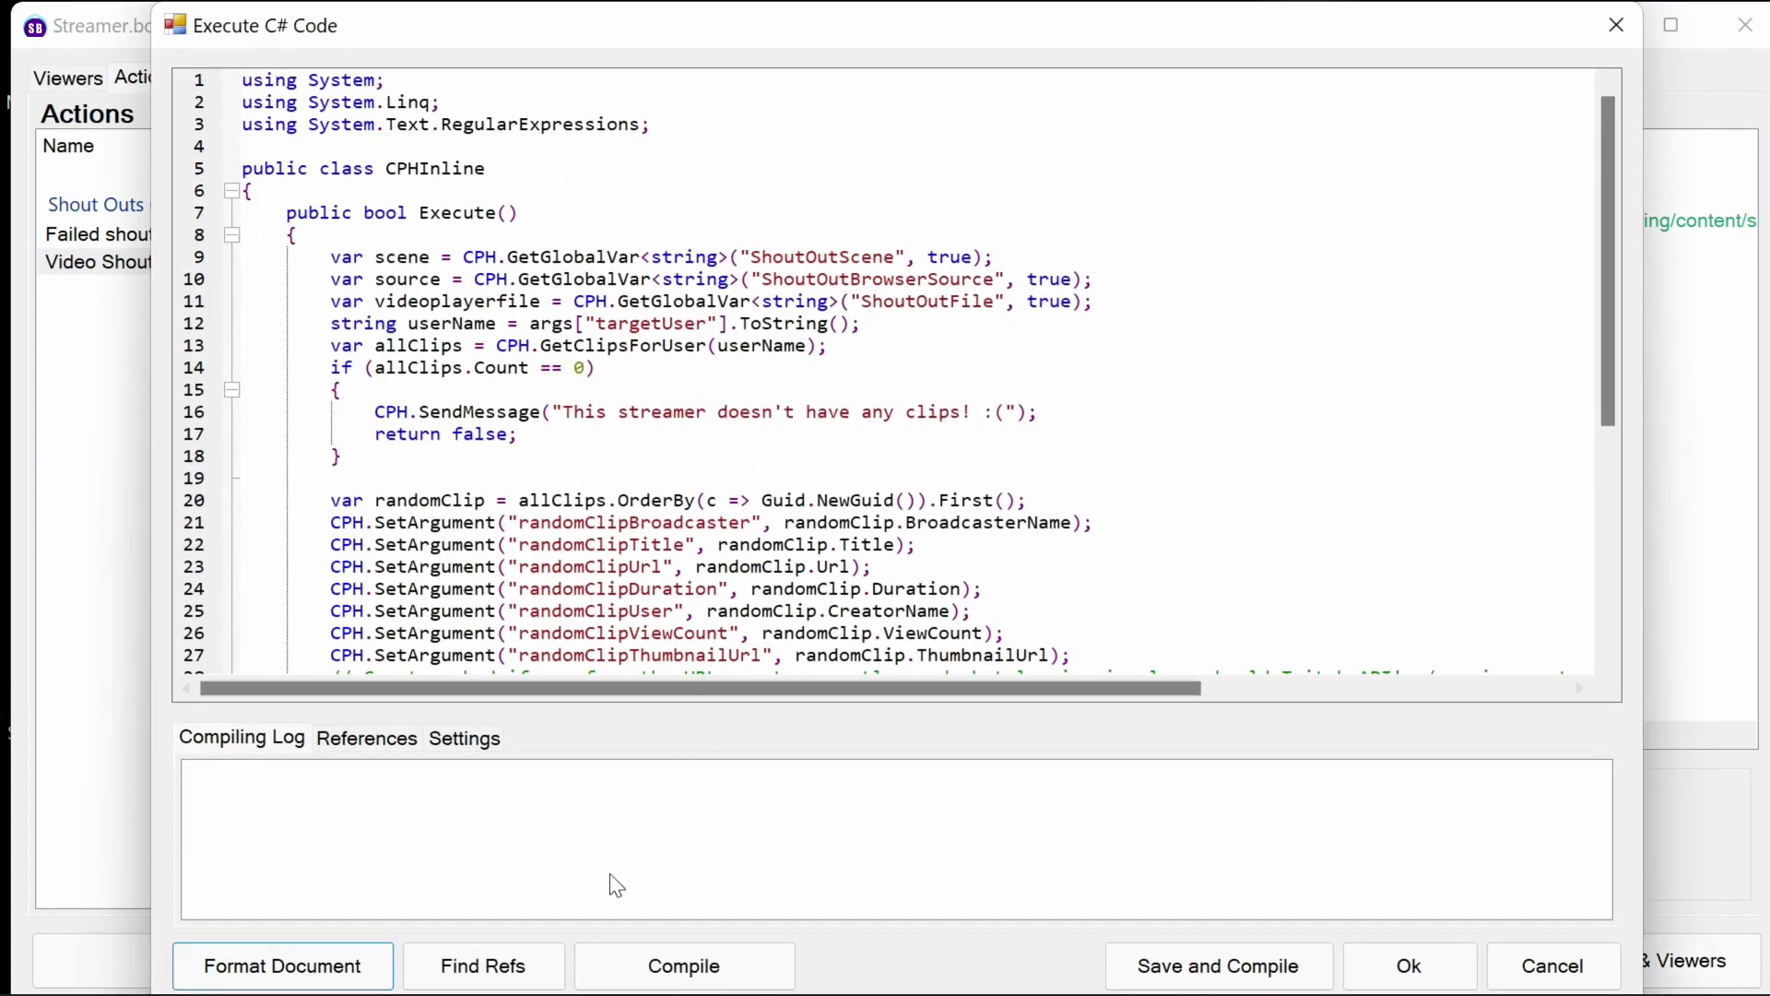
left_click(654, 970)
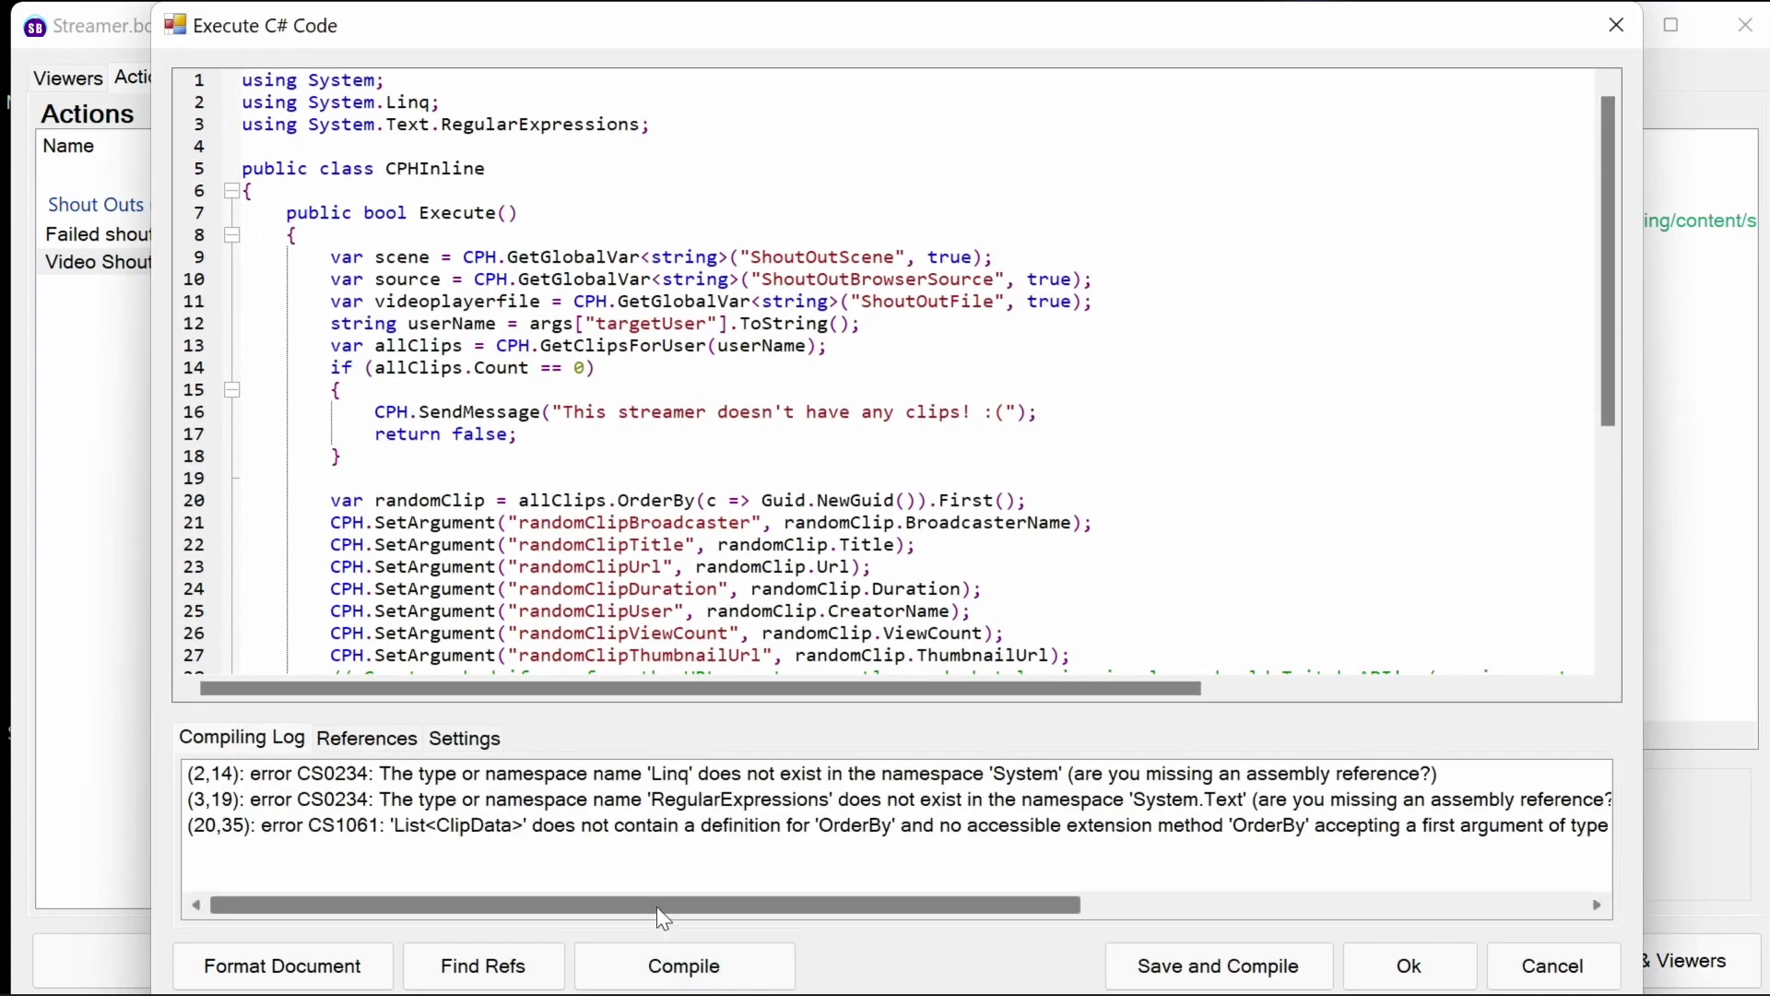
left_click(393, 741)
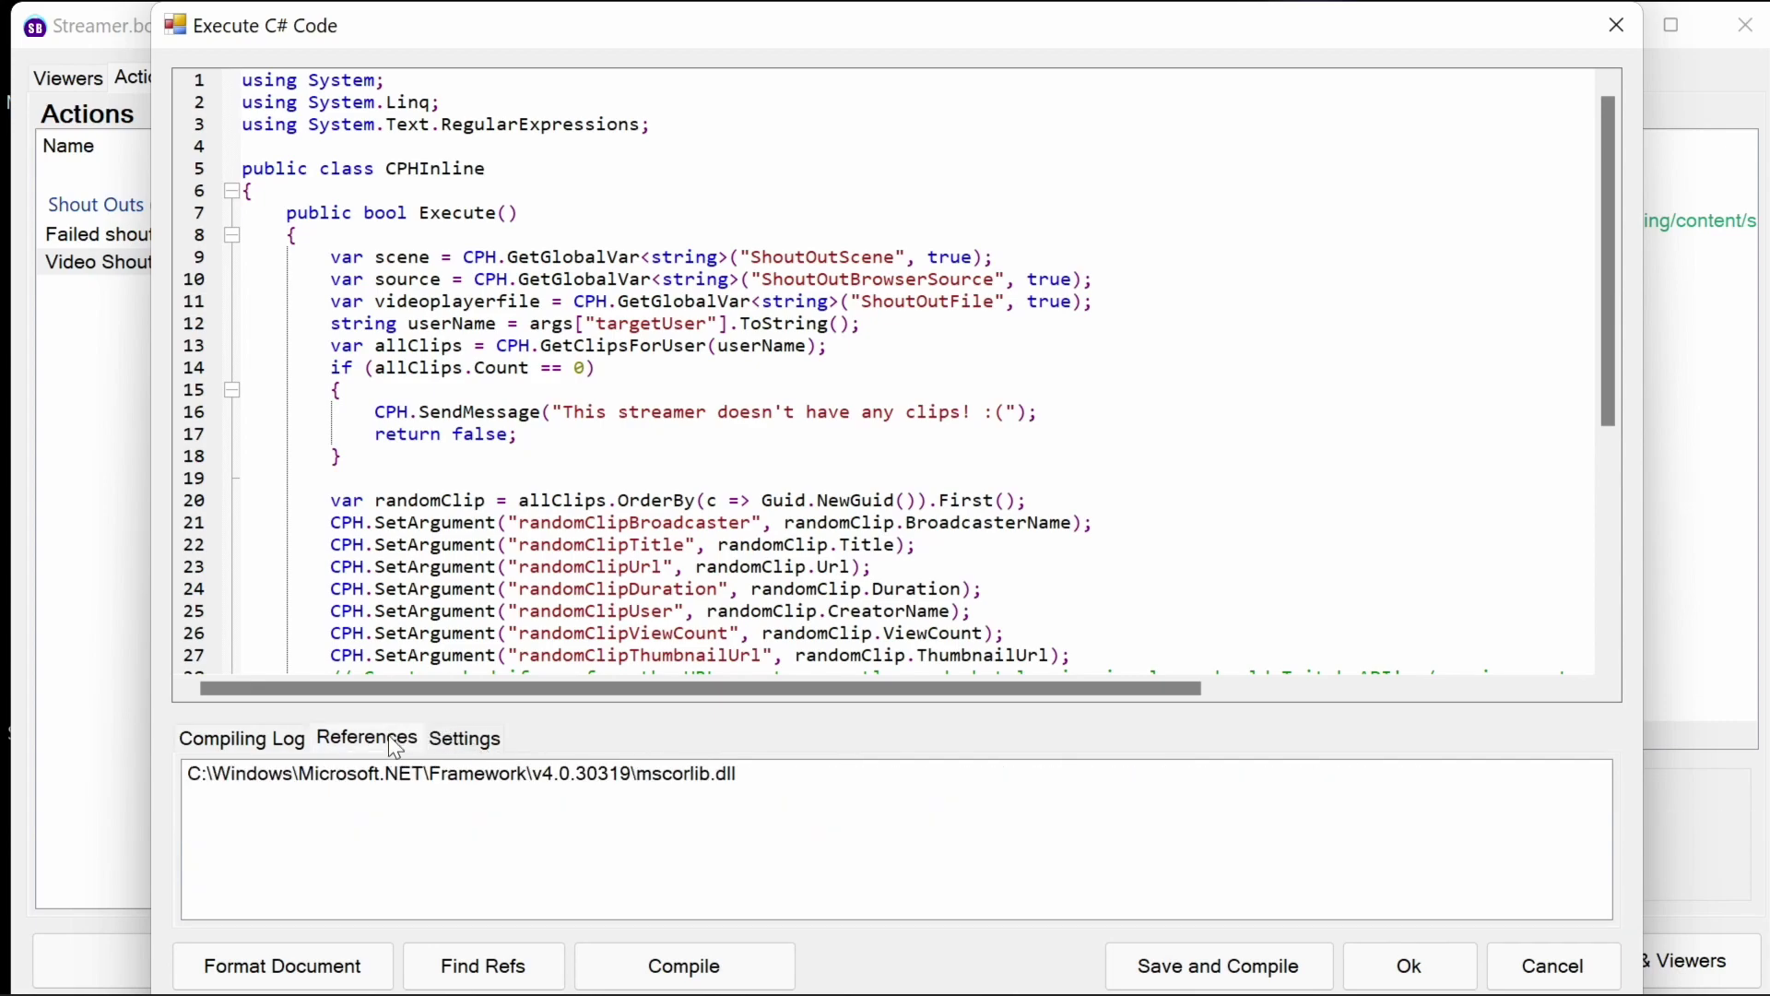
left_click(455, 966)
right_click(373, 820)
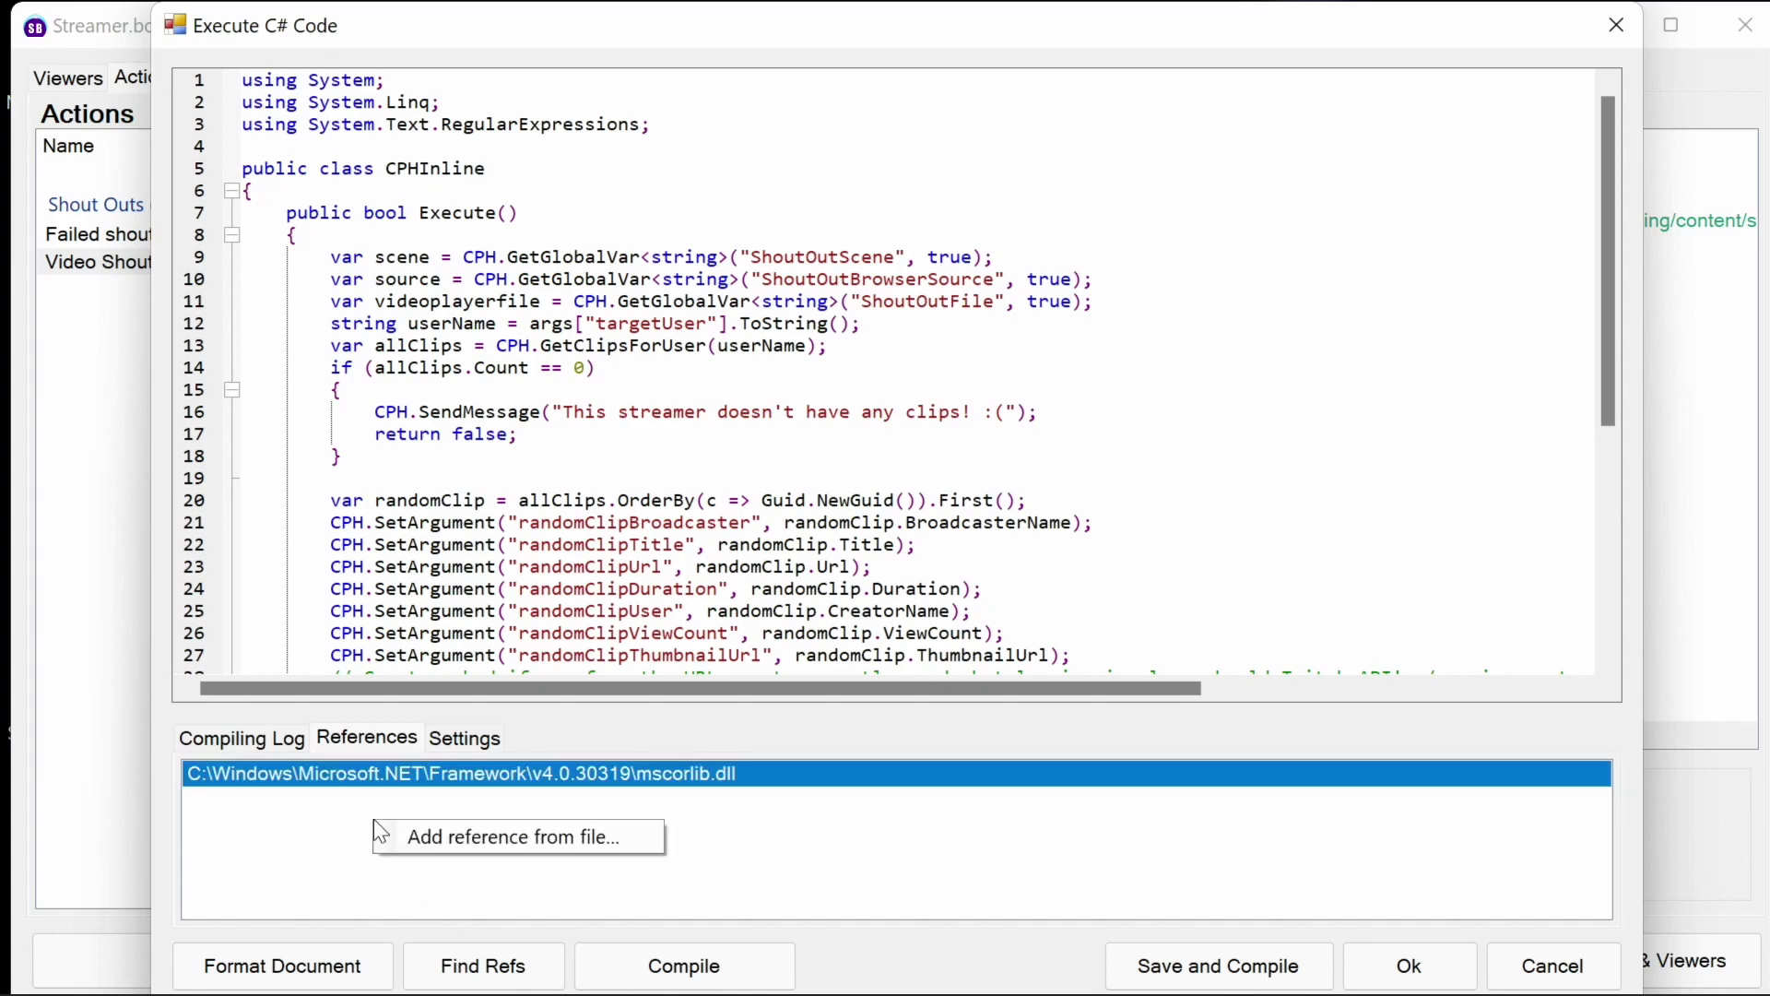
Step: Add system.dll and system.core.dll as references from file
left_click(437, 838)
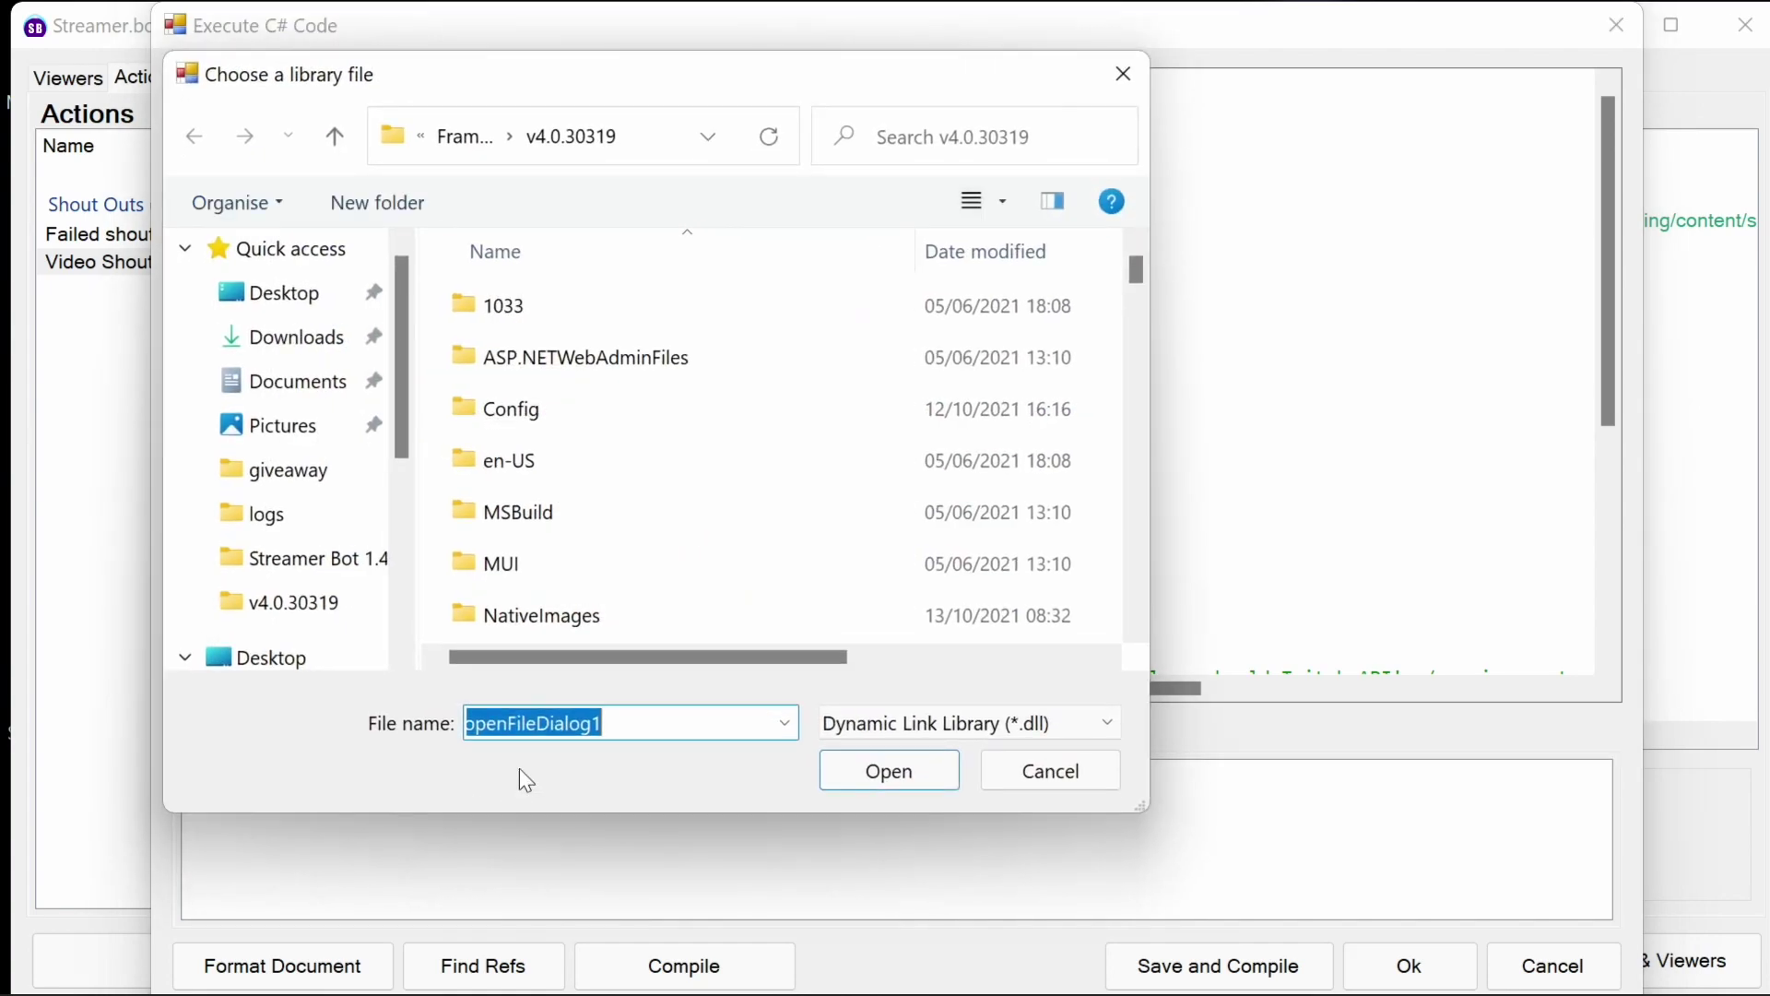
left_click_drag(510, 92, 671, 43)
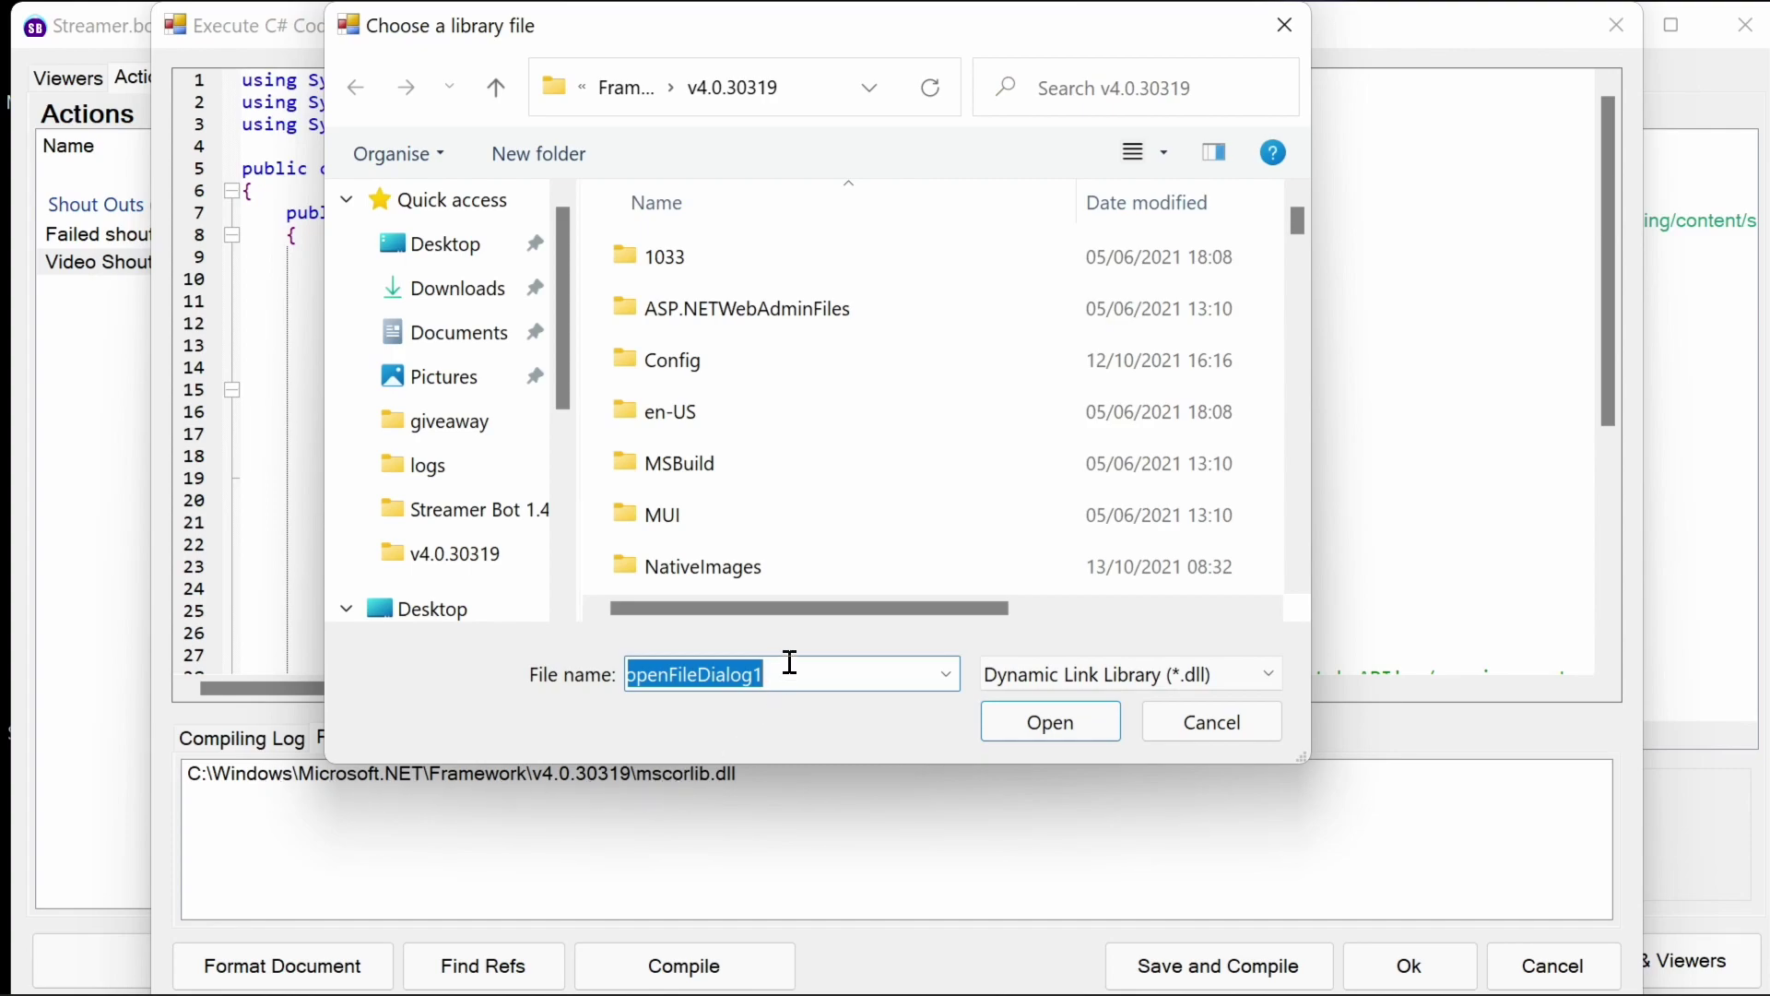
type("syse")
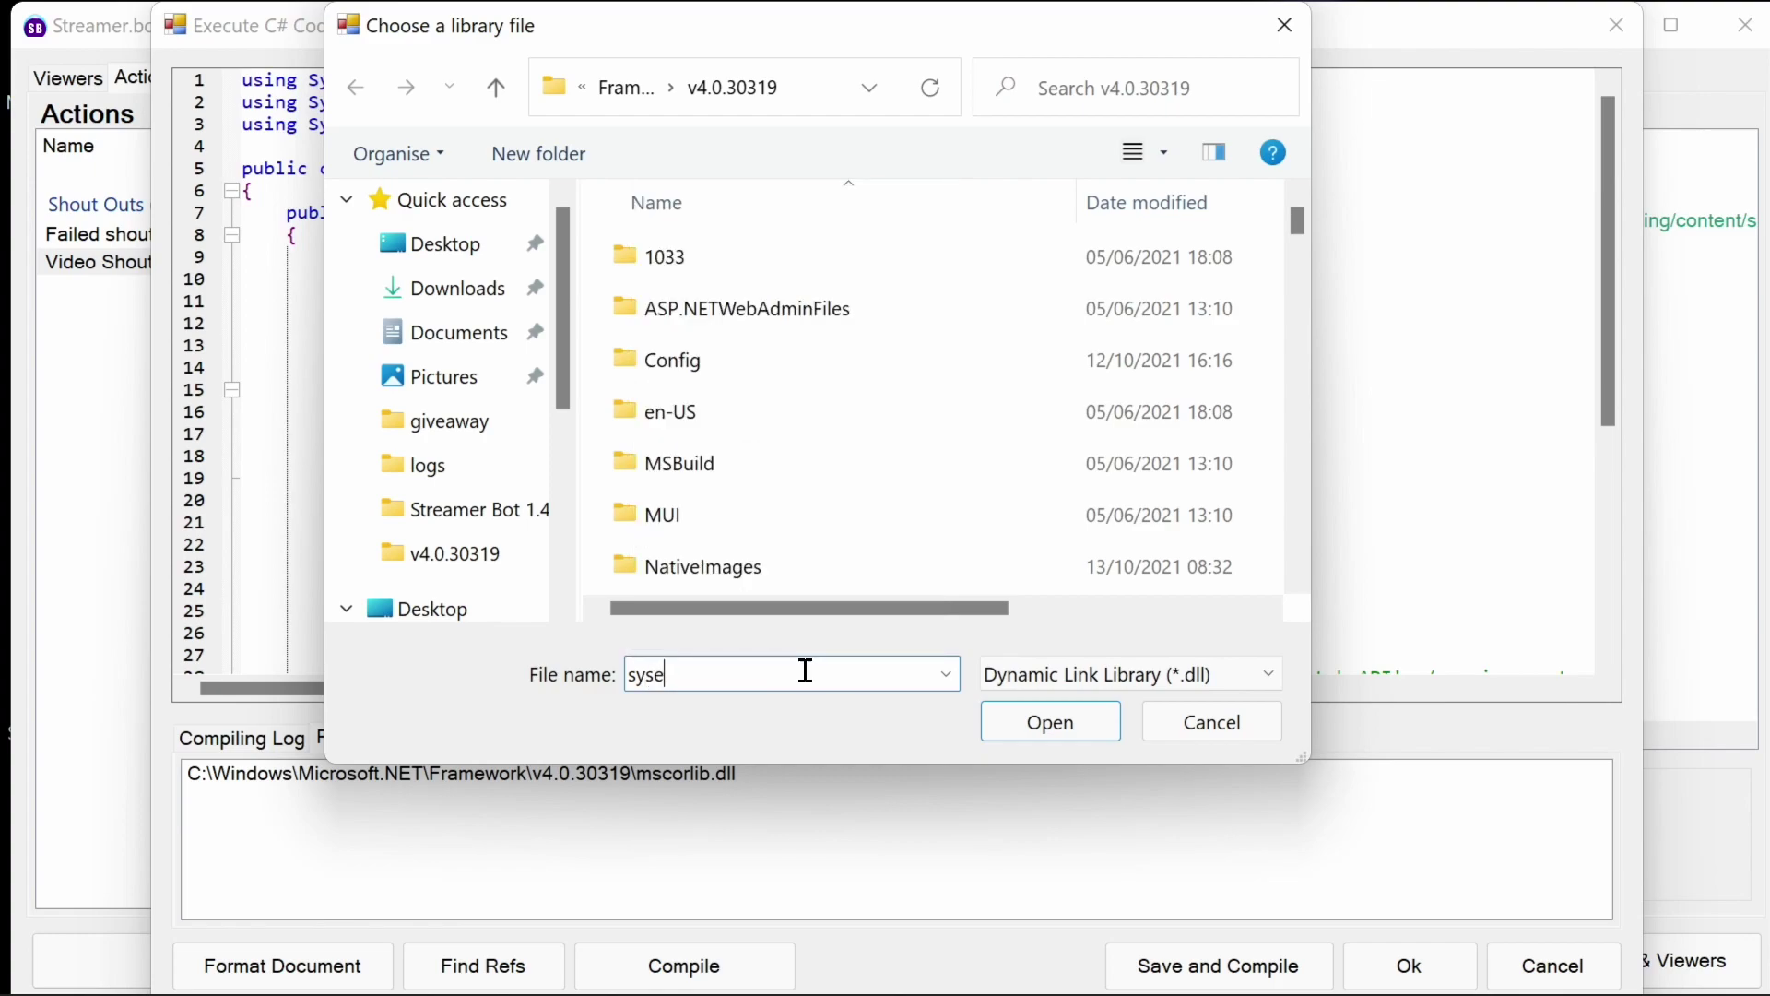
key("BackSpace")
type("tem.dll")
left_click(1016, 727)
right_click(575, 868)
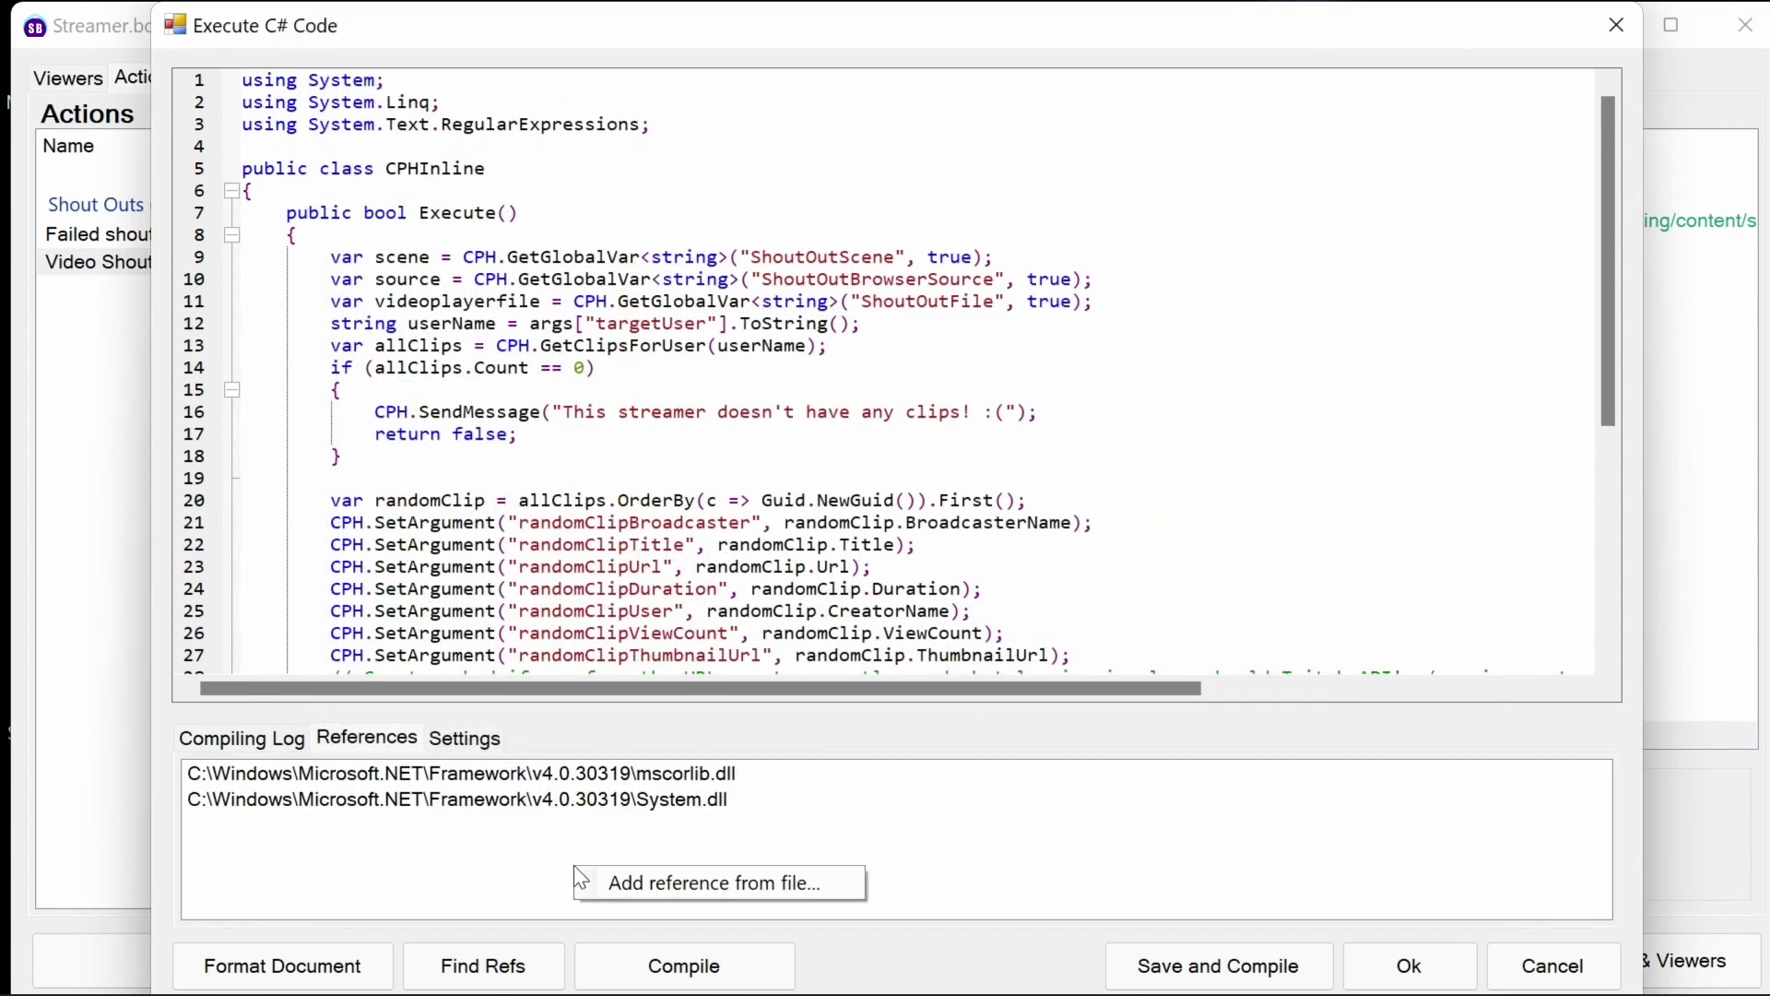
left_click(651, 885)
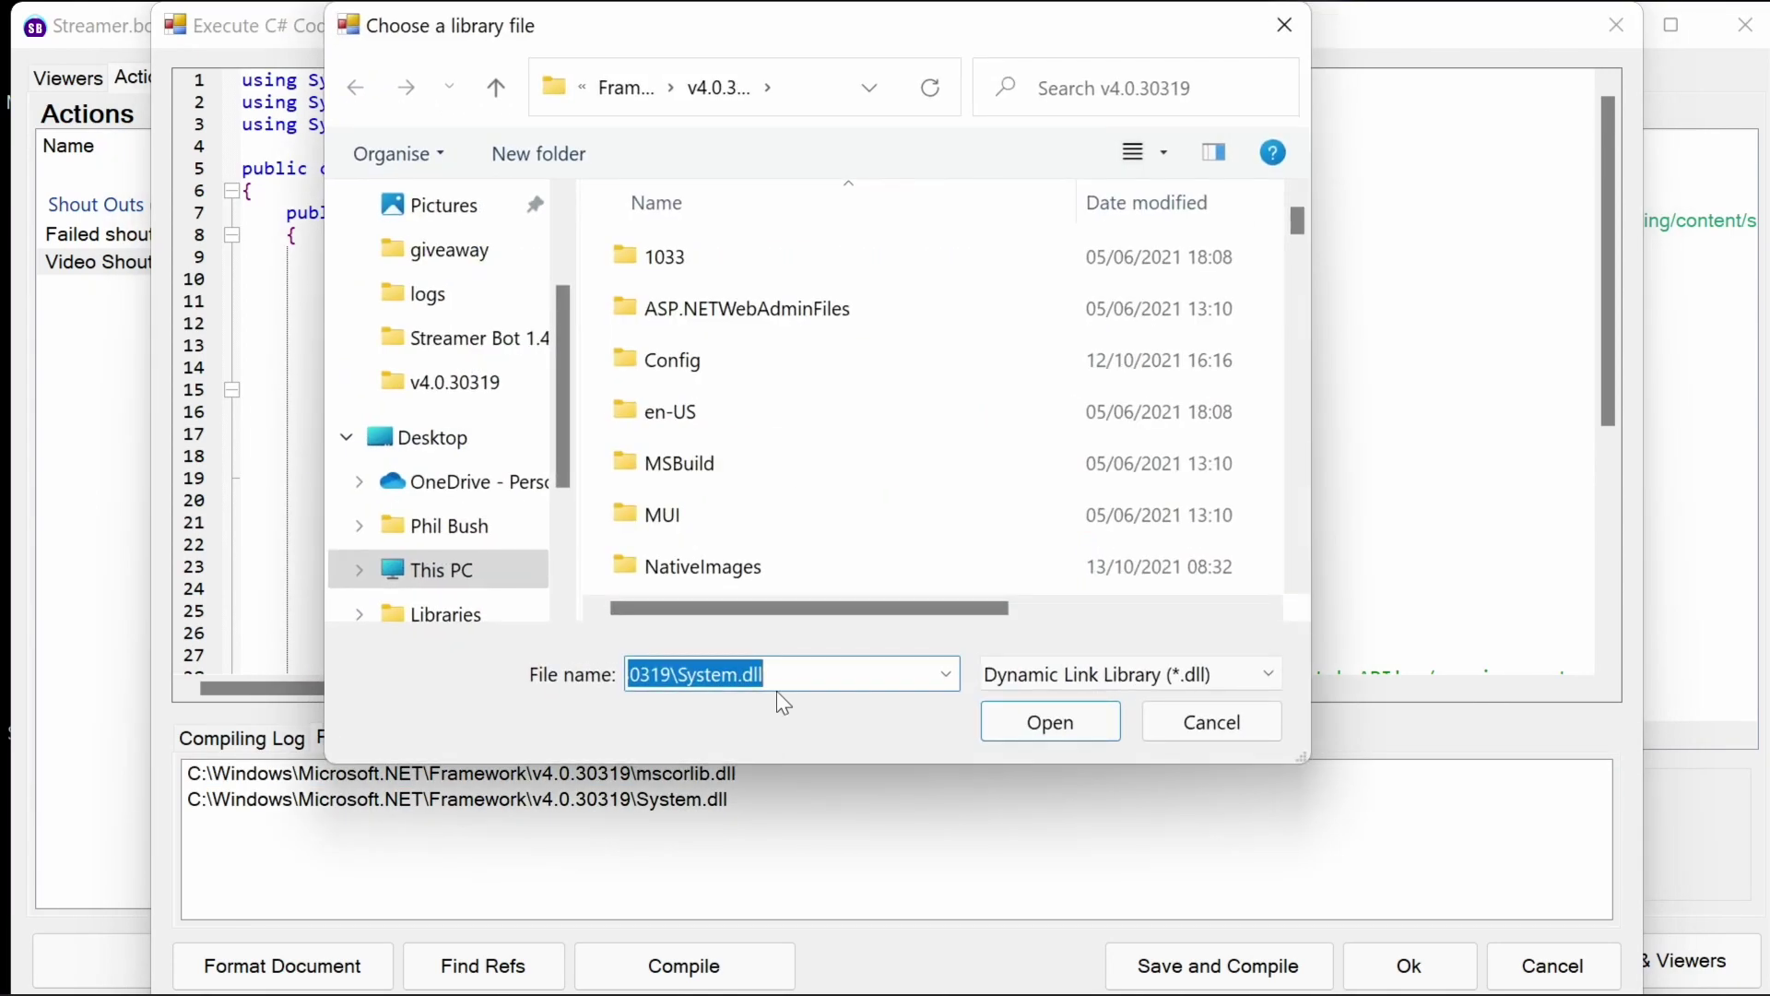
type("system.c")
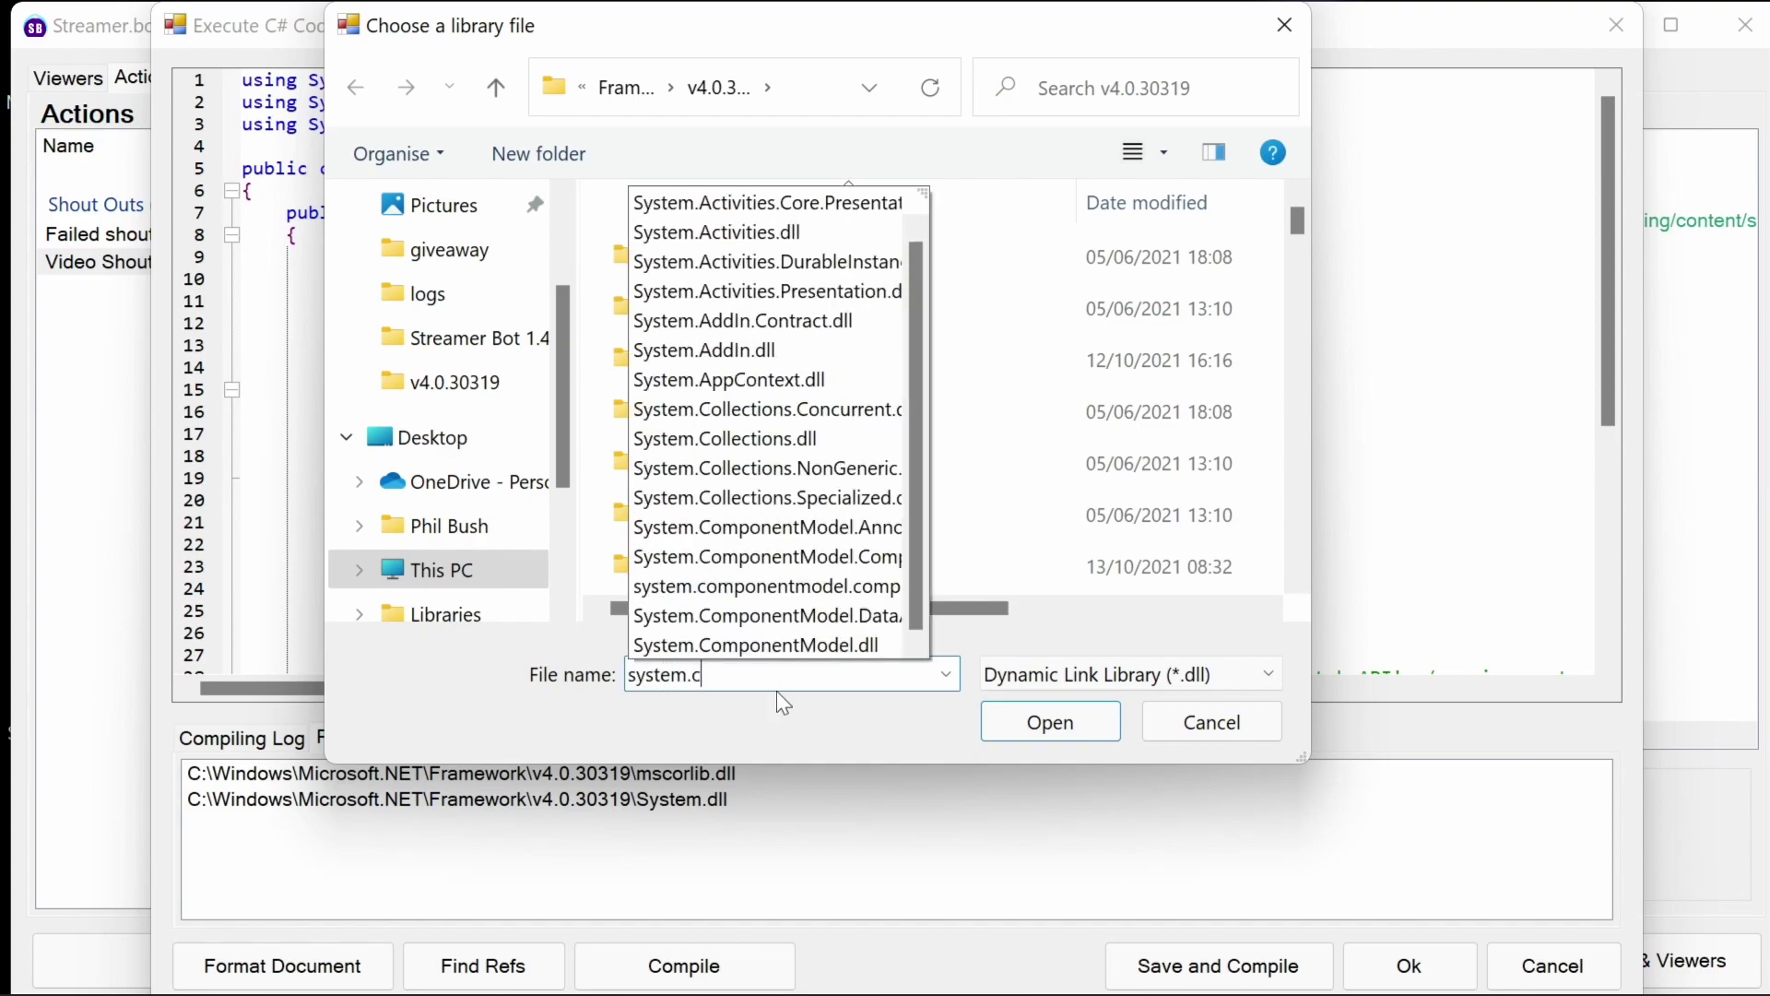
type("ore")
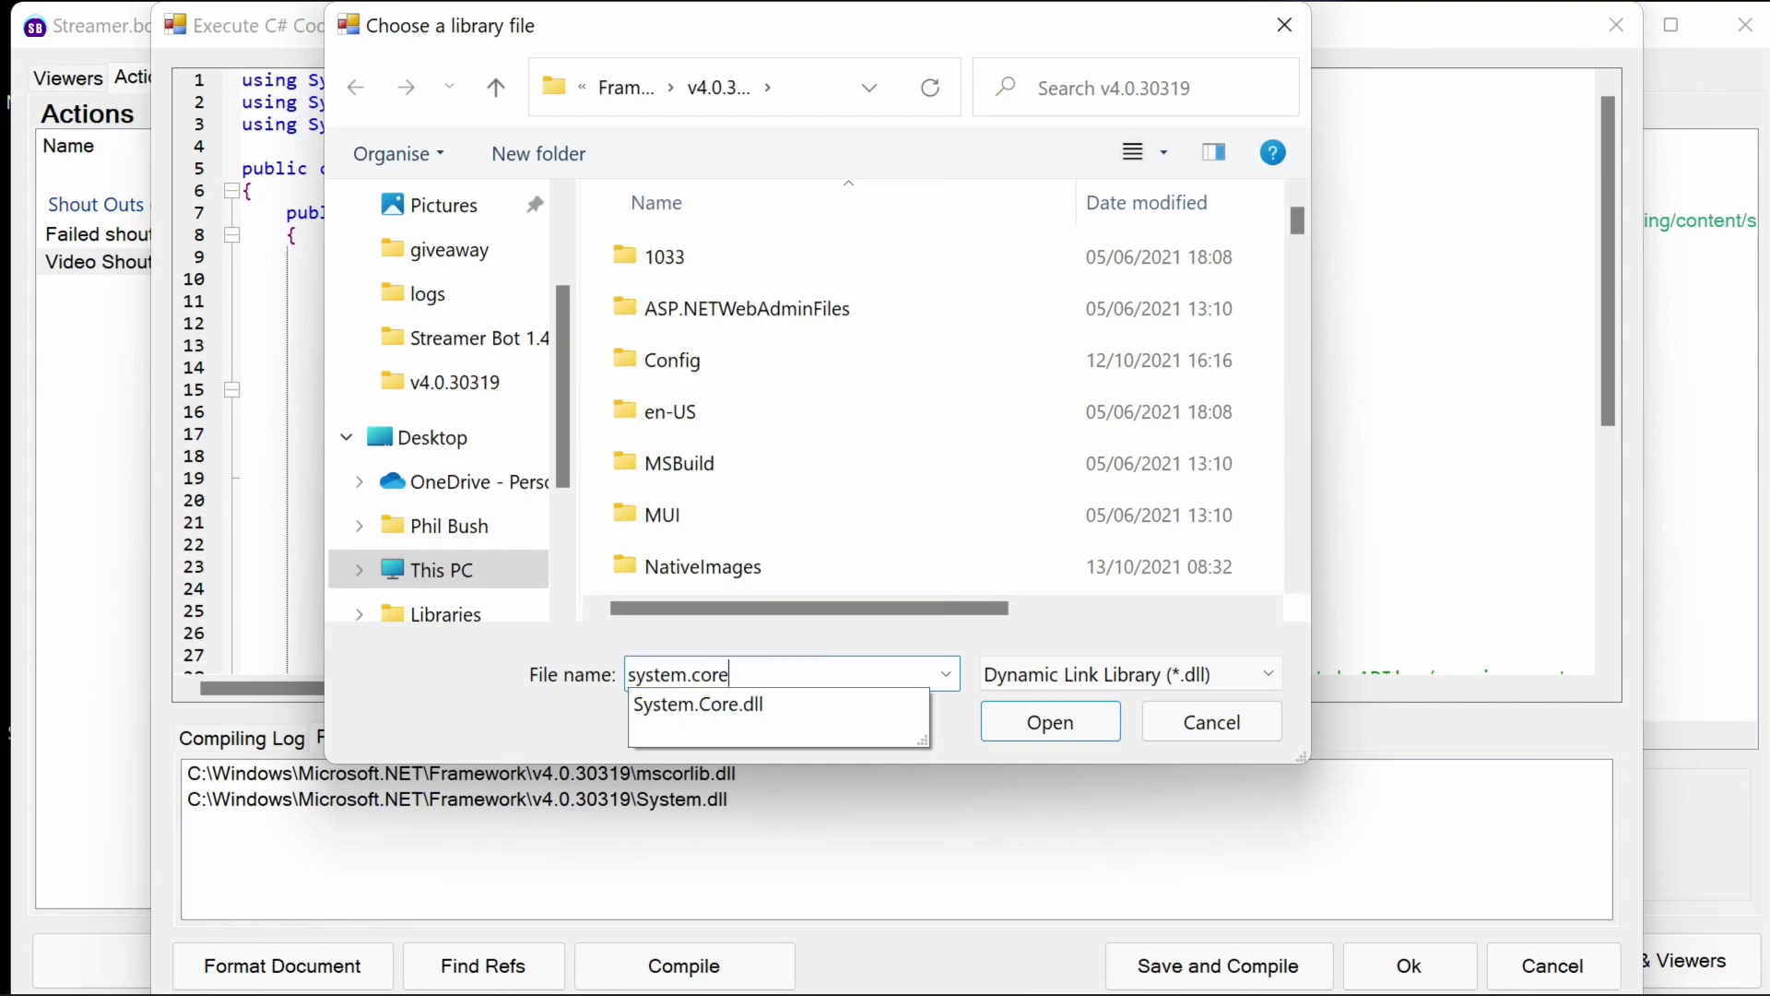
type(".dll")
key("Return")
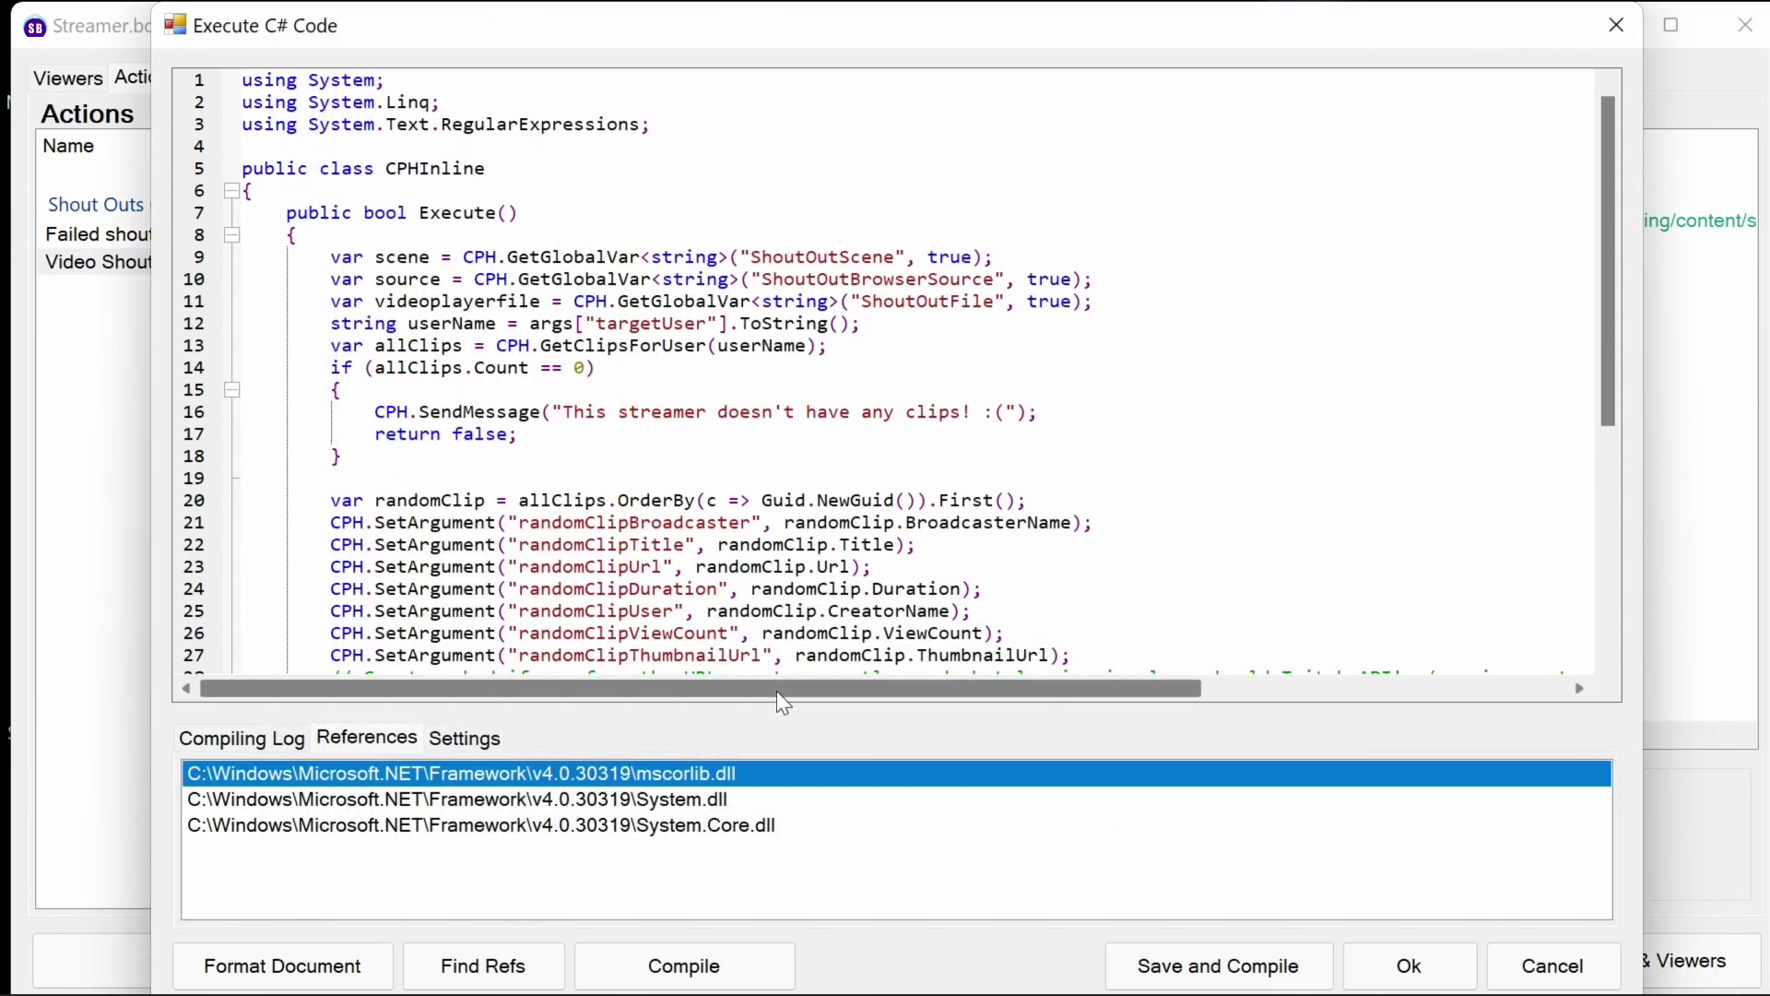
Step: Recompile the code, check the log for success, then Save and Compile
left_click(698, 966)
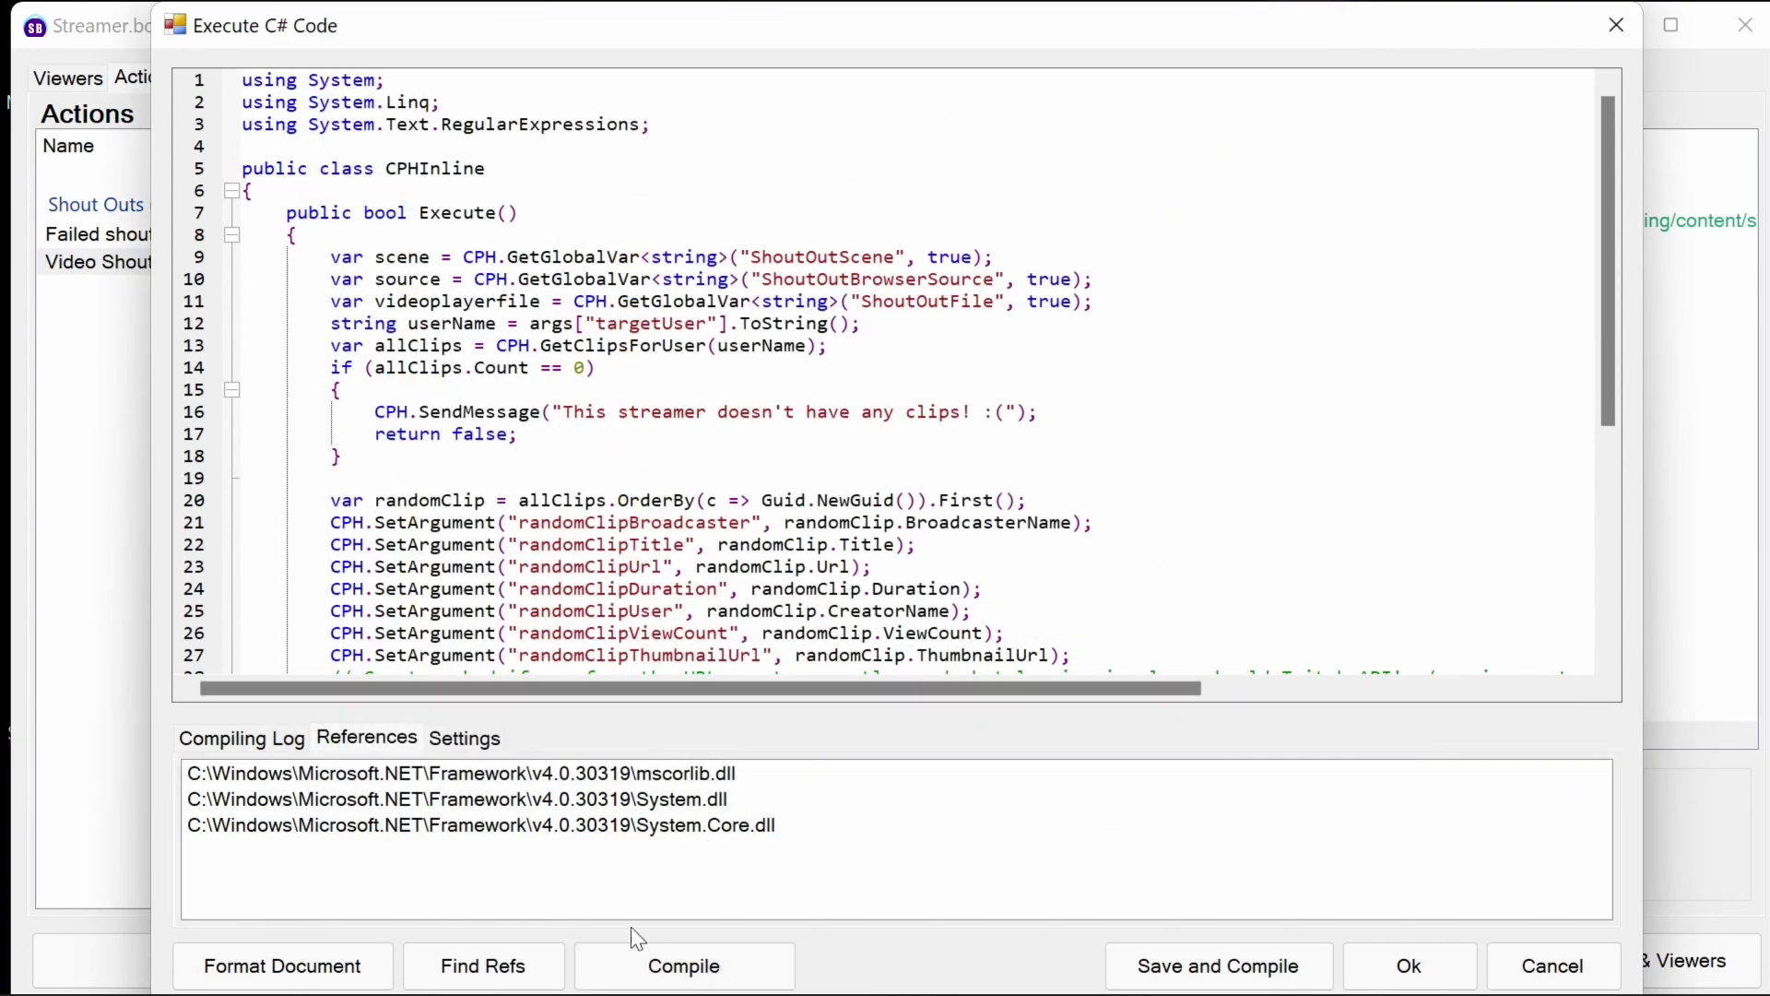
left_click(251, 749)
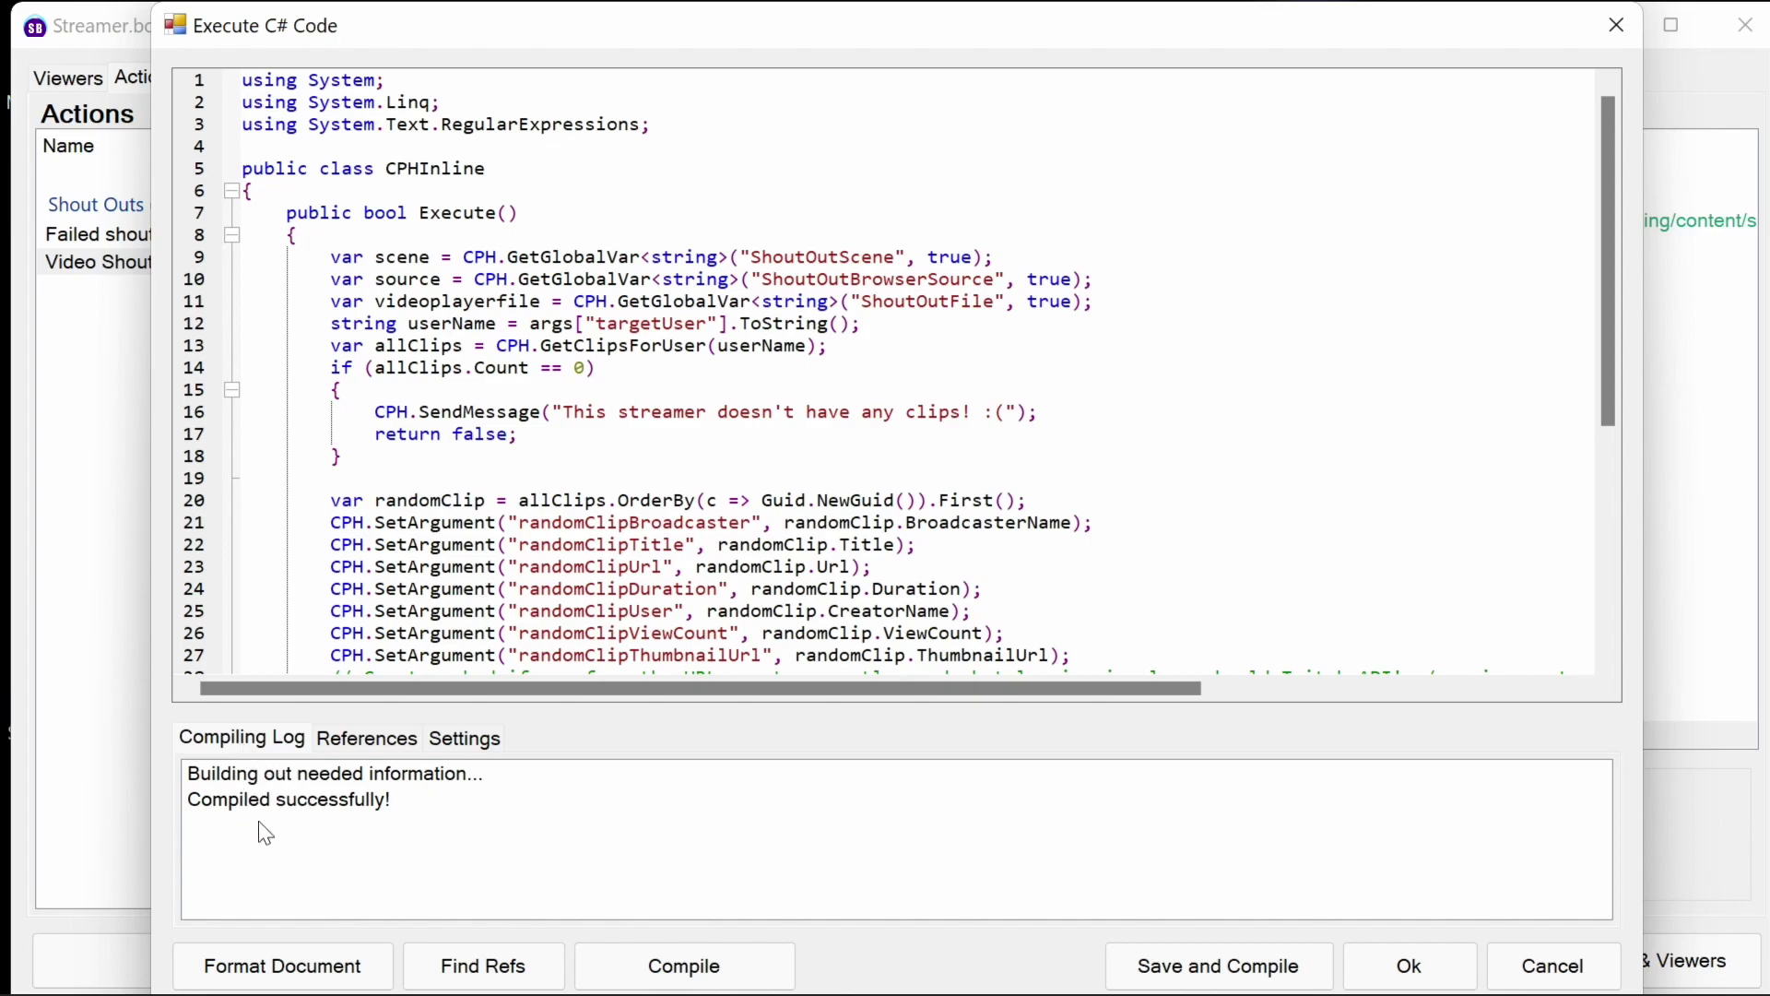
left_click(1169, 975)
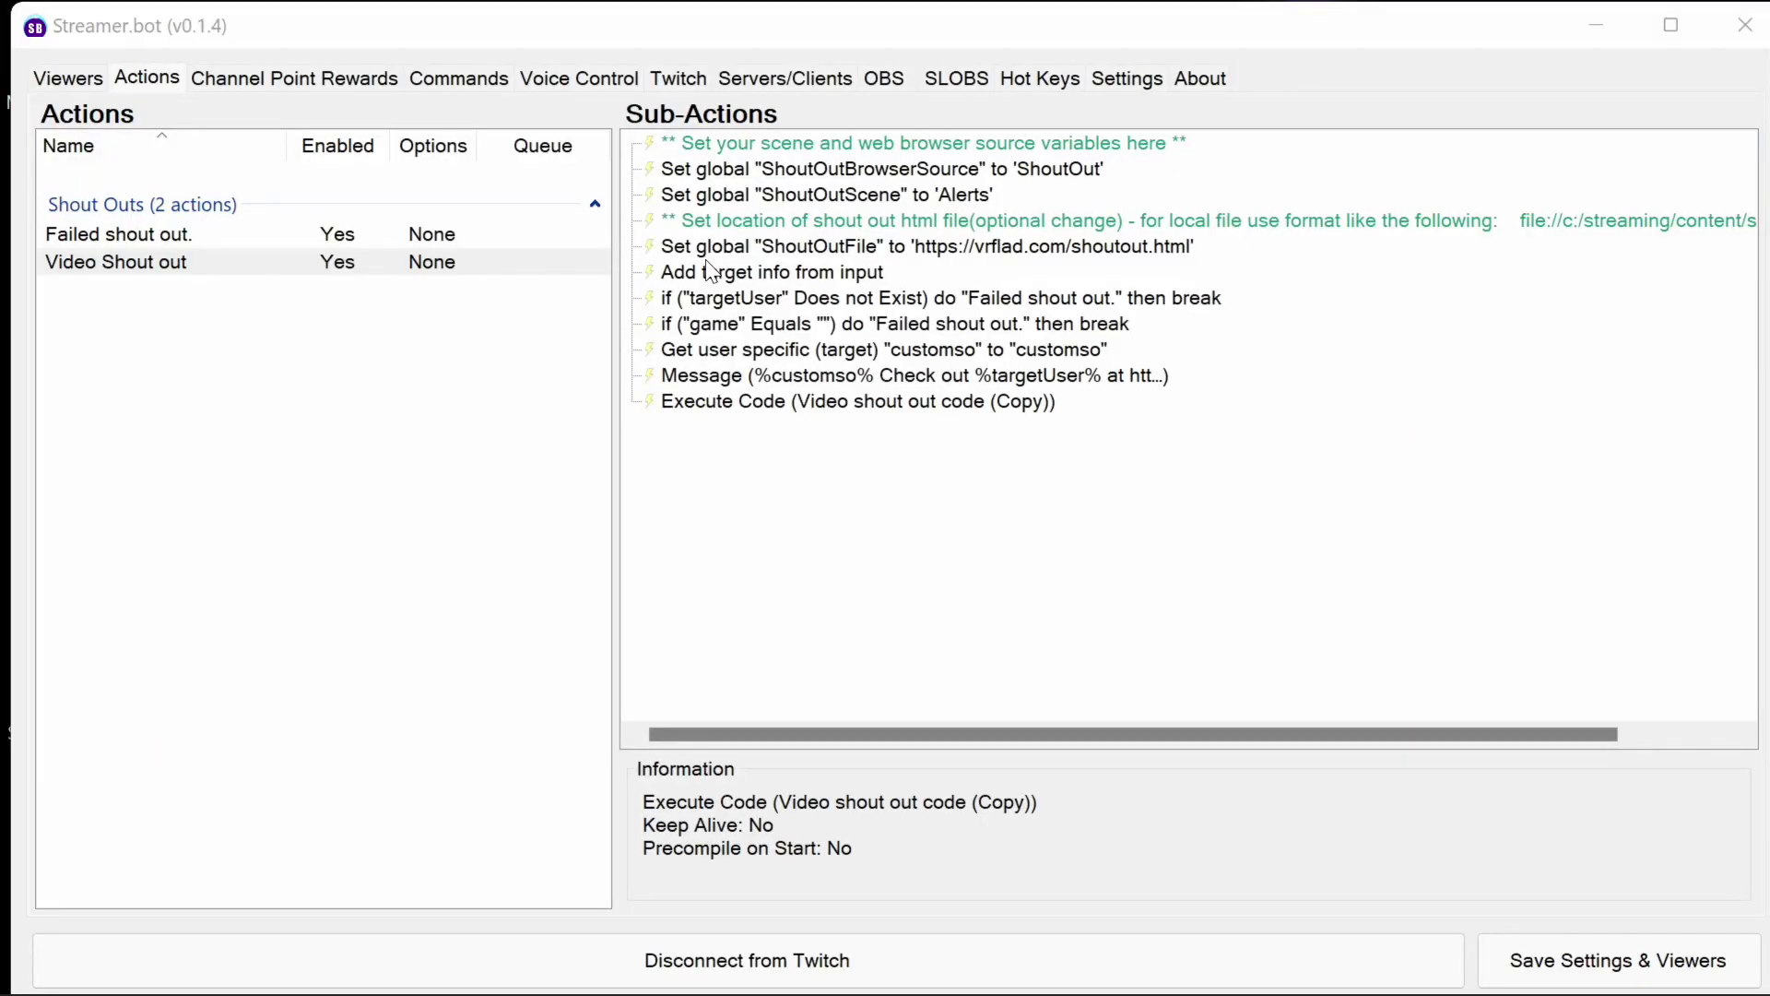
Step: Add a !vso command that runs Video Shout out and allows Moderators
left_click(459, 74)
right_click(419, 182)
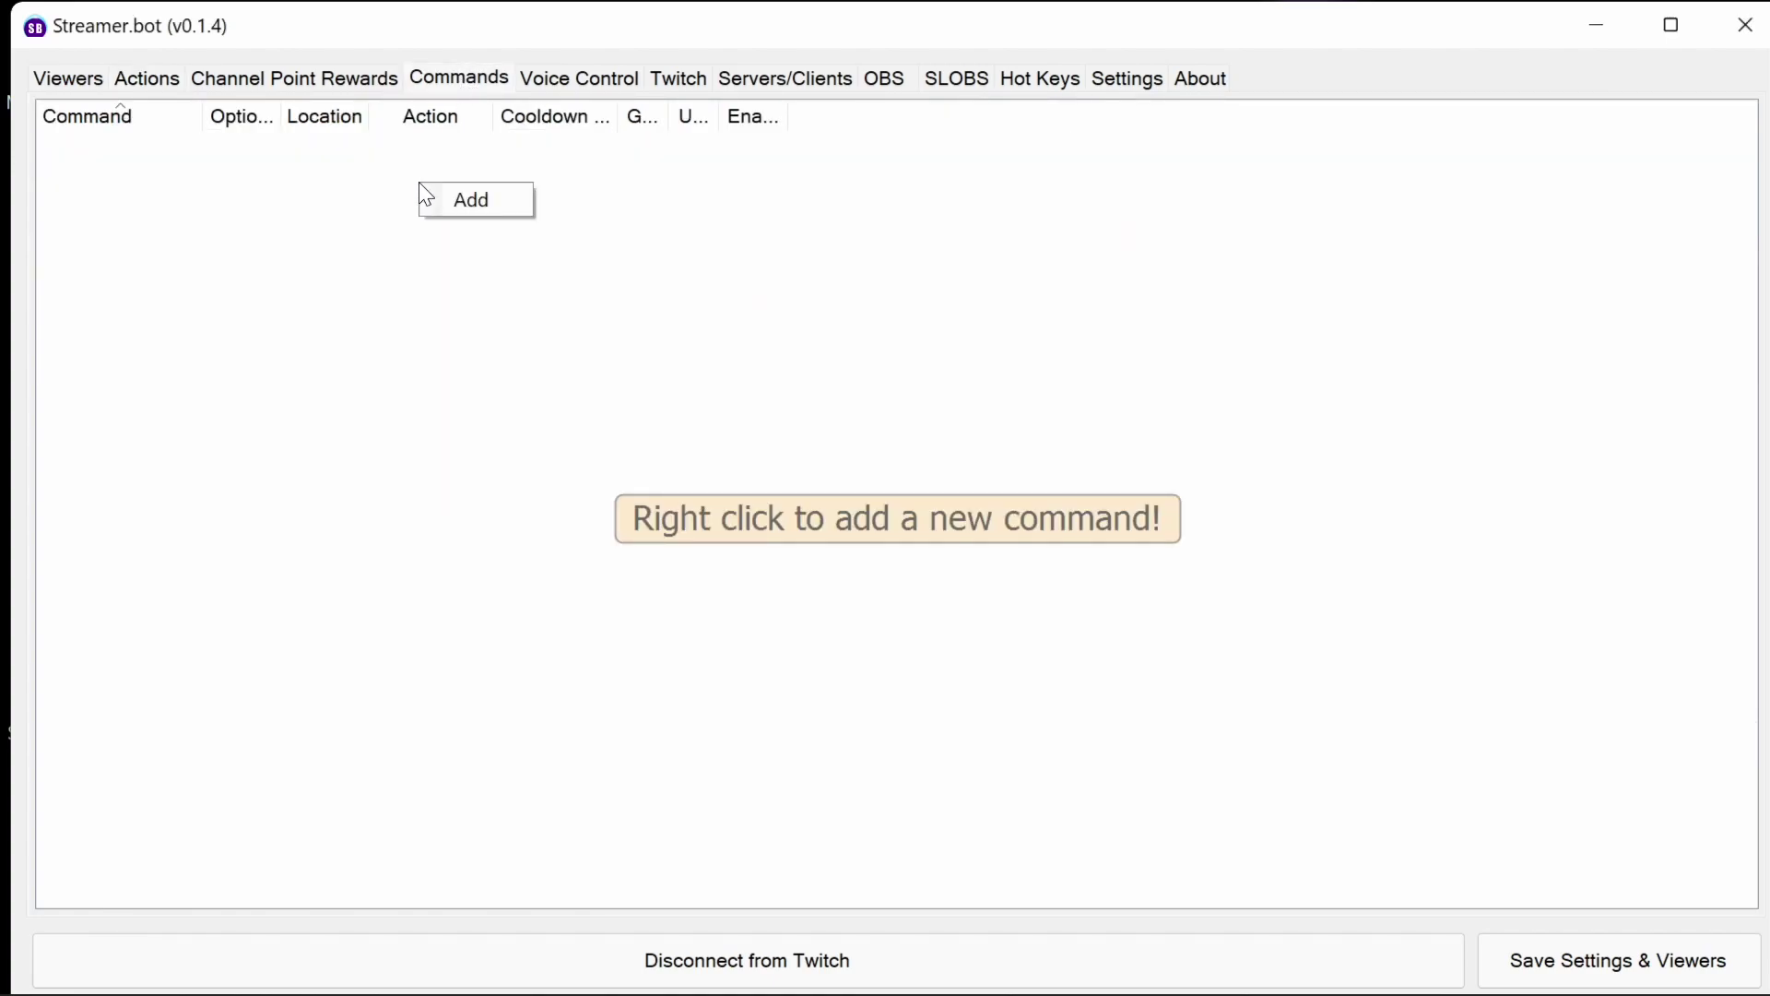
left_click(458, 201)
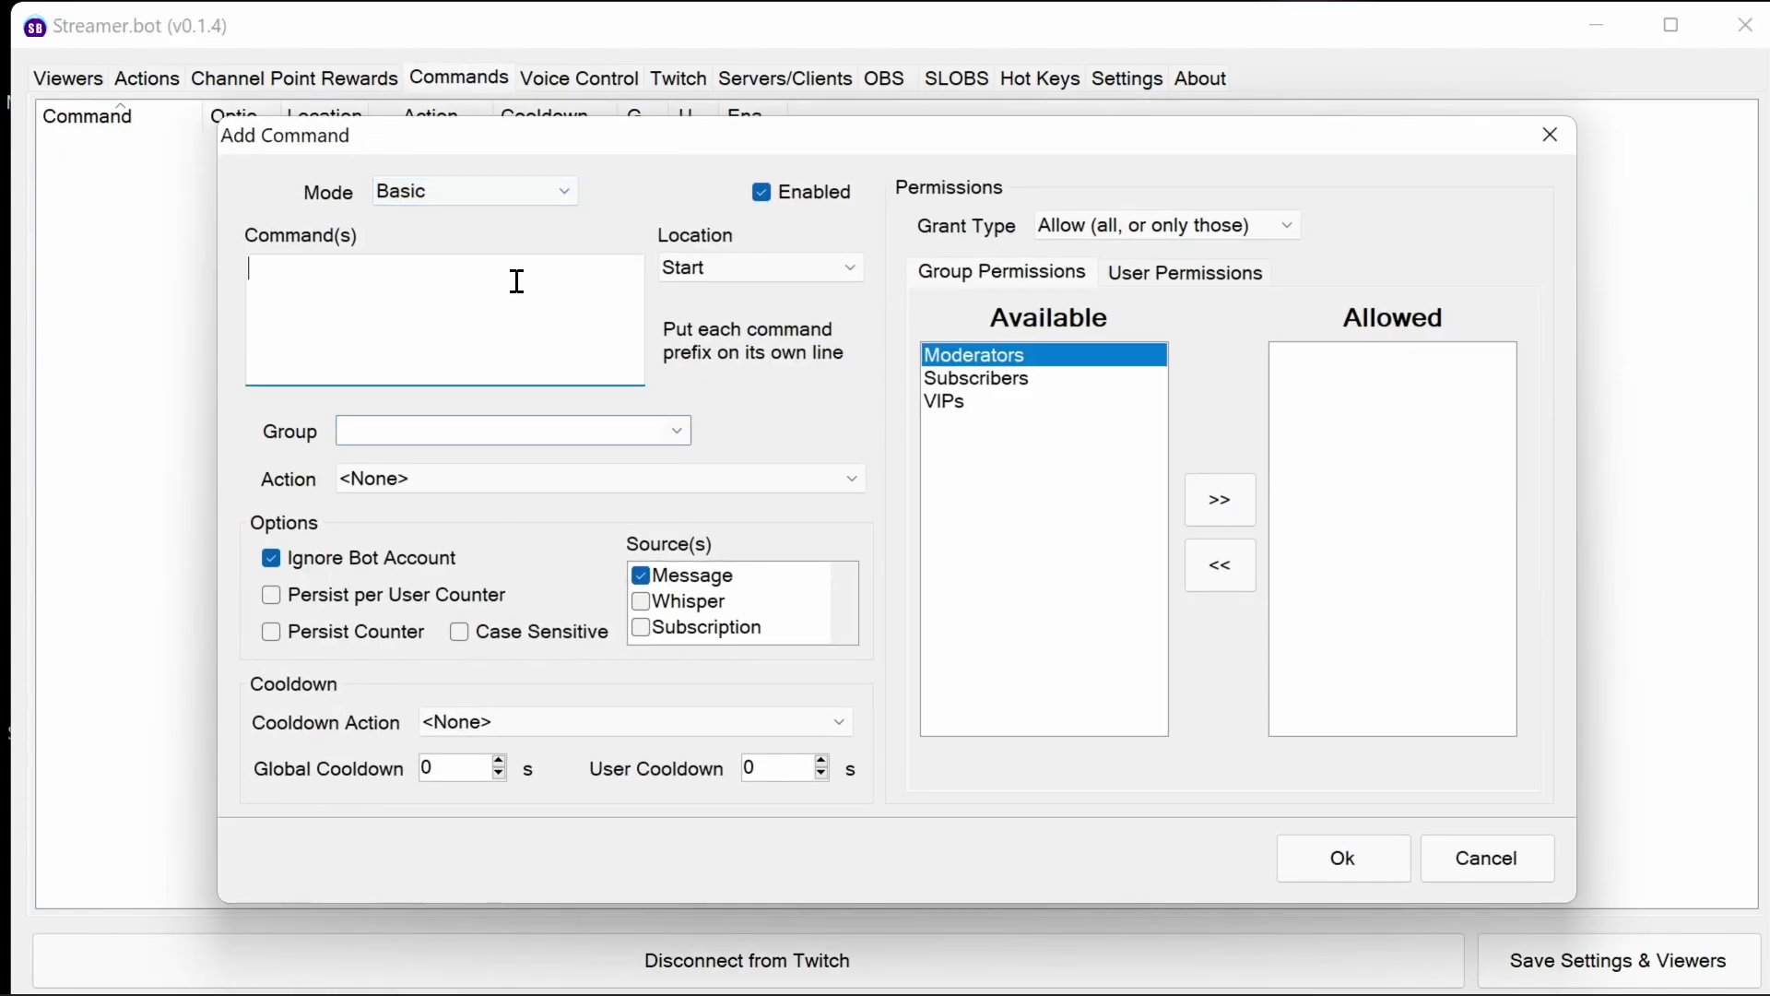
type("!so")
left_click(254, 268)
type("vso")
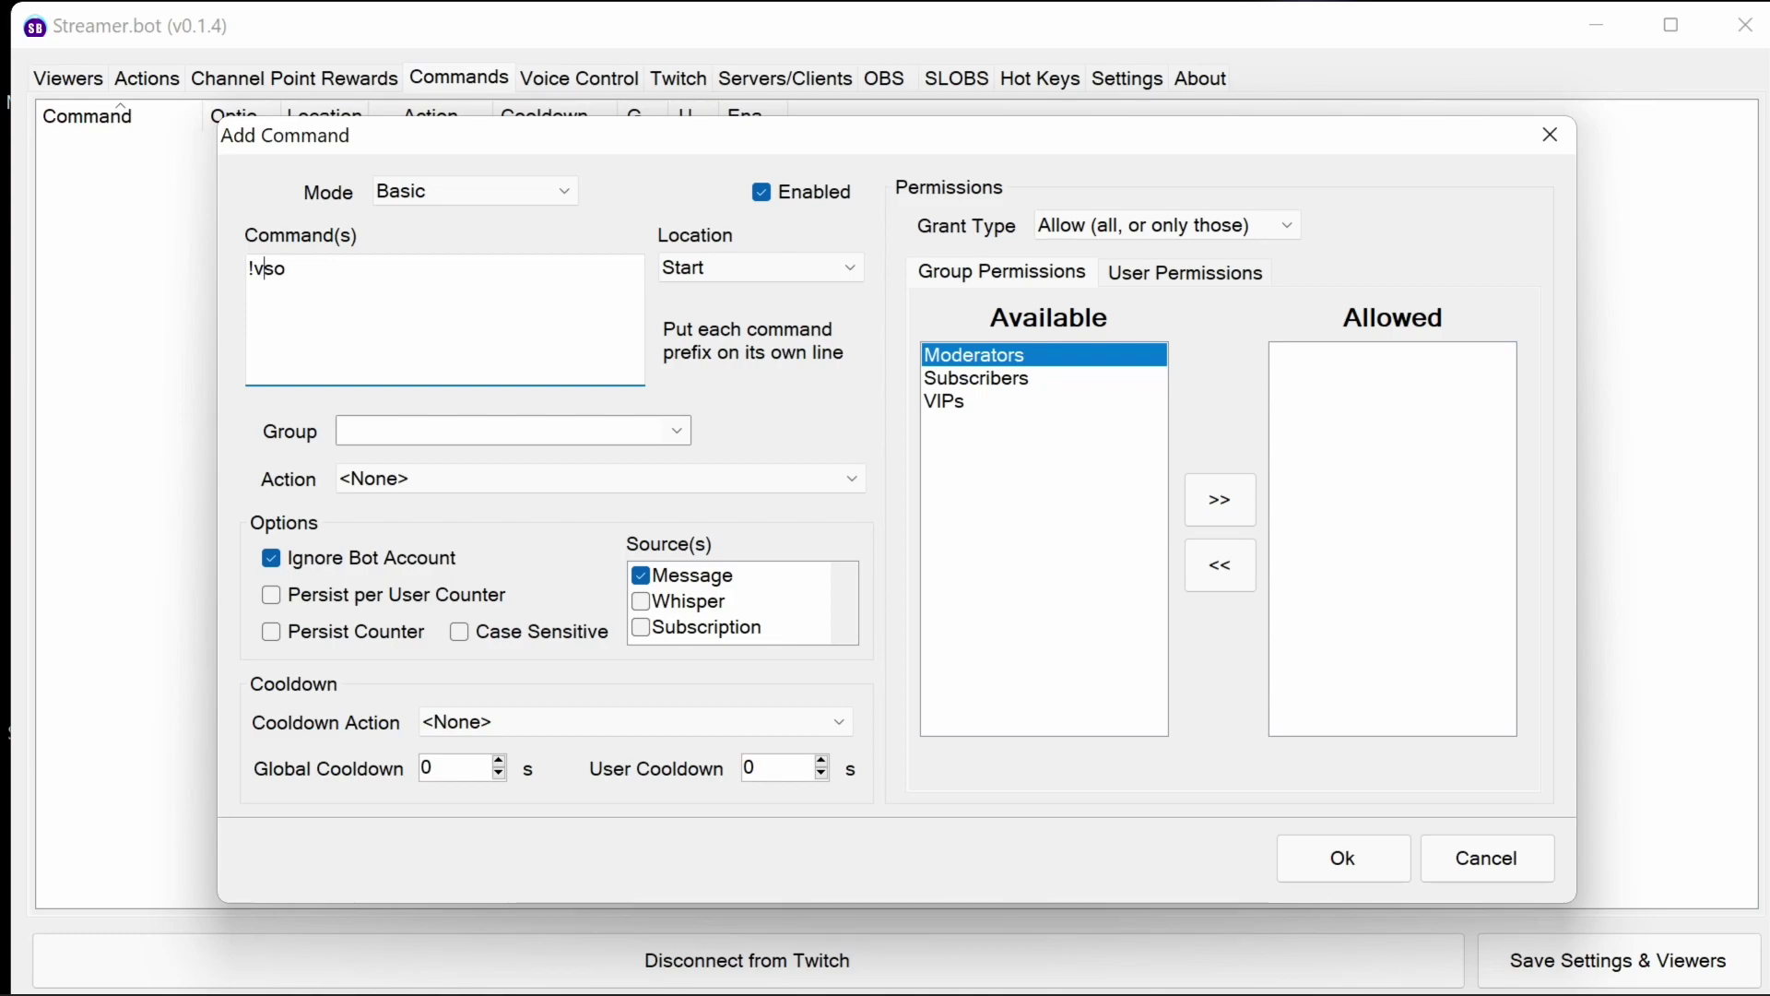
left_click(770, 487)
left_click(523, 551)
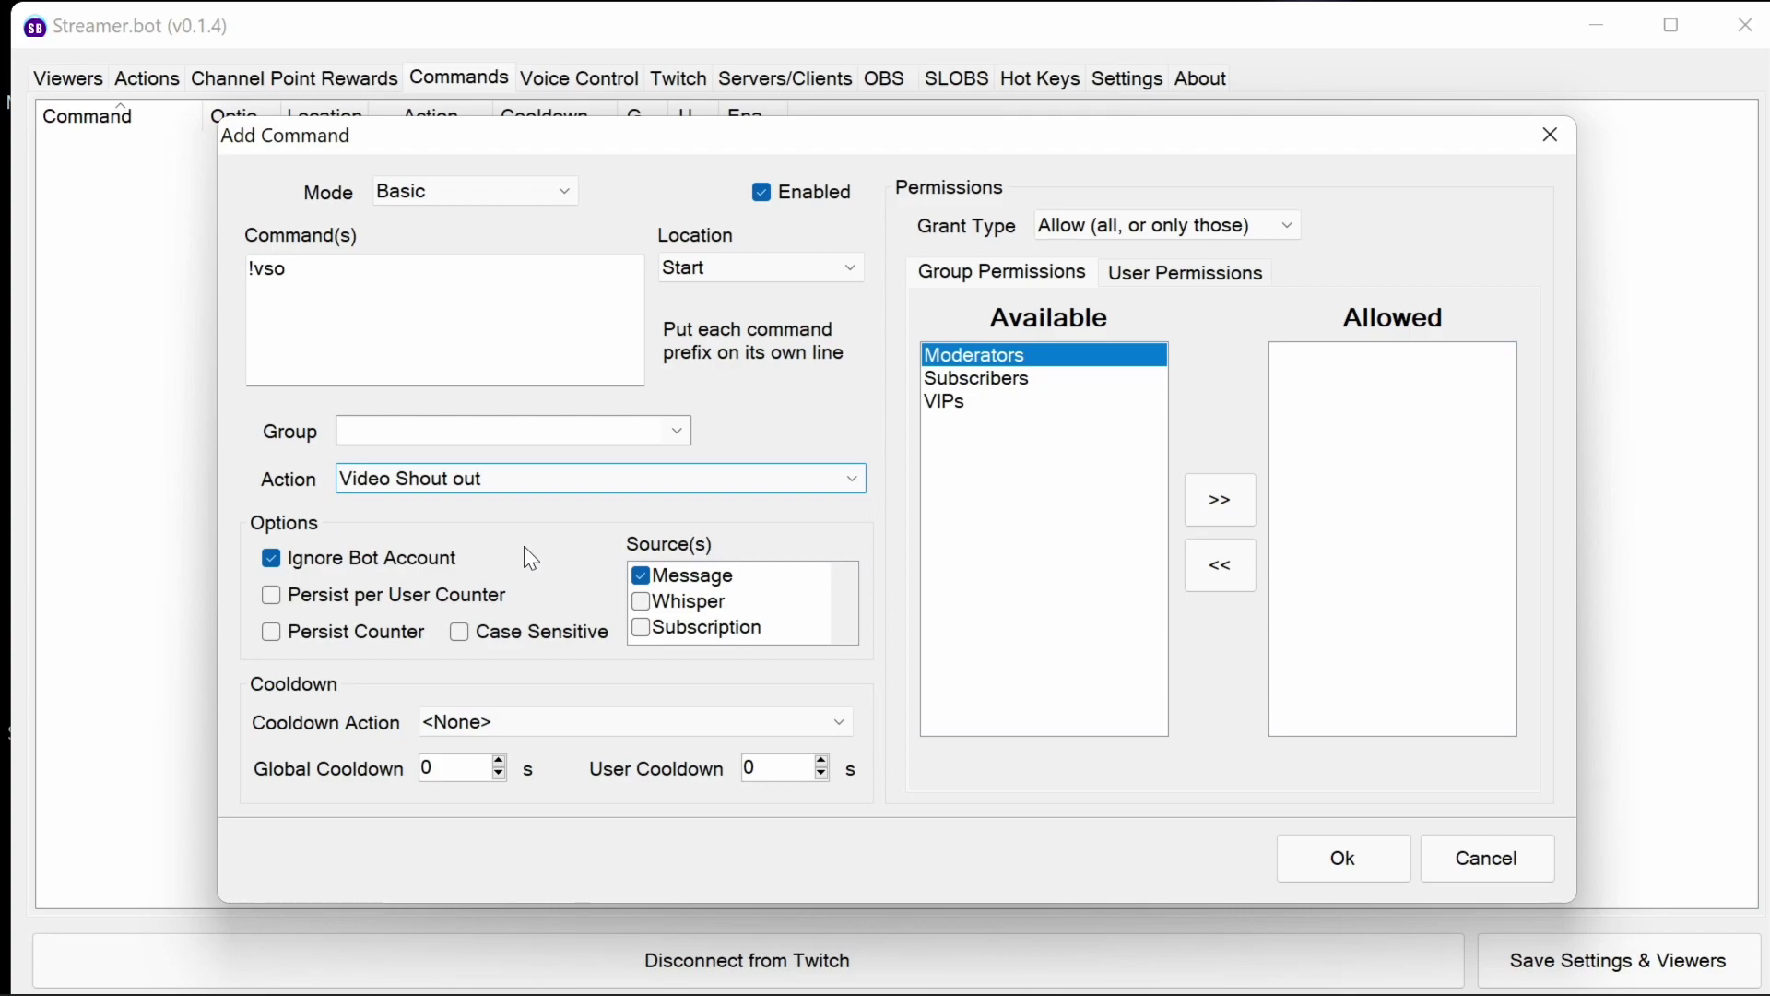
left_click(1219, 507)
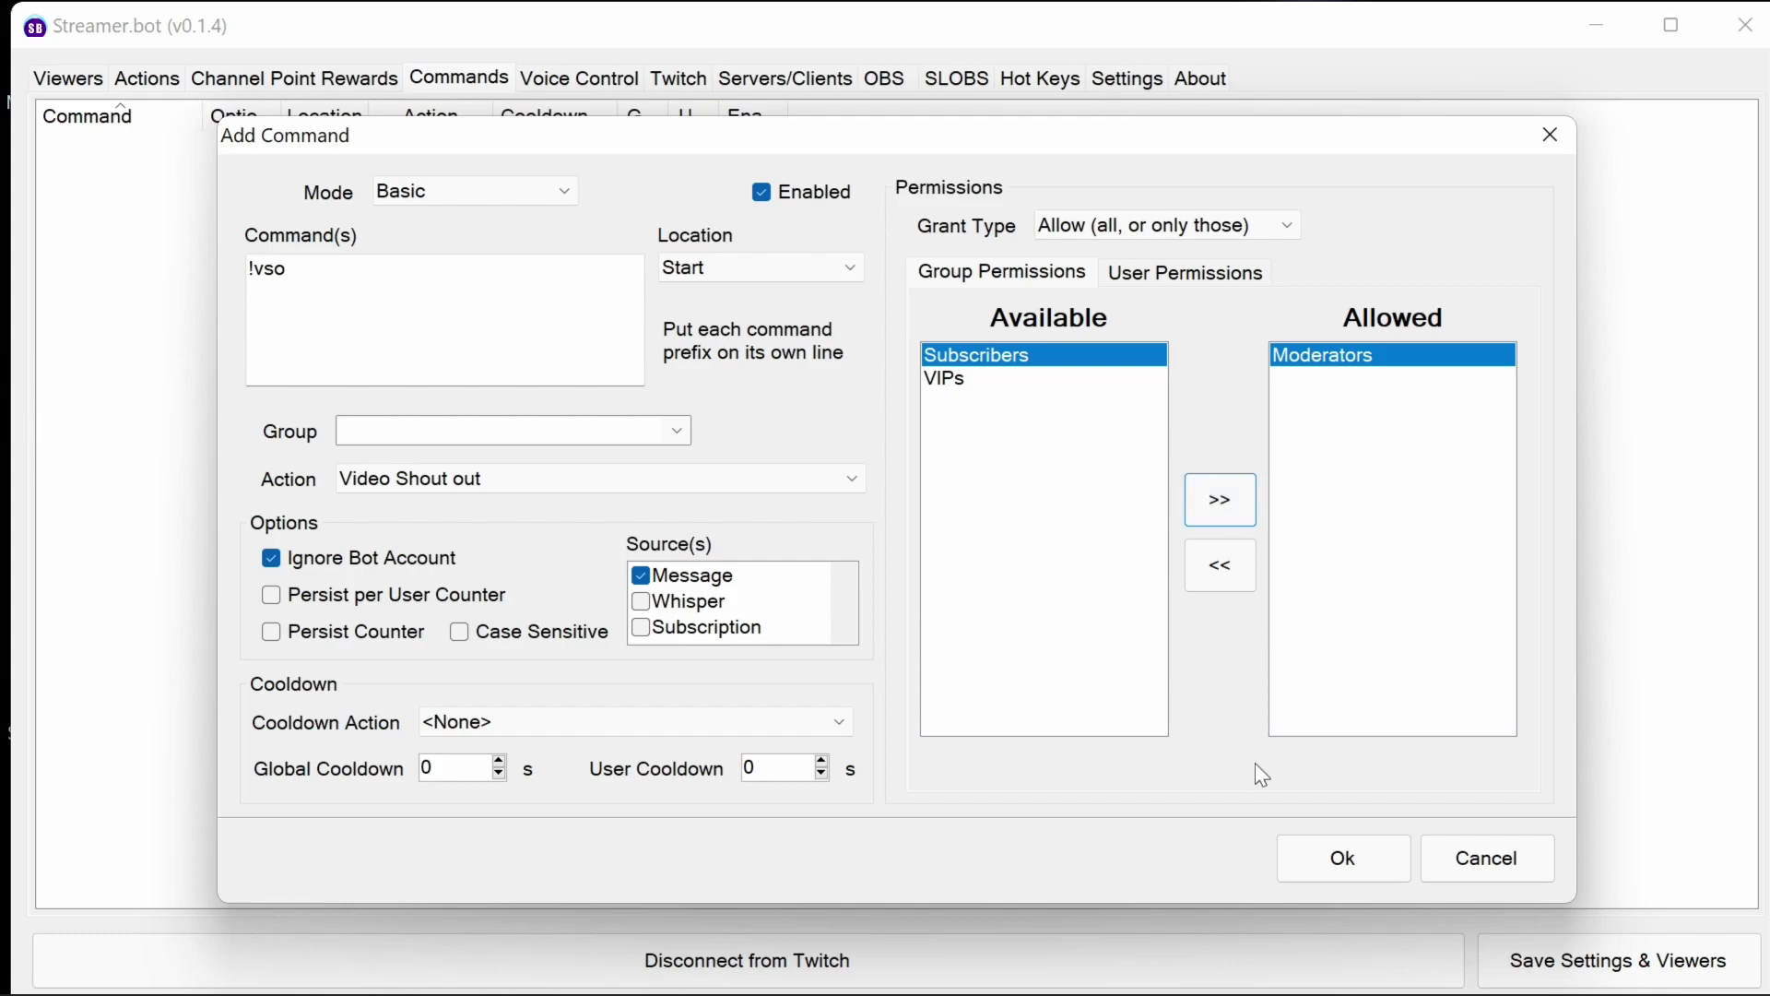
left_click(1335, 866)
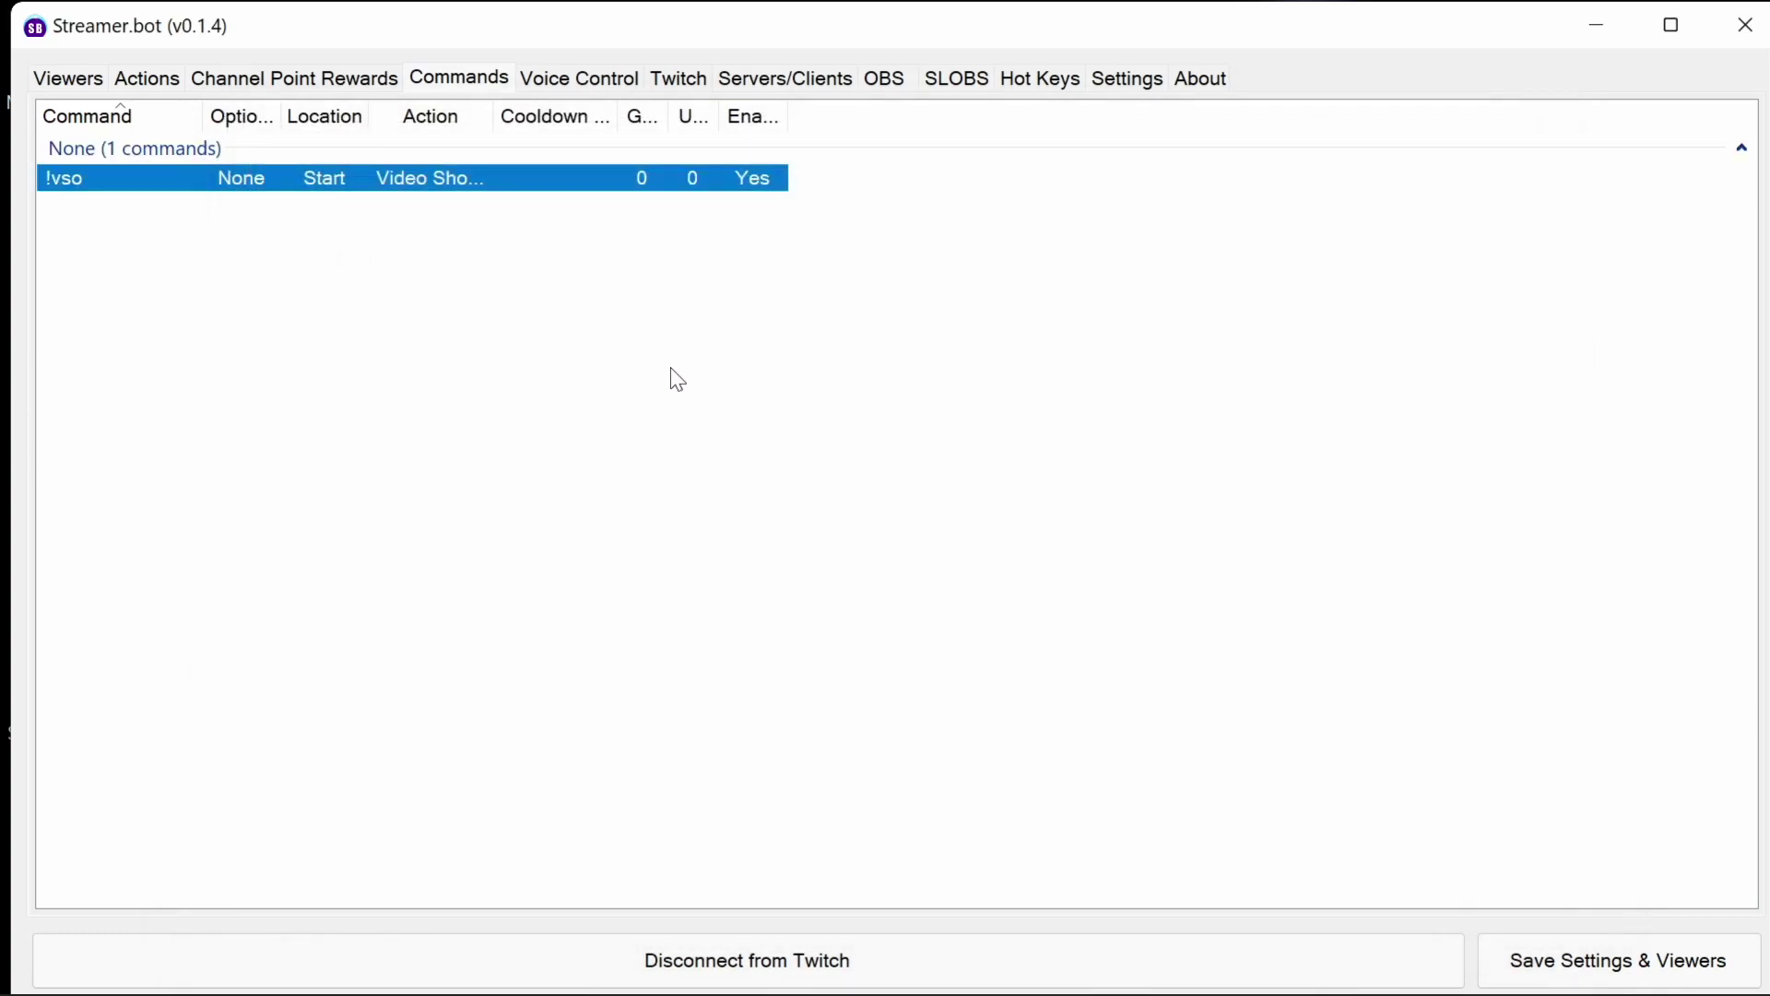
left_click(151, 73)
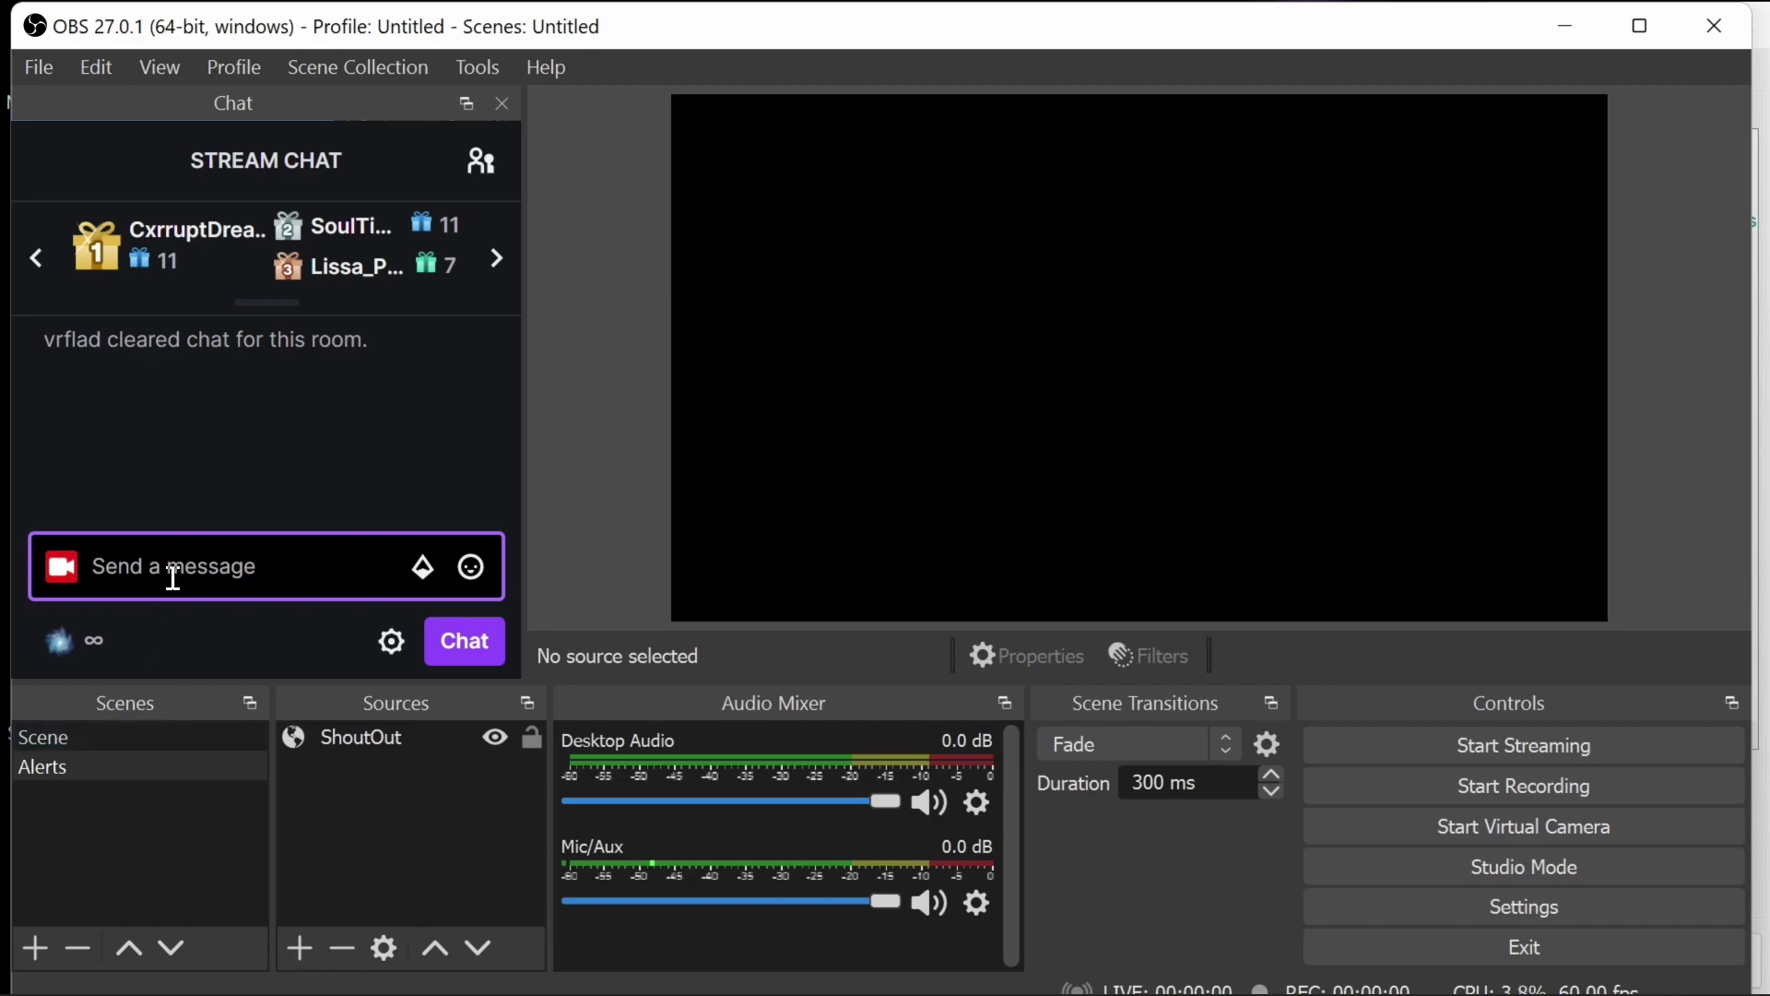
Step: Send !vso followed by a channel name in the stream chat to test the shout-out
type("!vso")
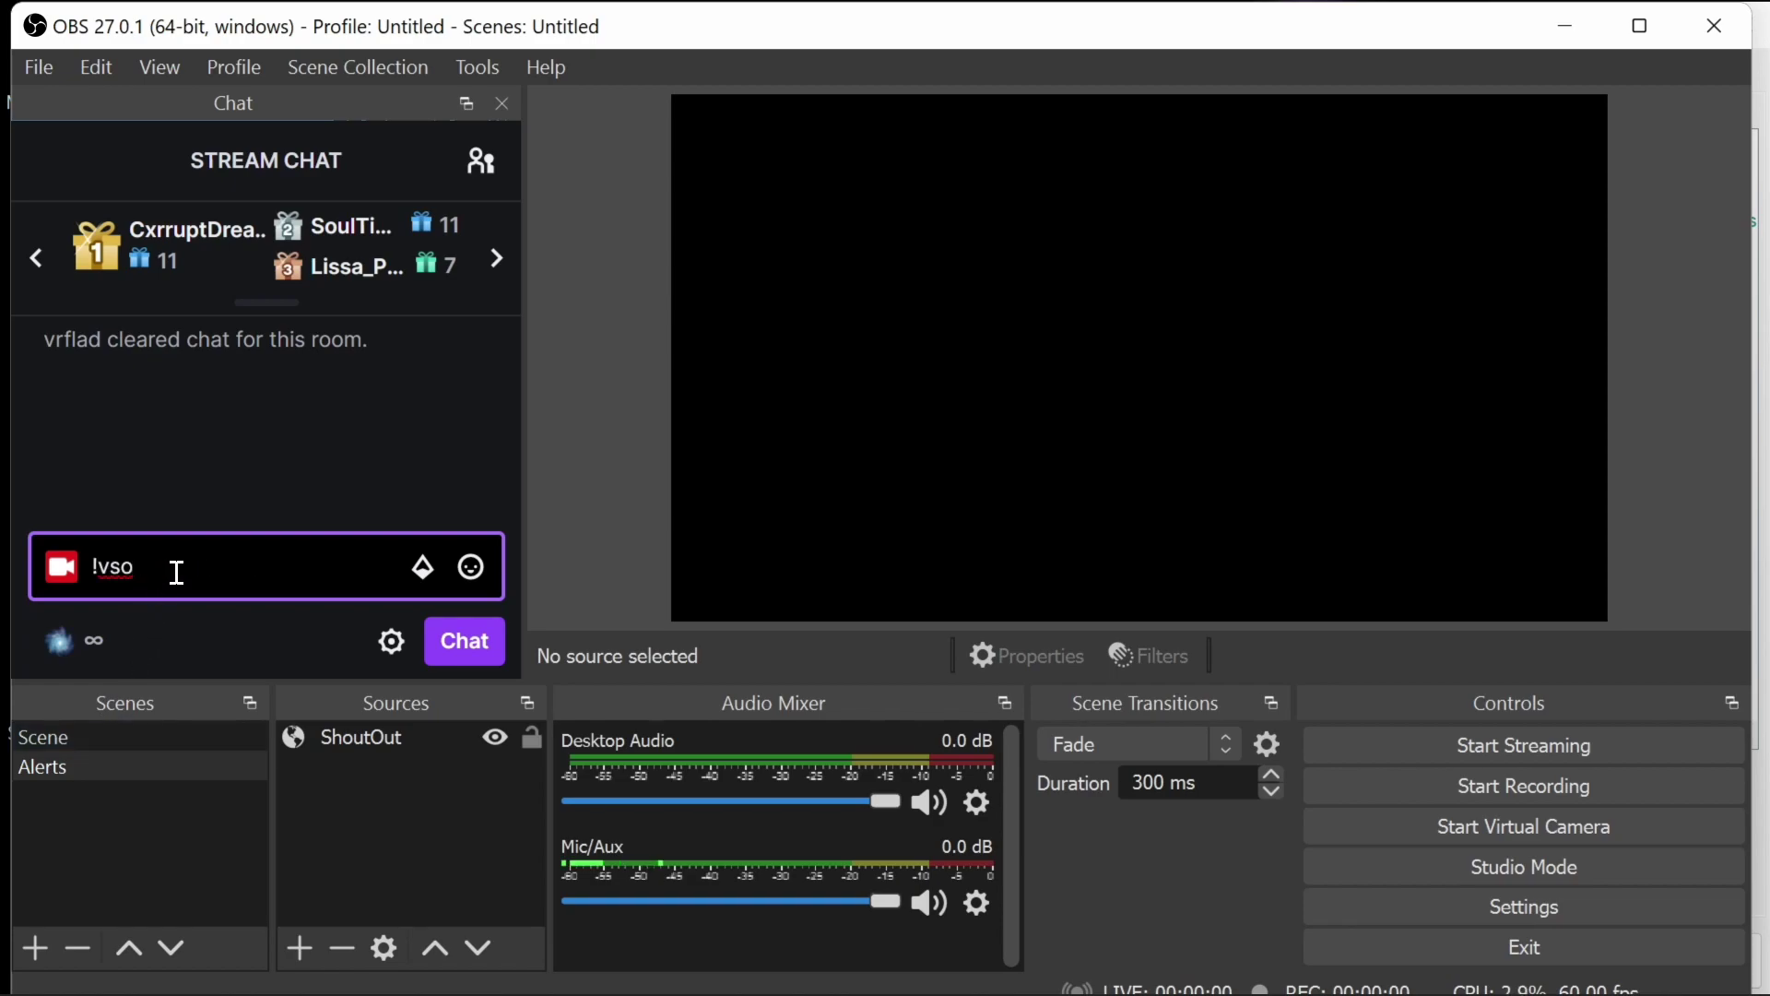
type("vrflad")
key("Return")
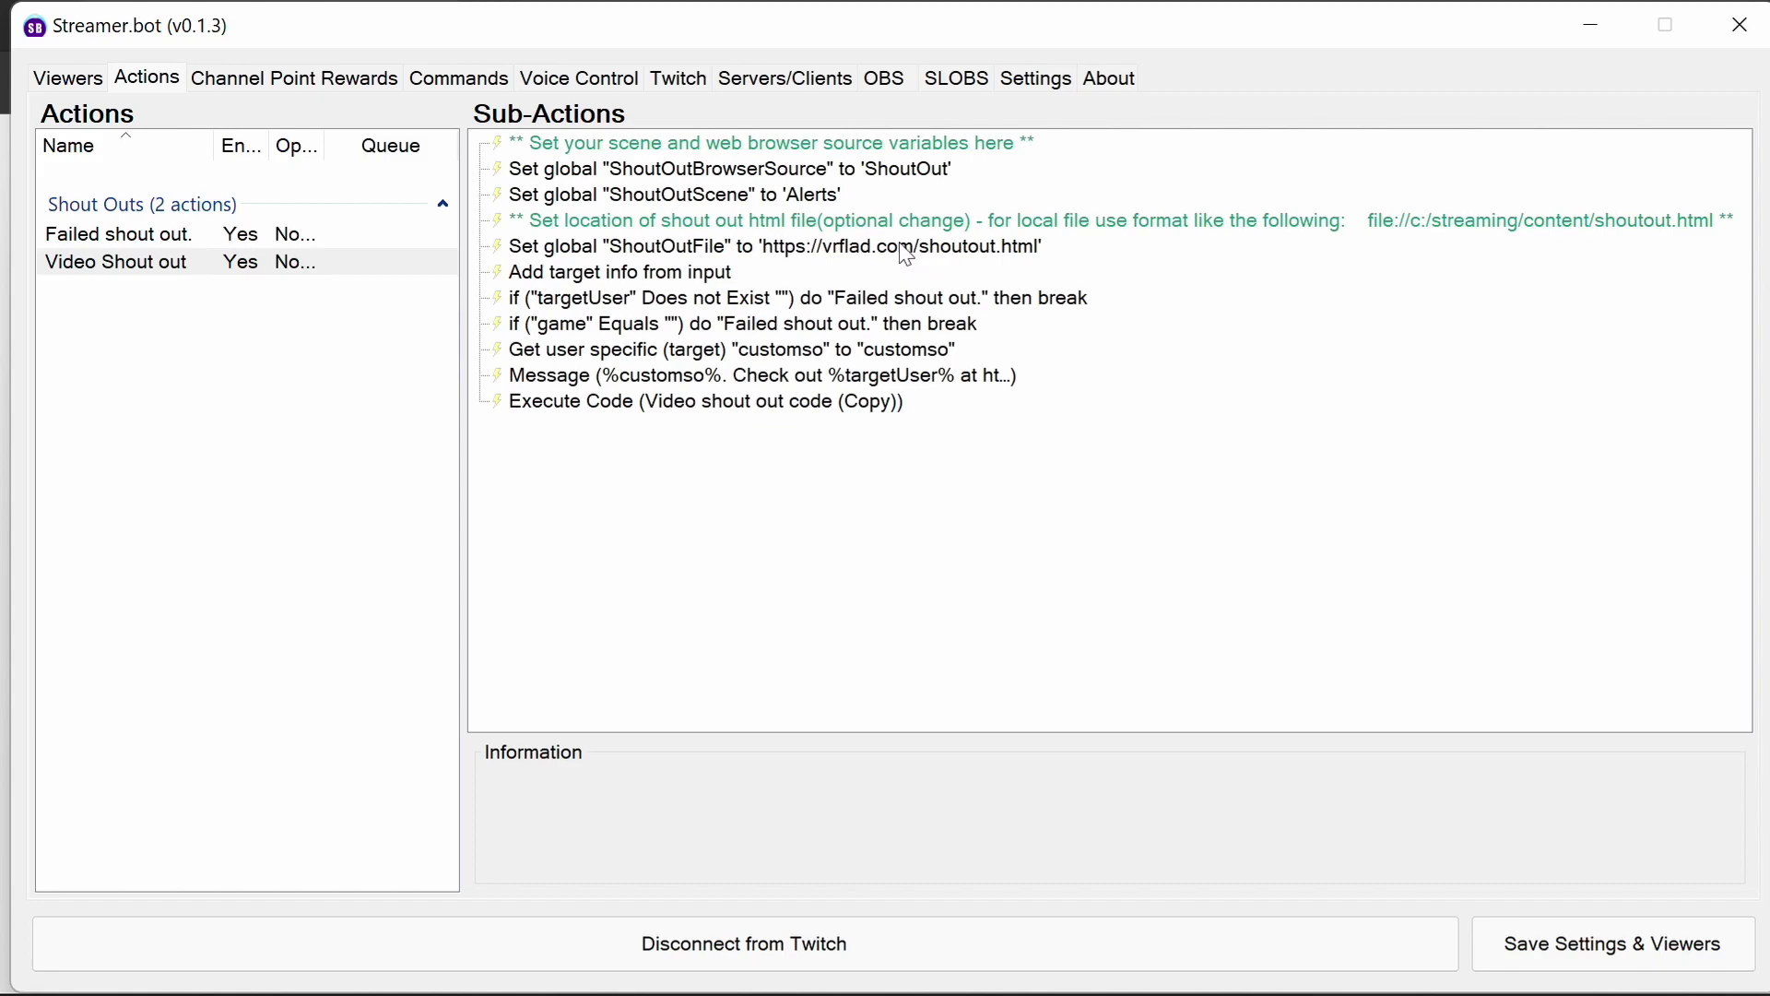
double_click(866, 247)
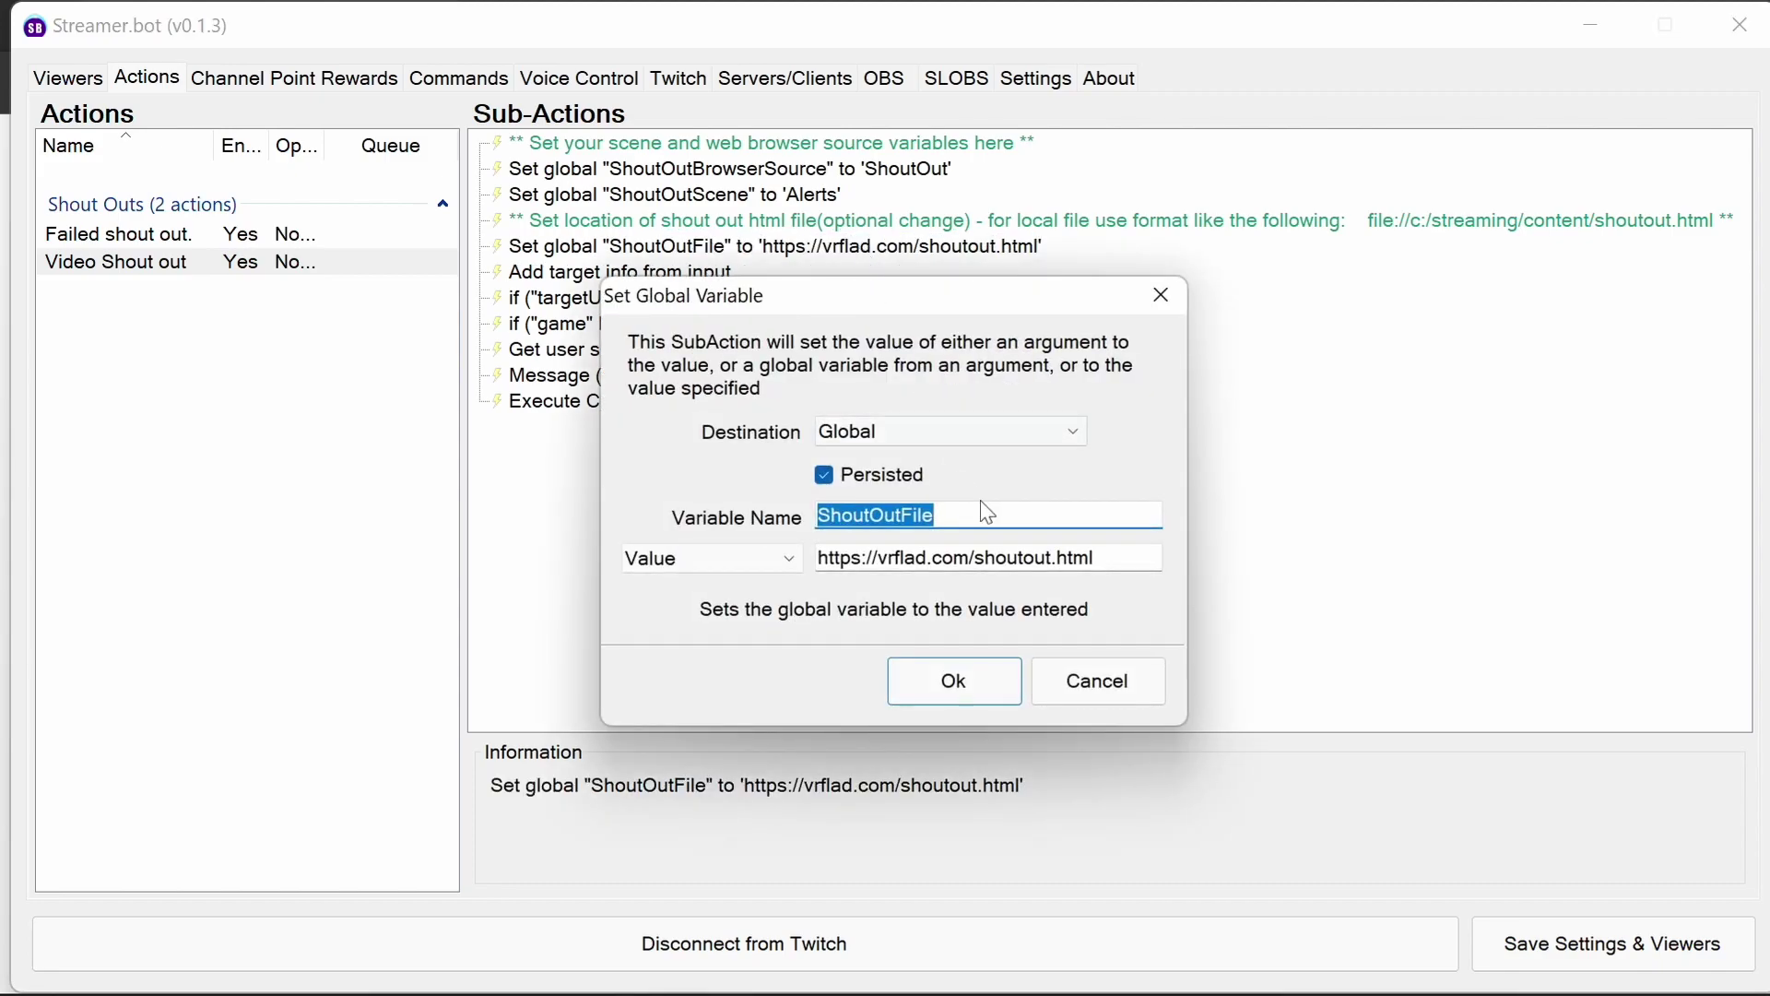
left_click_drag(1099, 558, 841, 565)
right_click(841, 564)
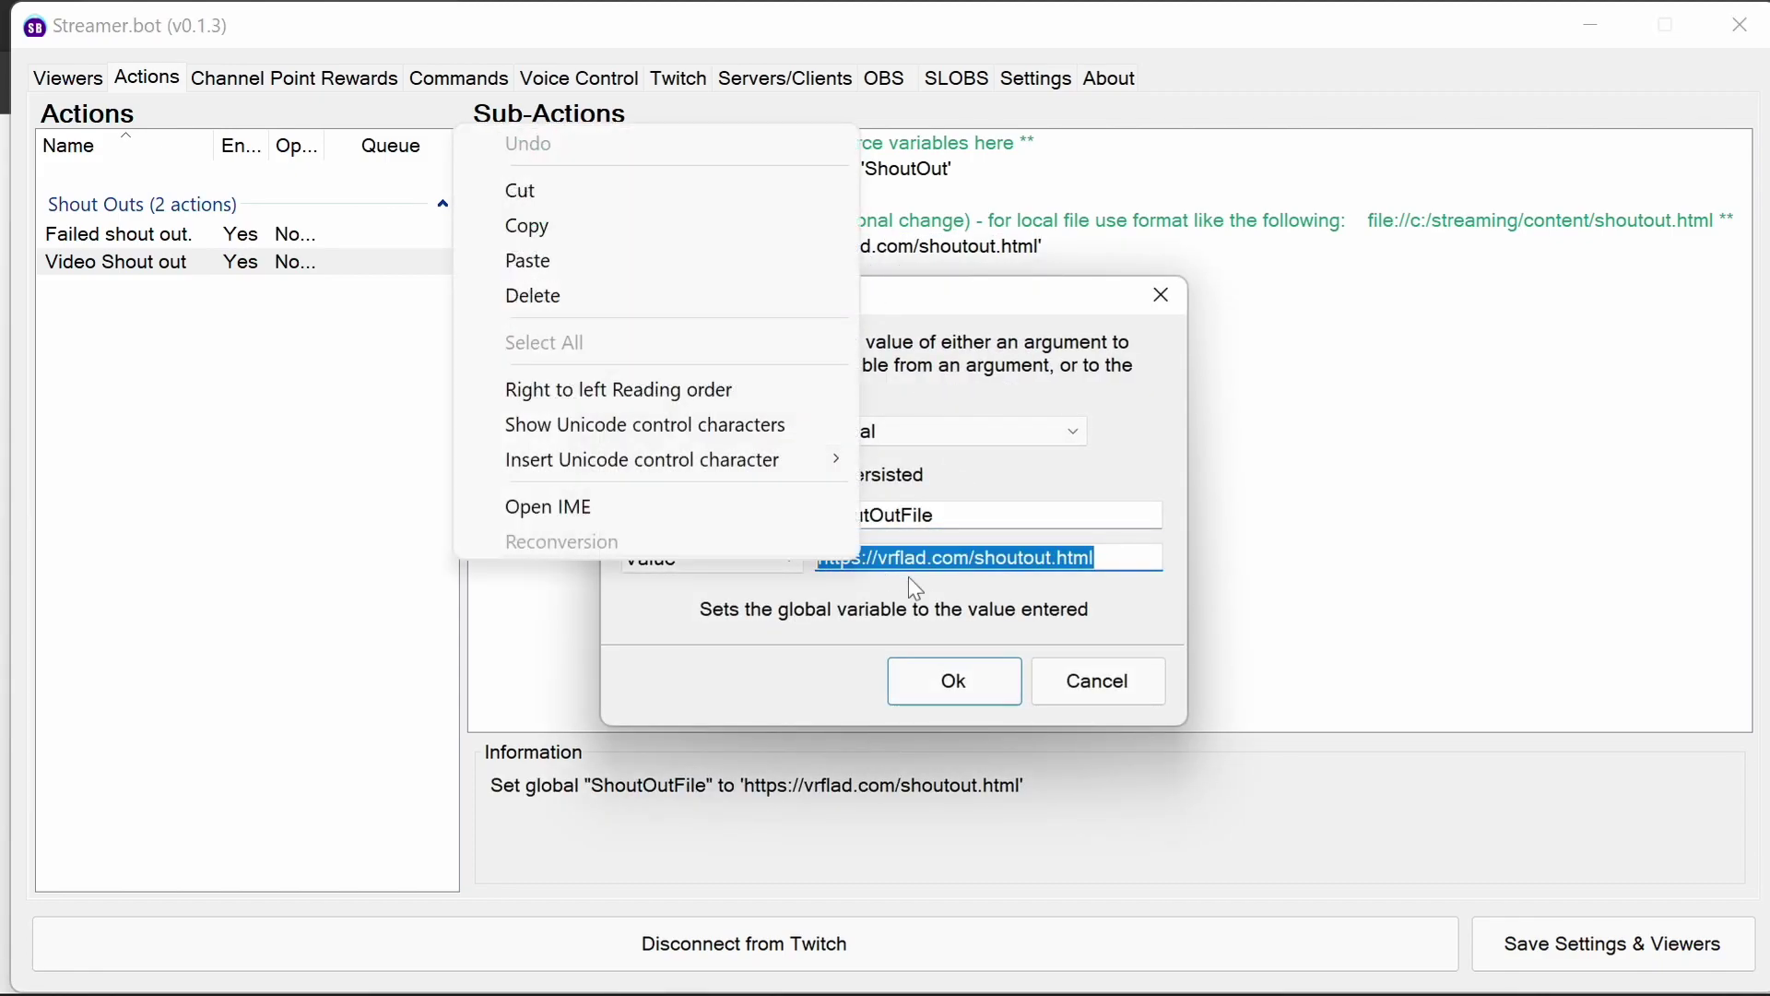
left_click(625, 237)
key("alt+Tab")
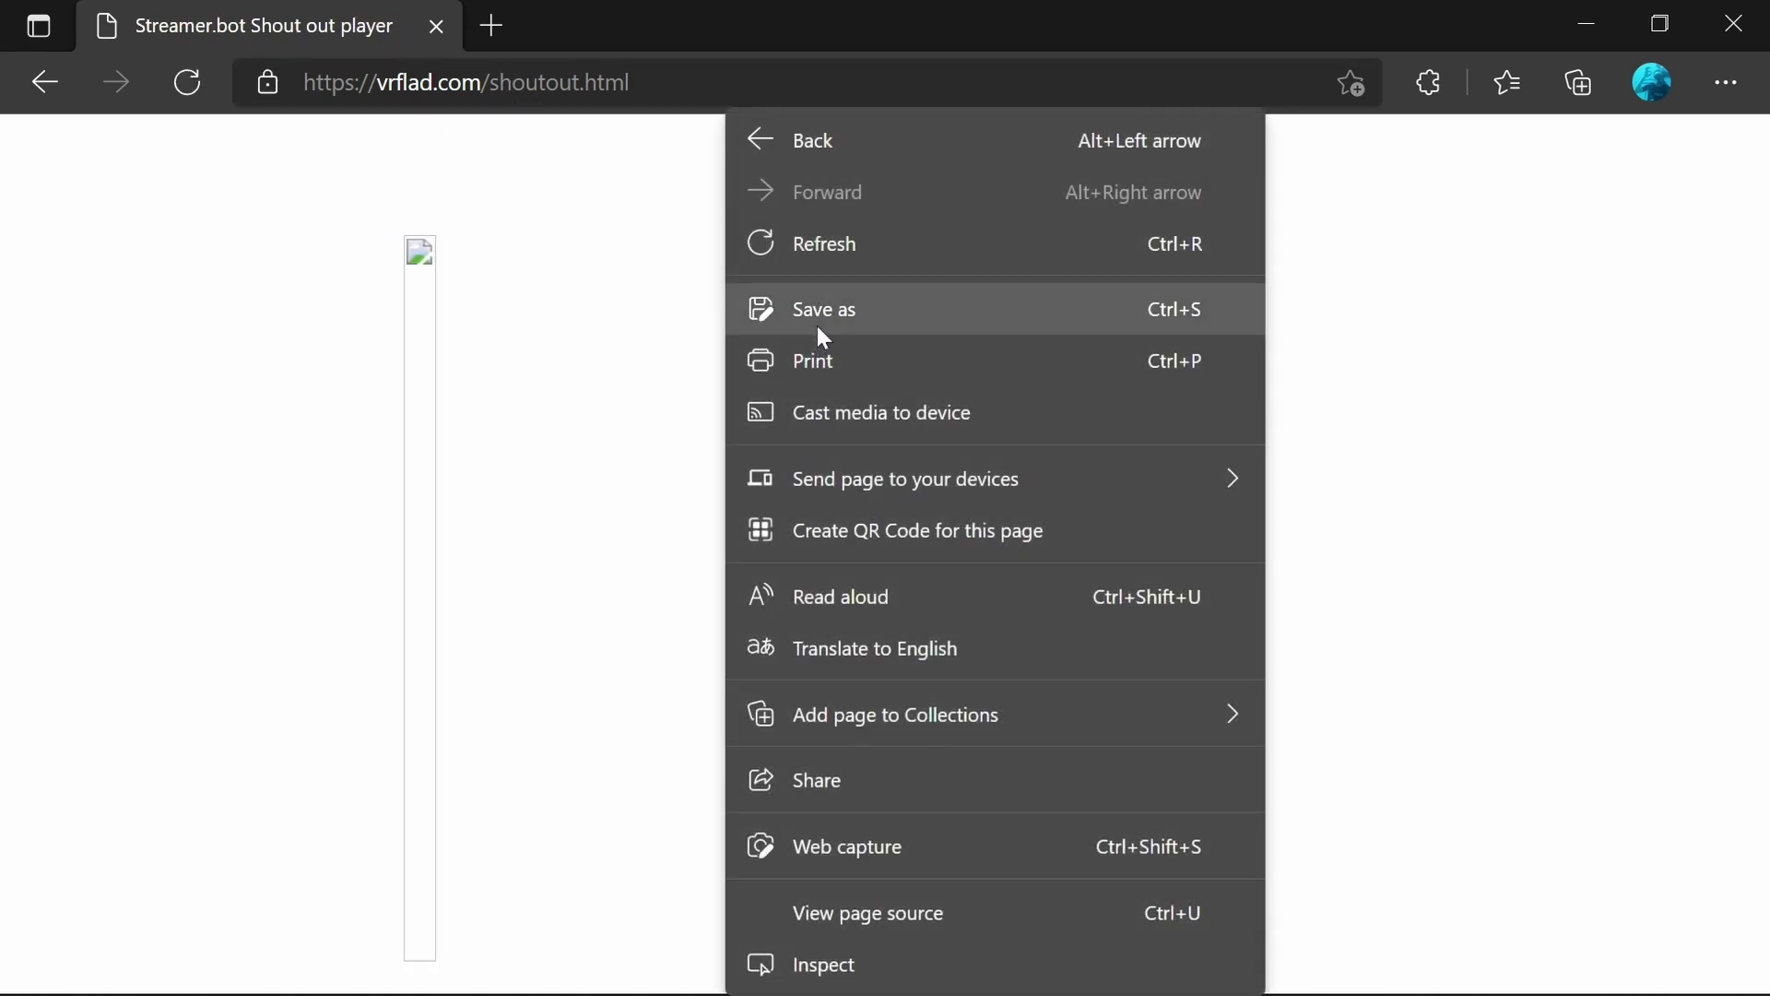
Step: Save the Shout out player page to C:/streamstuff and open the saved HTML file in Edge
left_click(817, 323)
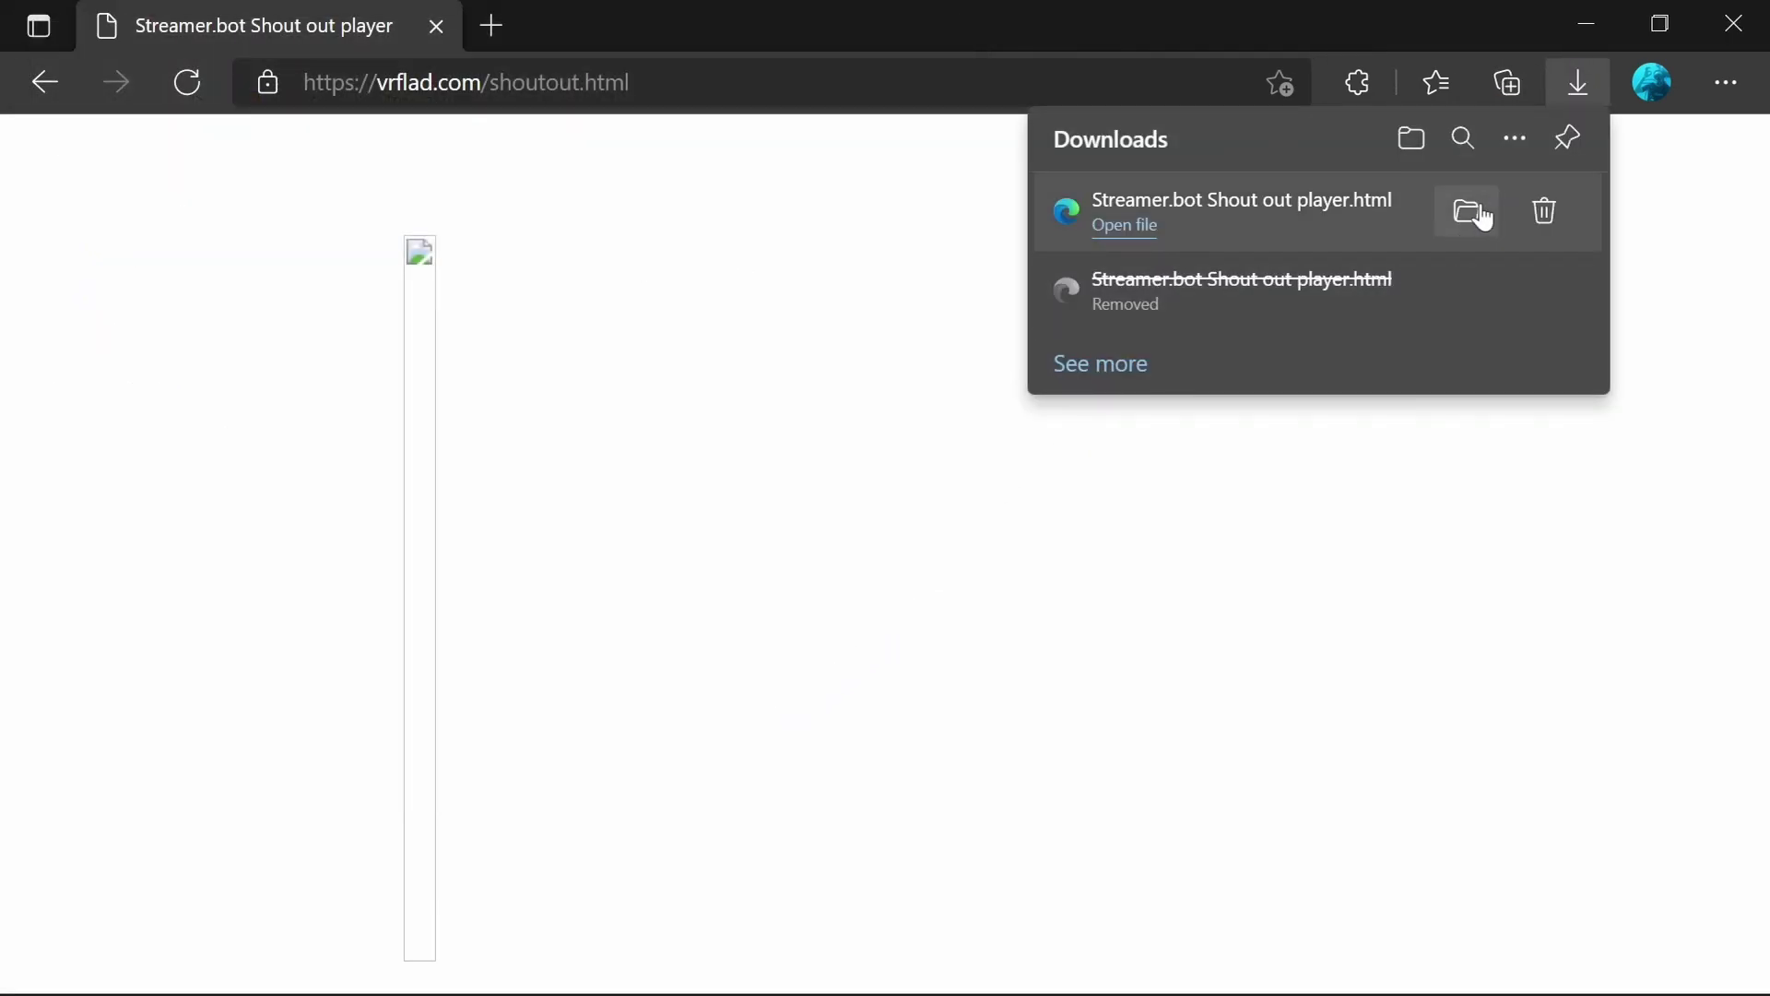
left_click(1468, 211)
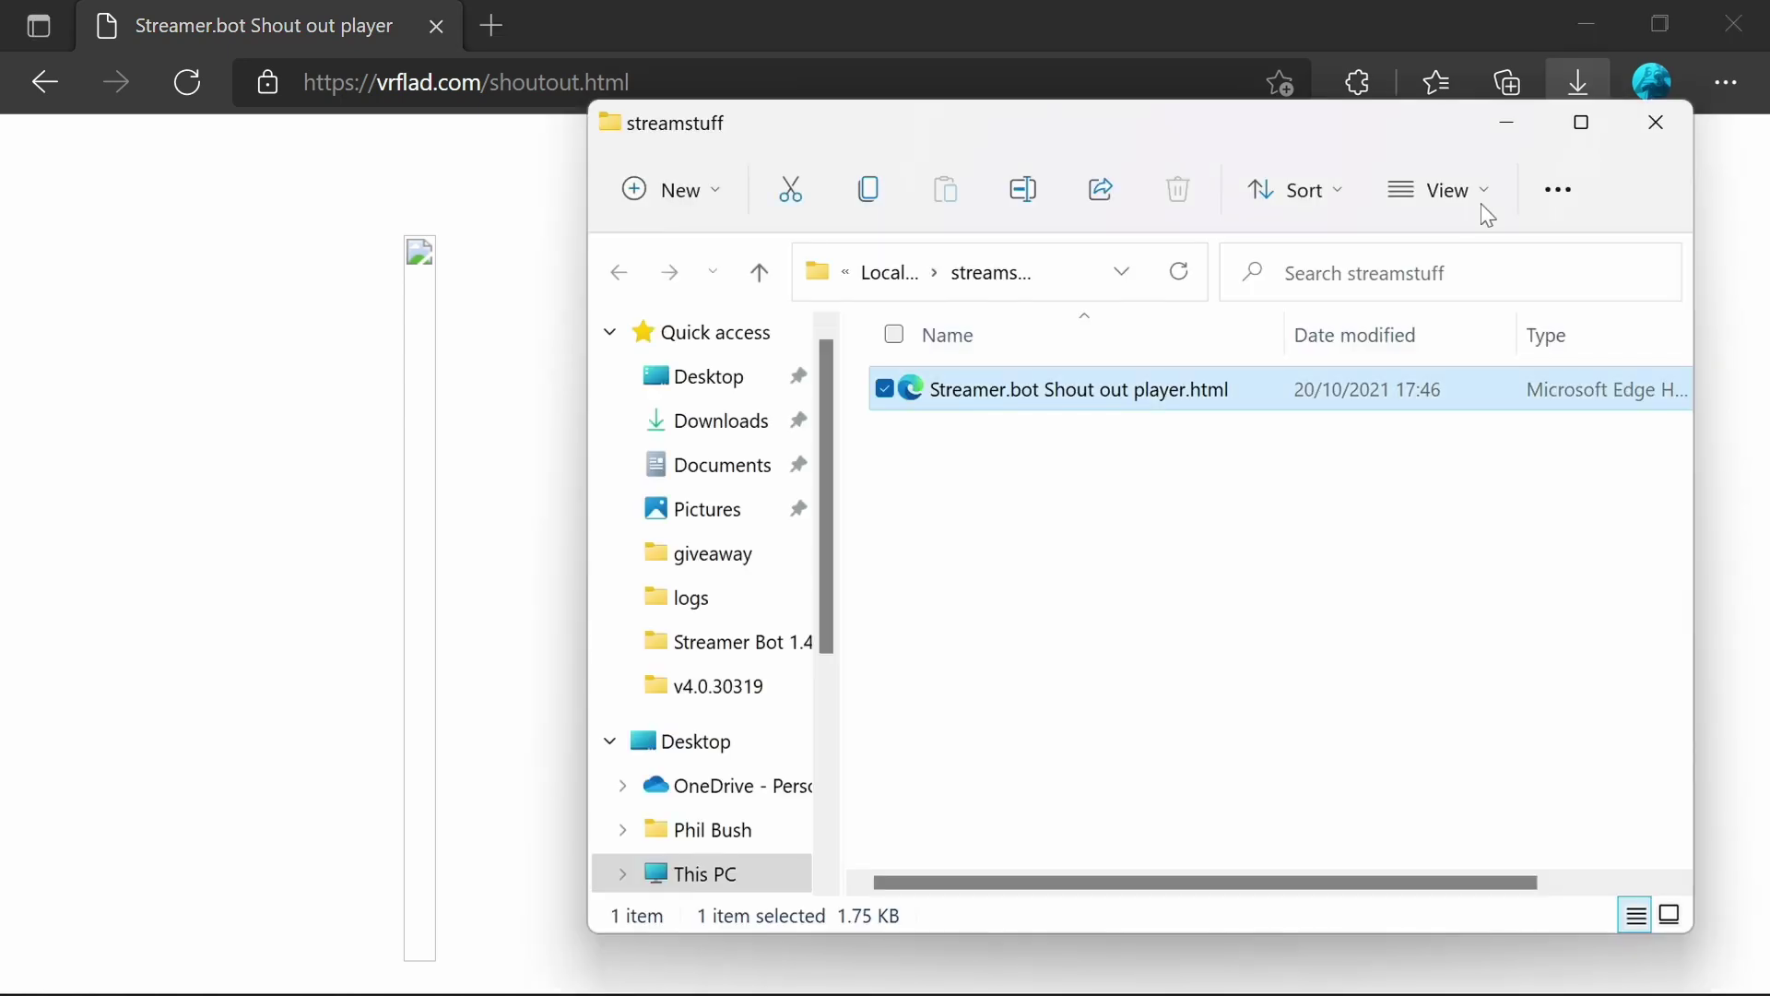
double_click(1136, 392)
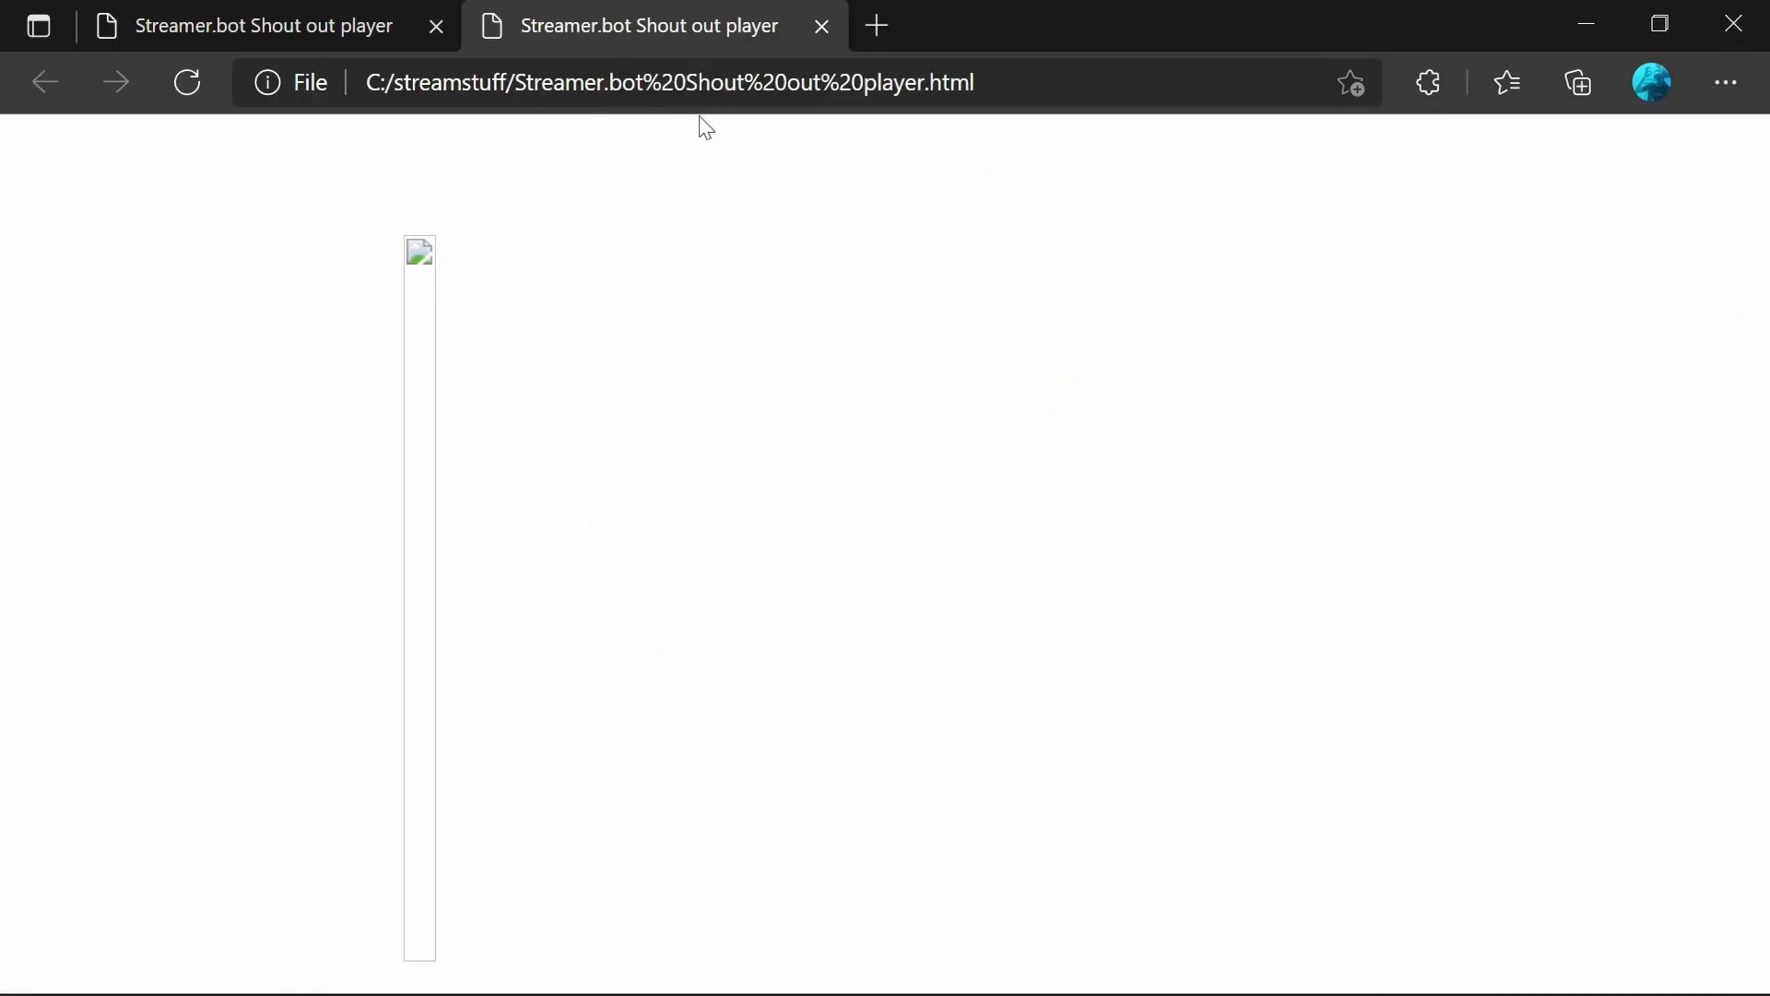
Step: Copy the local file address of 'Streamer.bot Shout out player.html' from the address bar
left_click(687, 84)
right_click(685, 85)
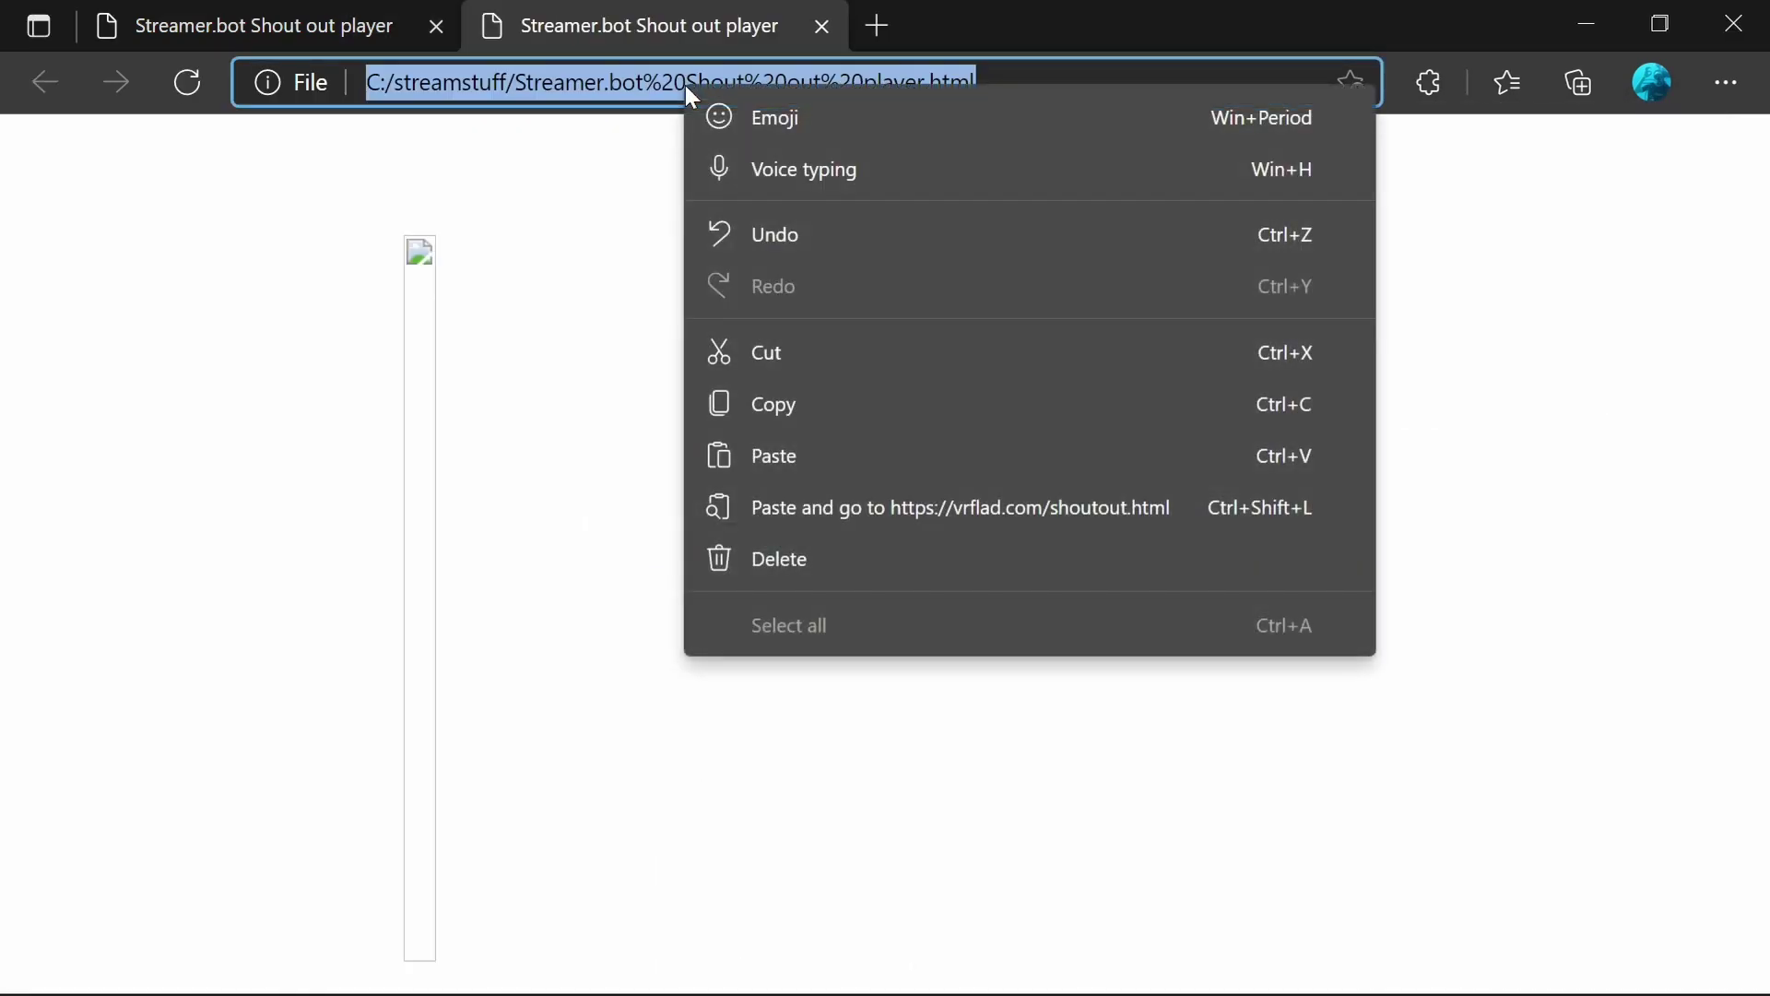
left_click(805, 413)
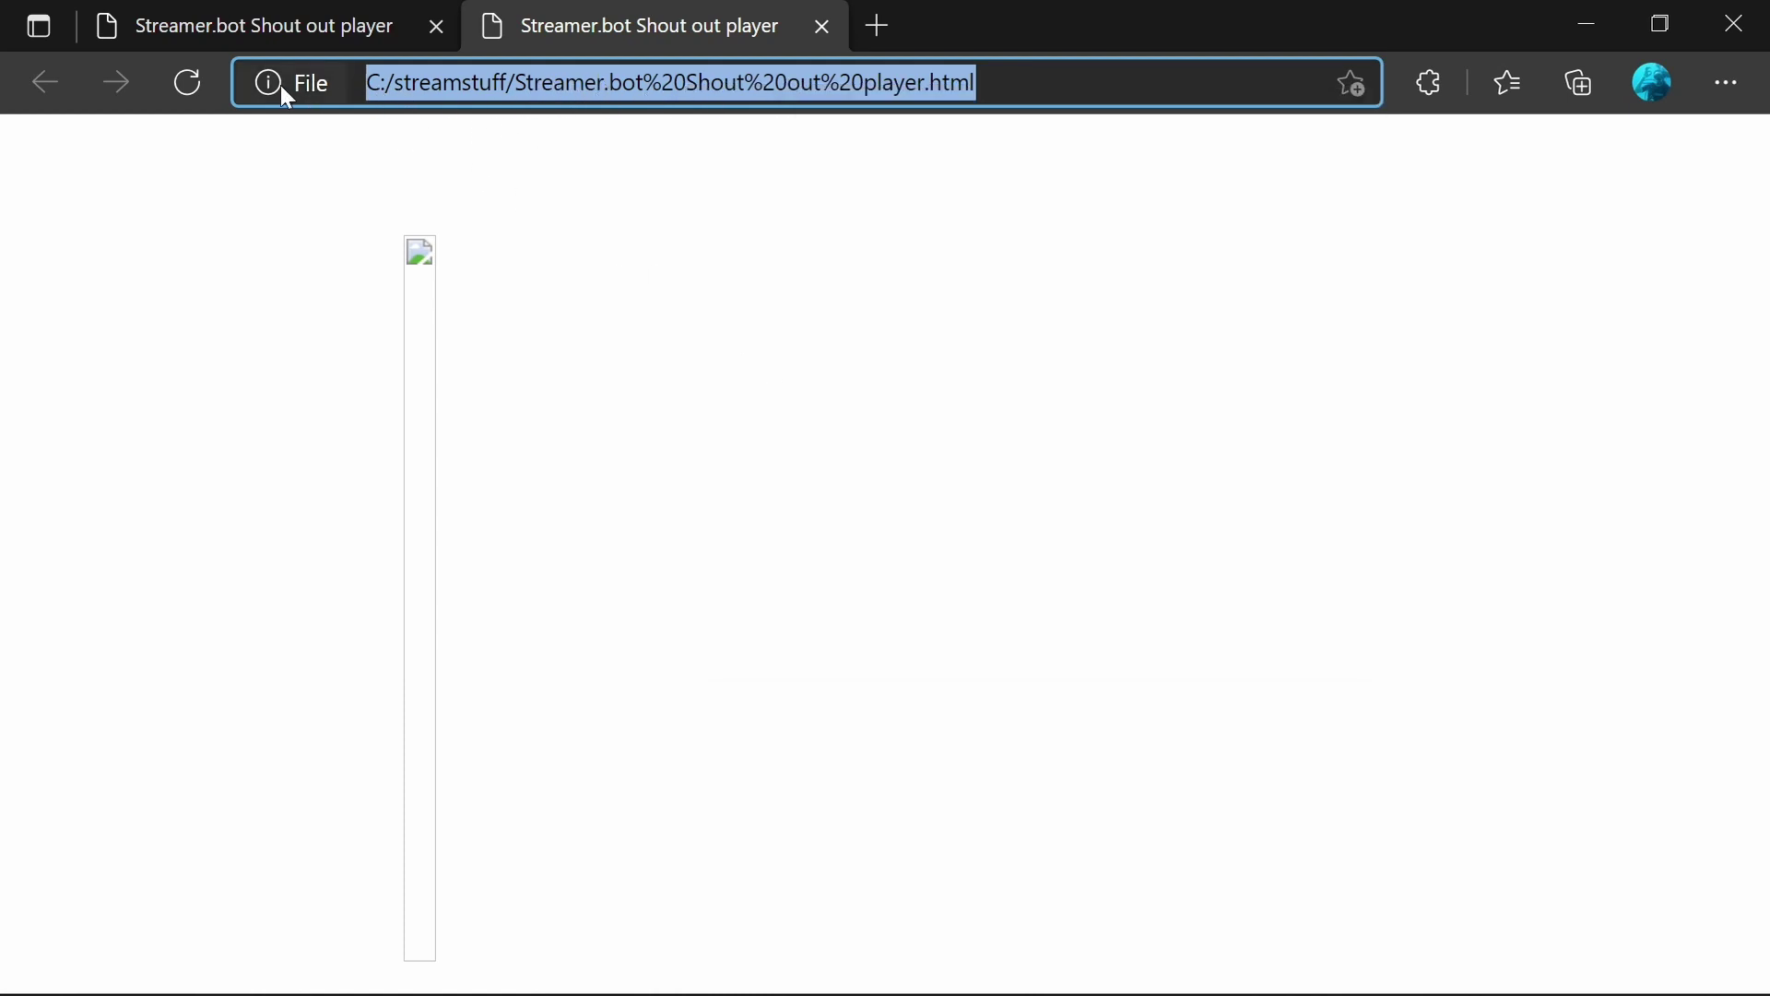
Step: Paste the local Shout out player file address as the ShoutOutFile value and confirm
key("alt+Tab")
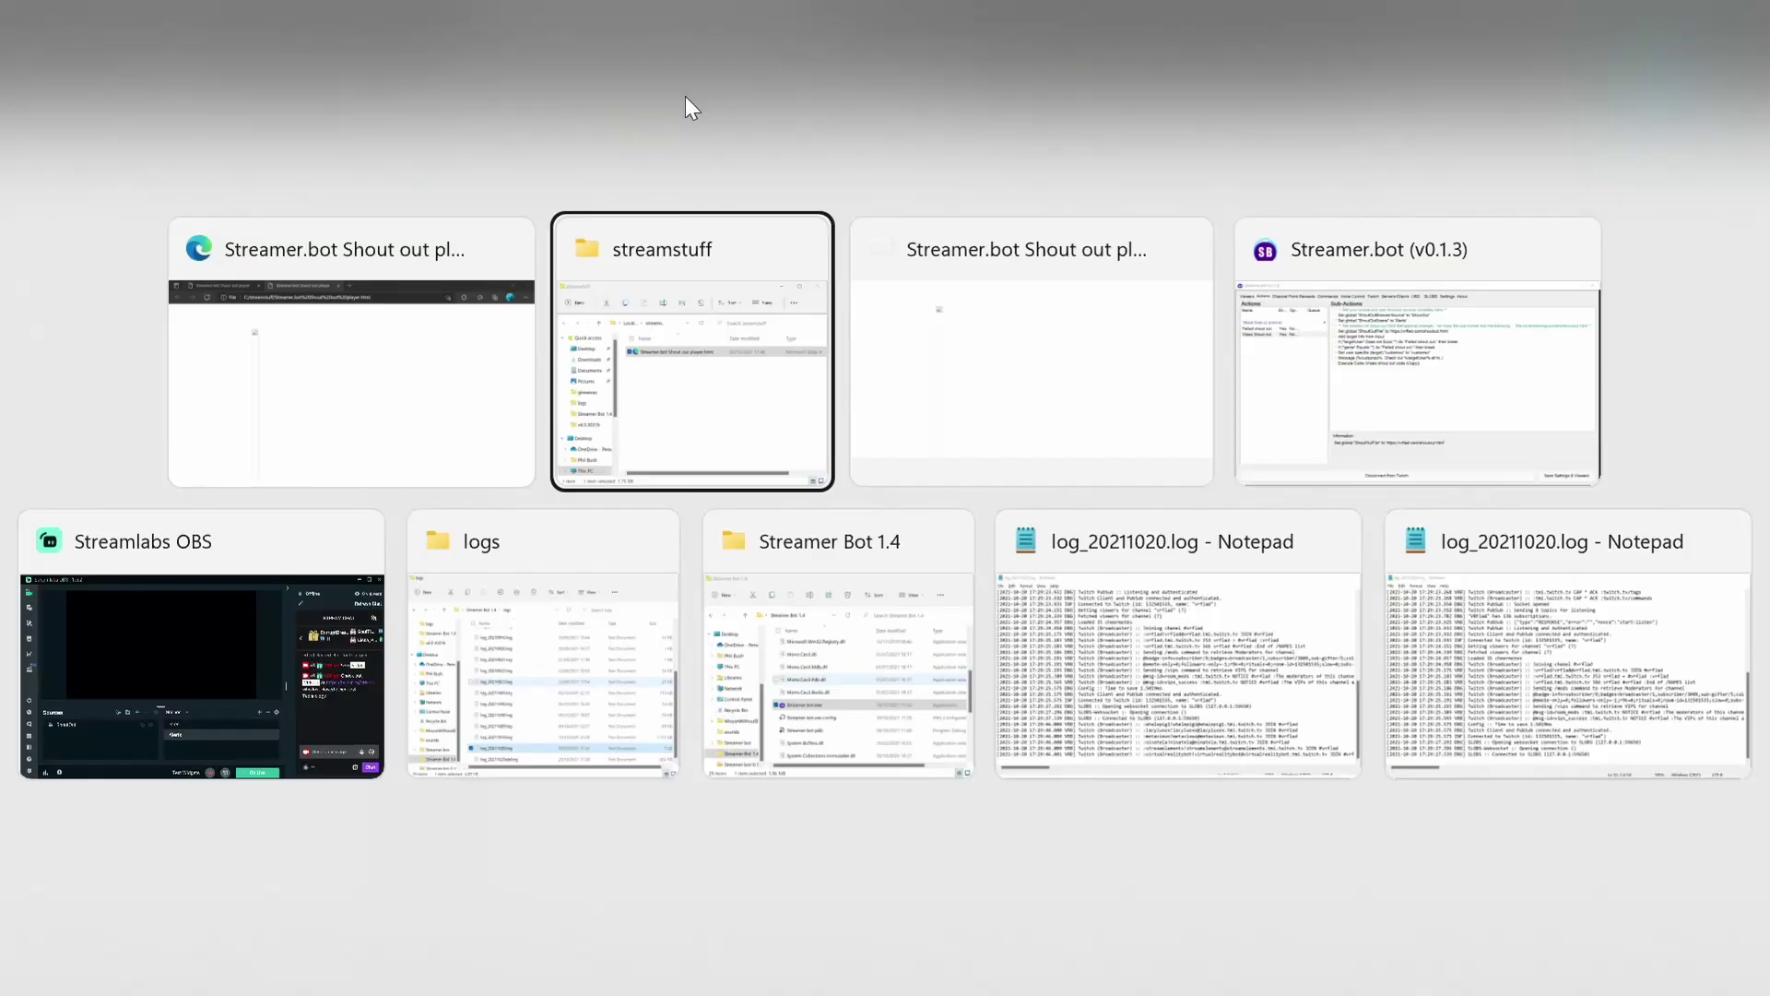
key("alt+Tab")
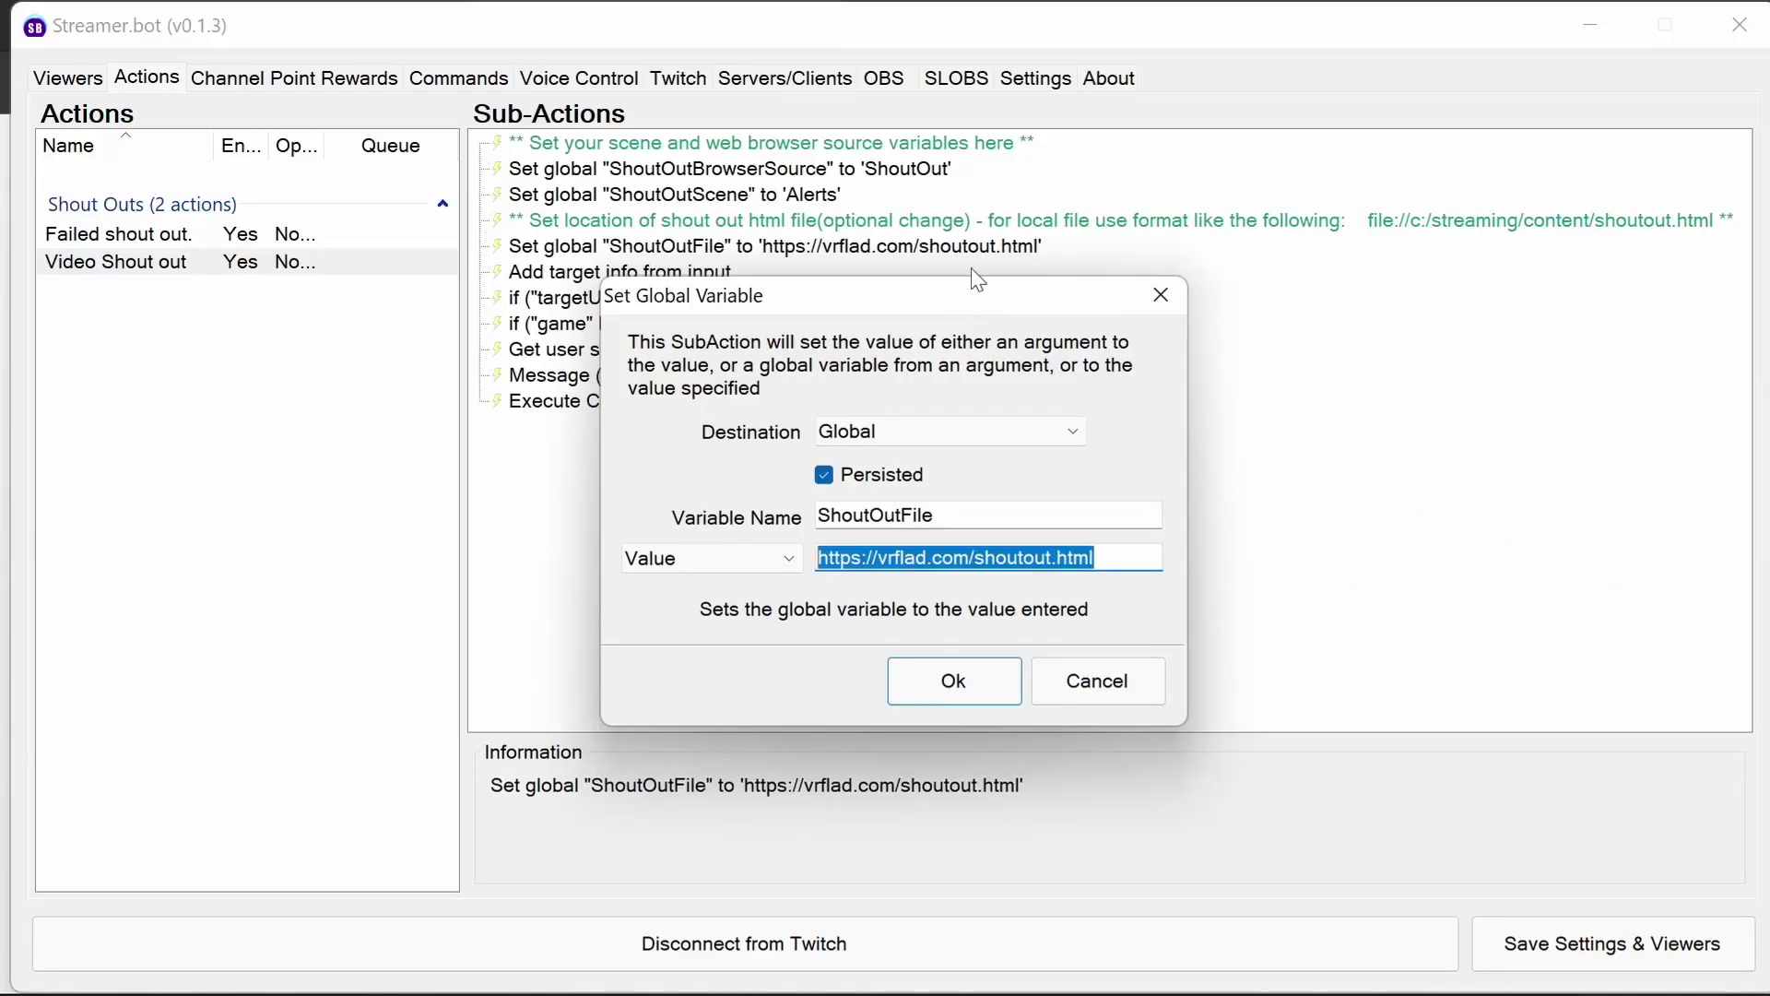
key("ctrl+v")
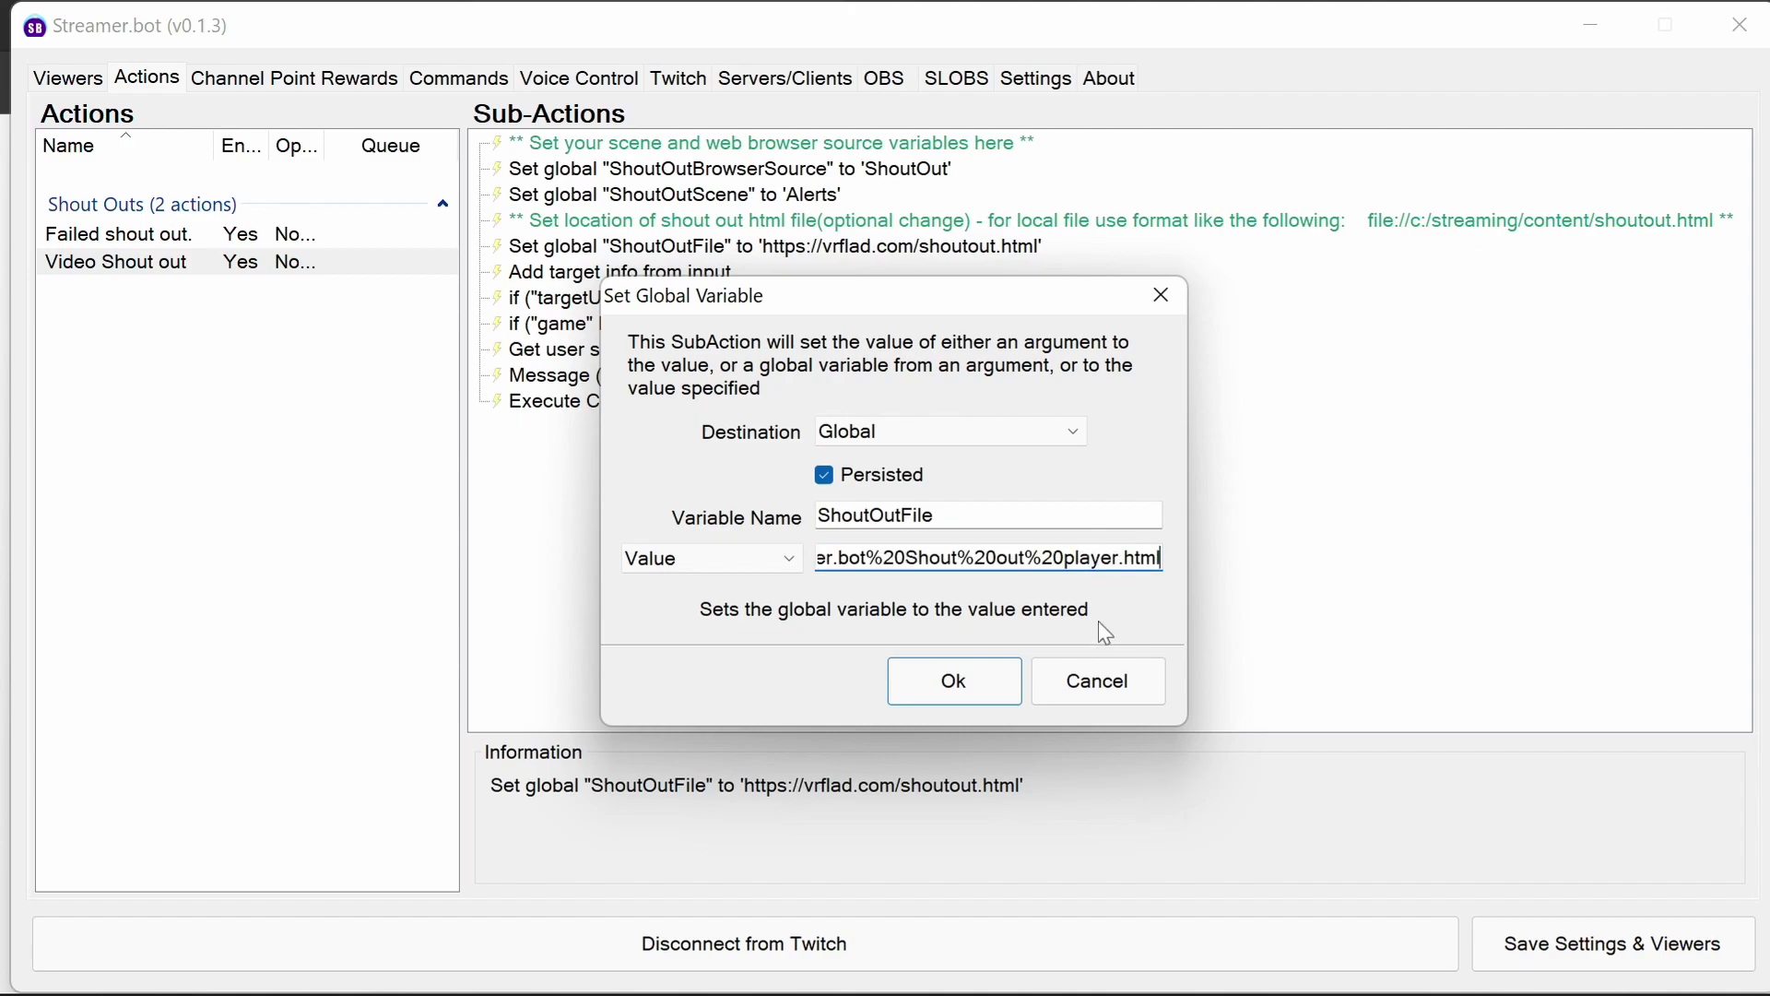
left_click(973, 690)
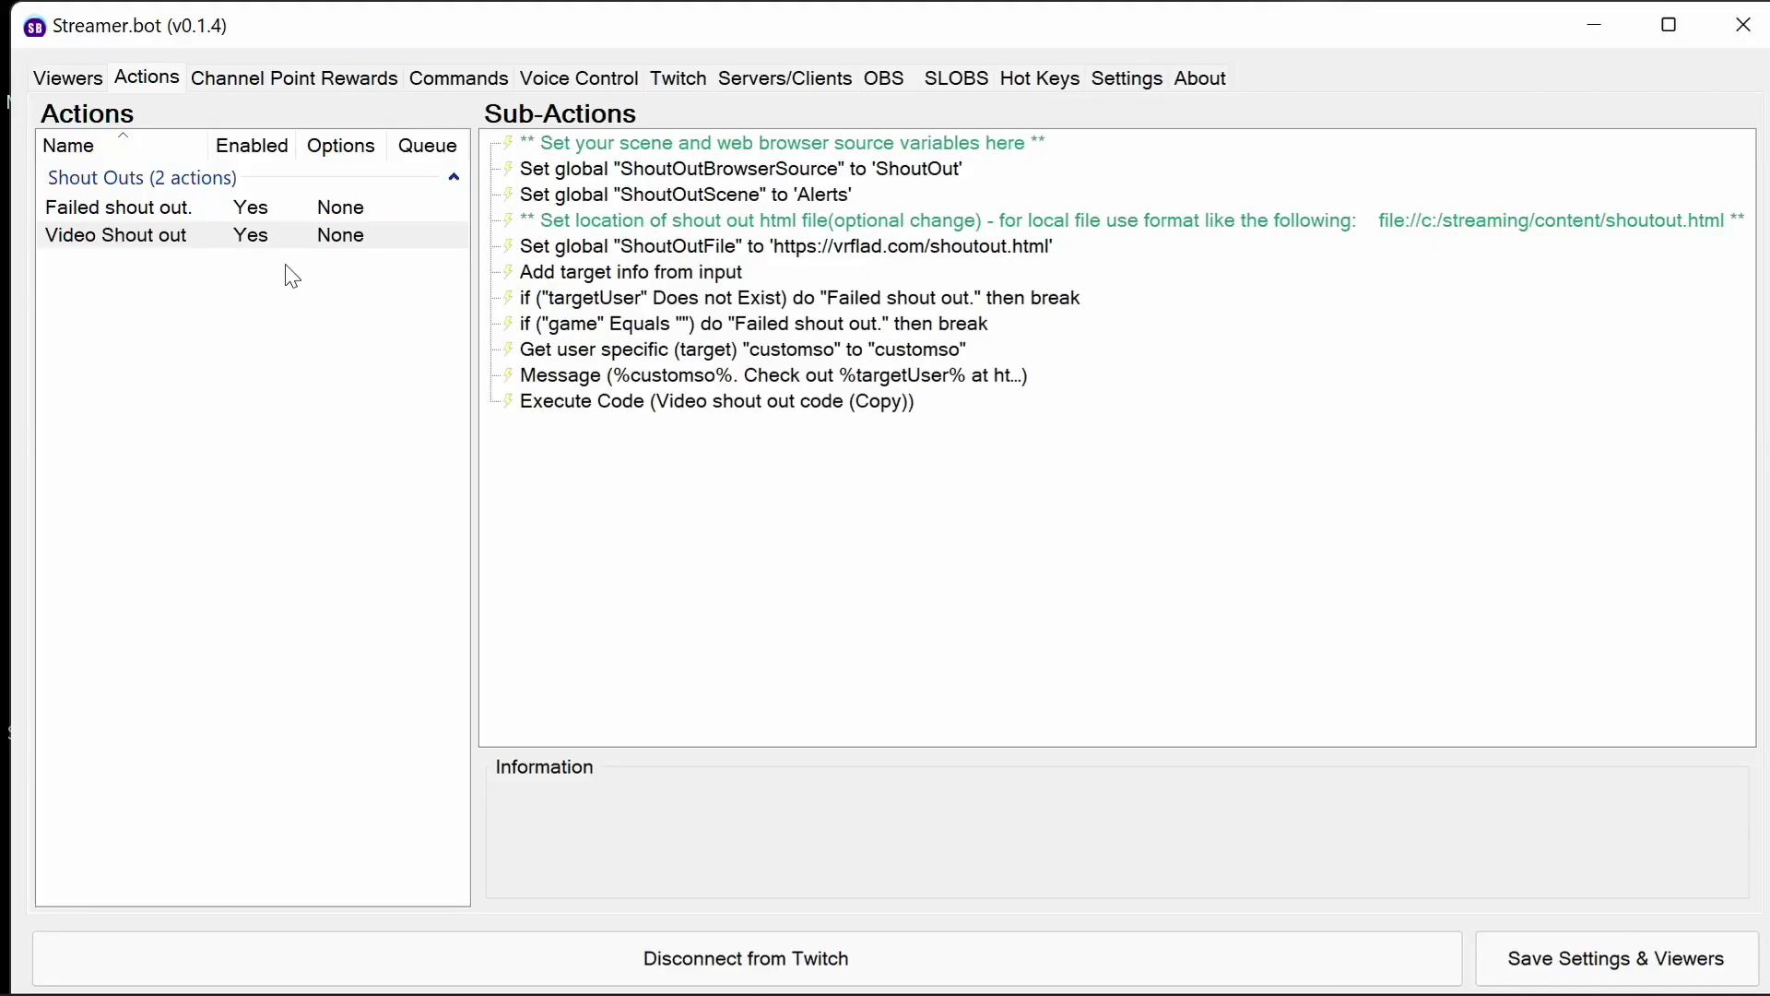
left_click(271, 210)
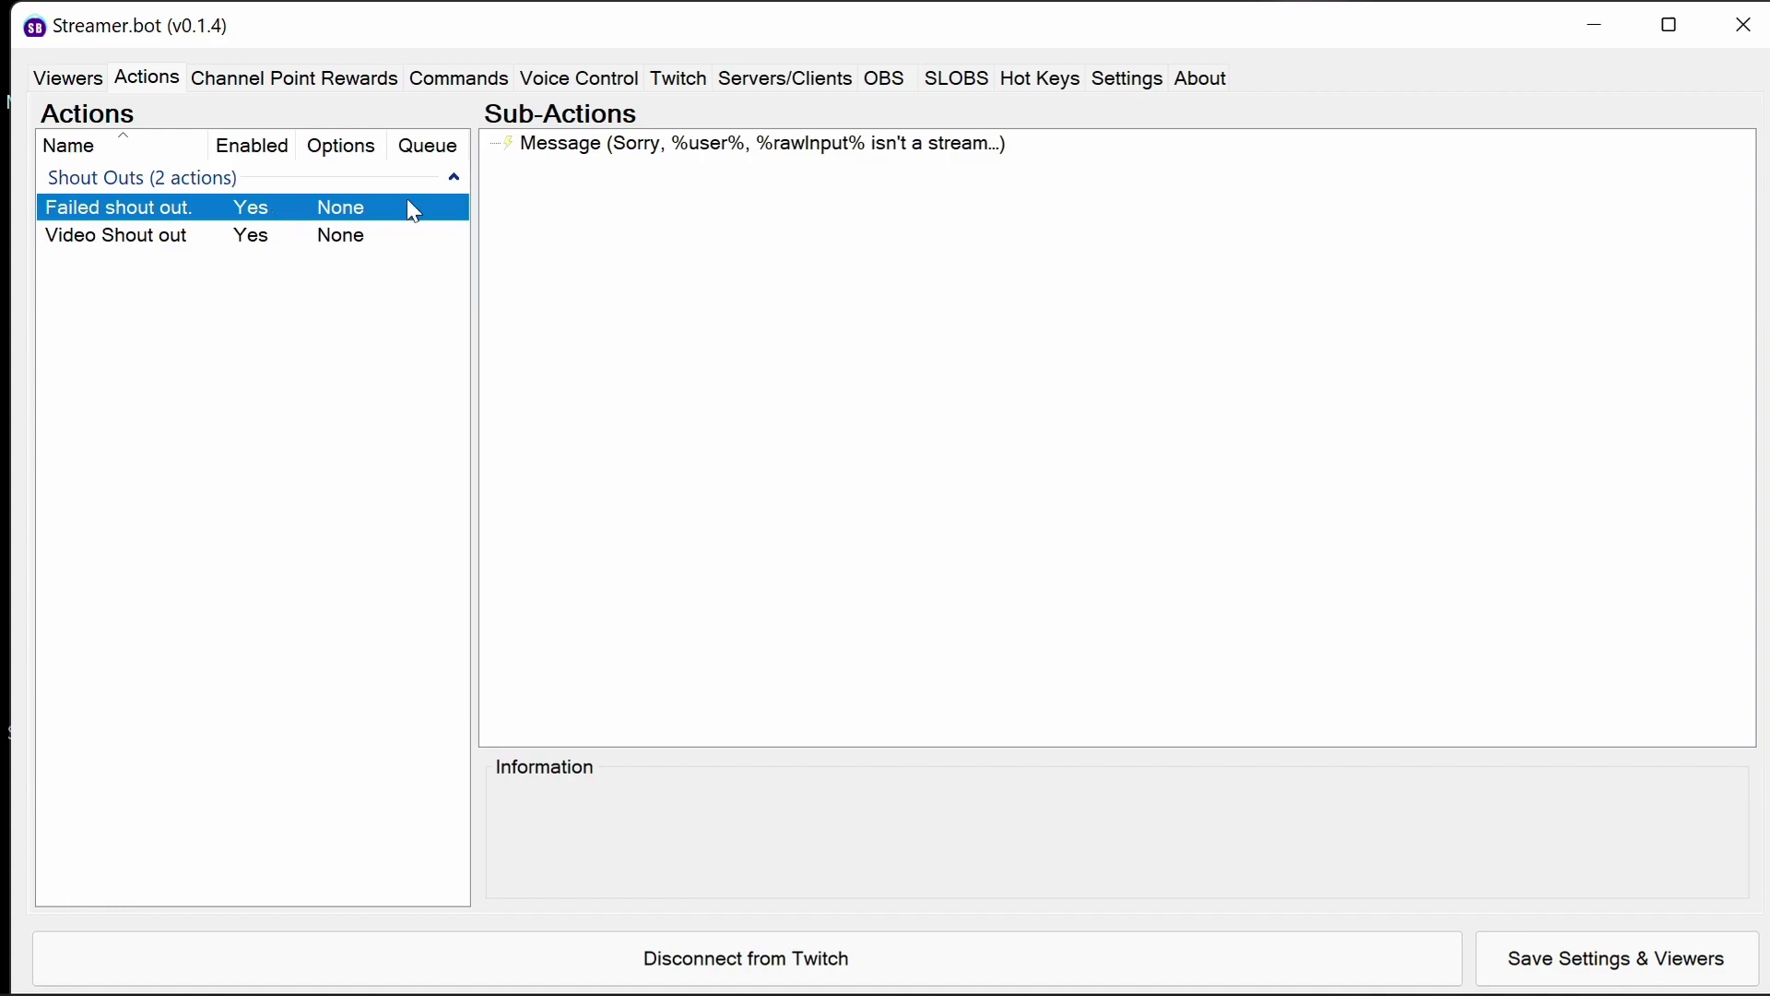
left_click(581, 156)
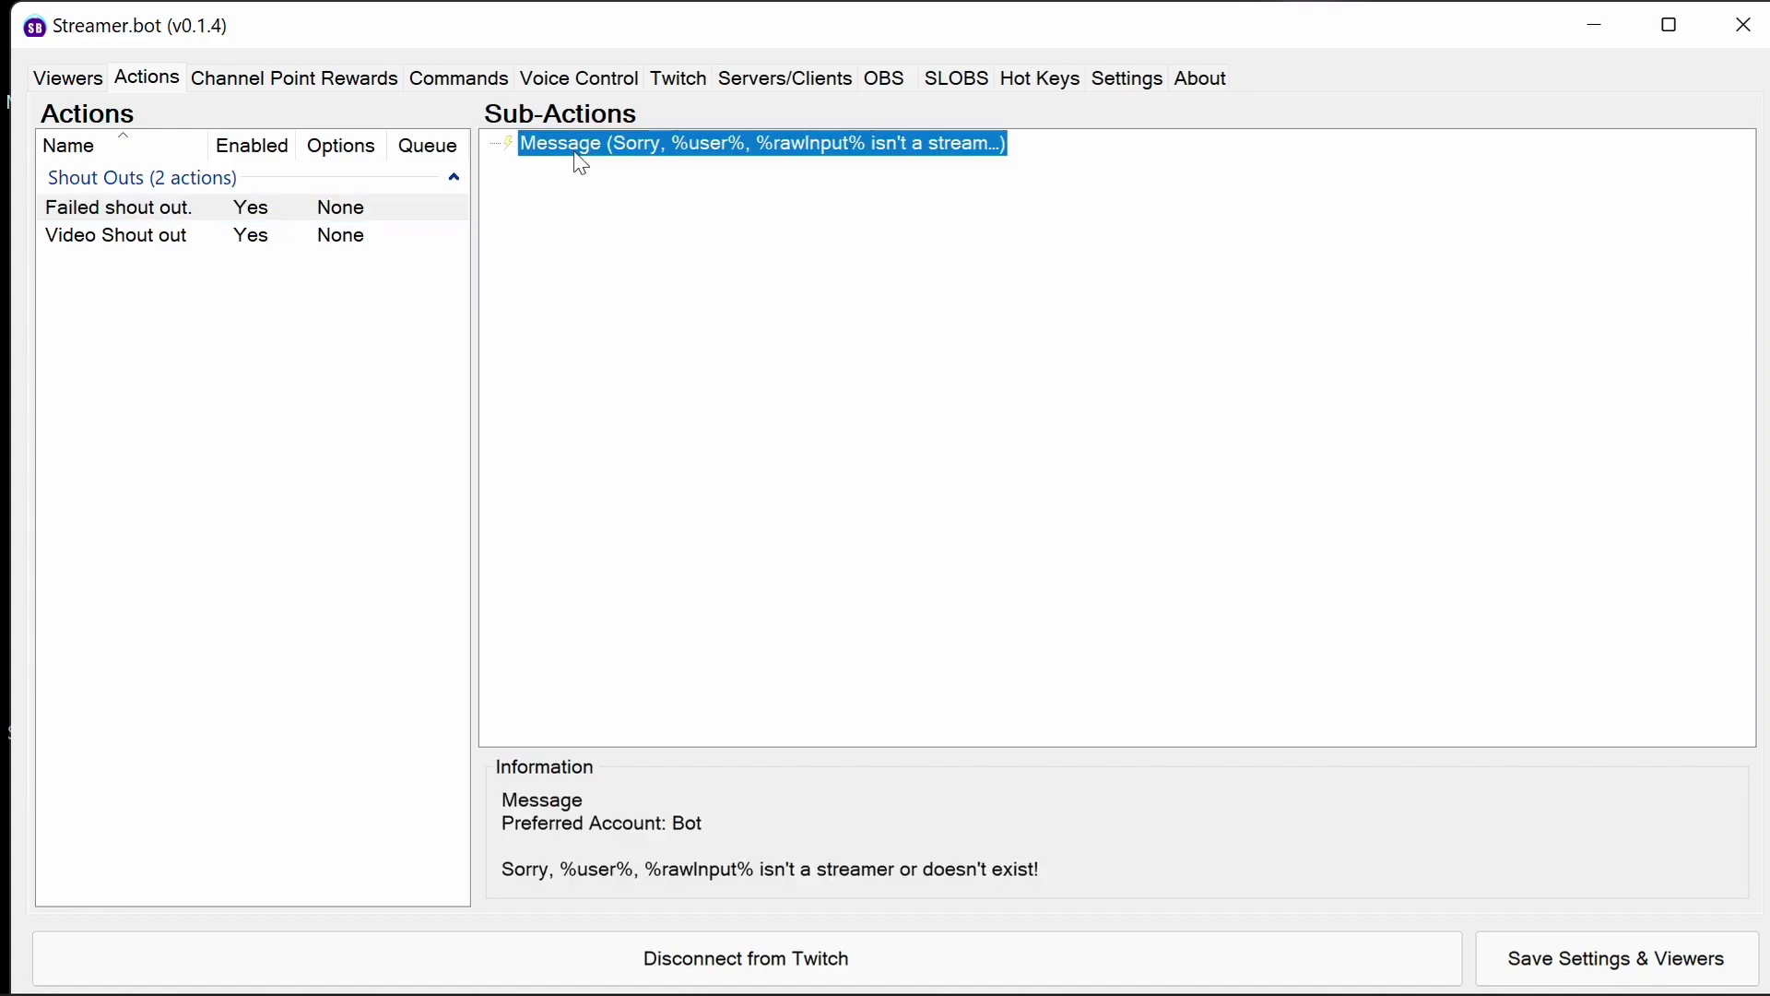
double_click(708, 147)
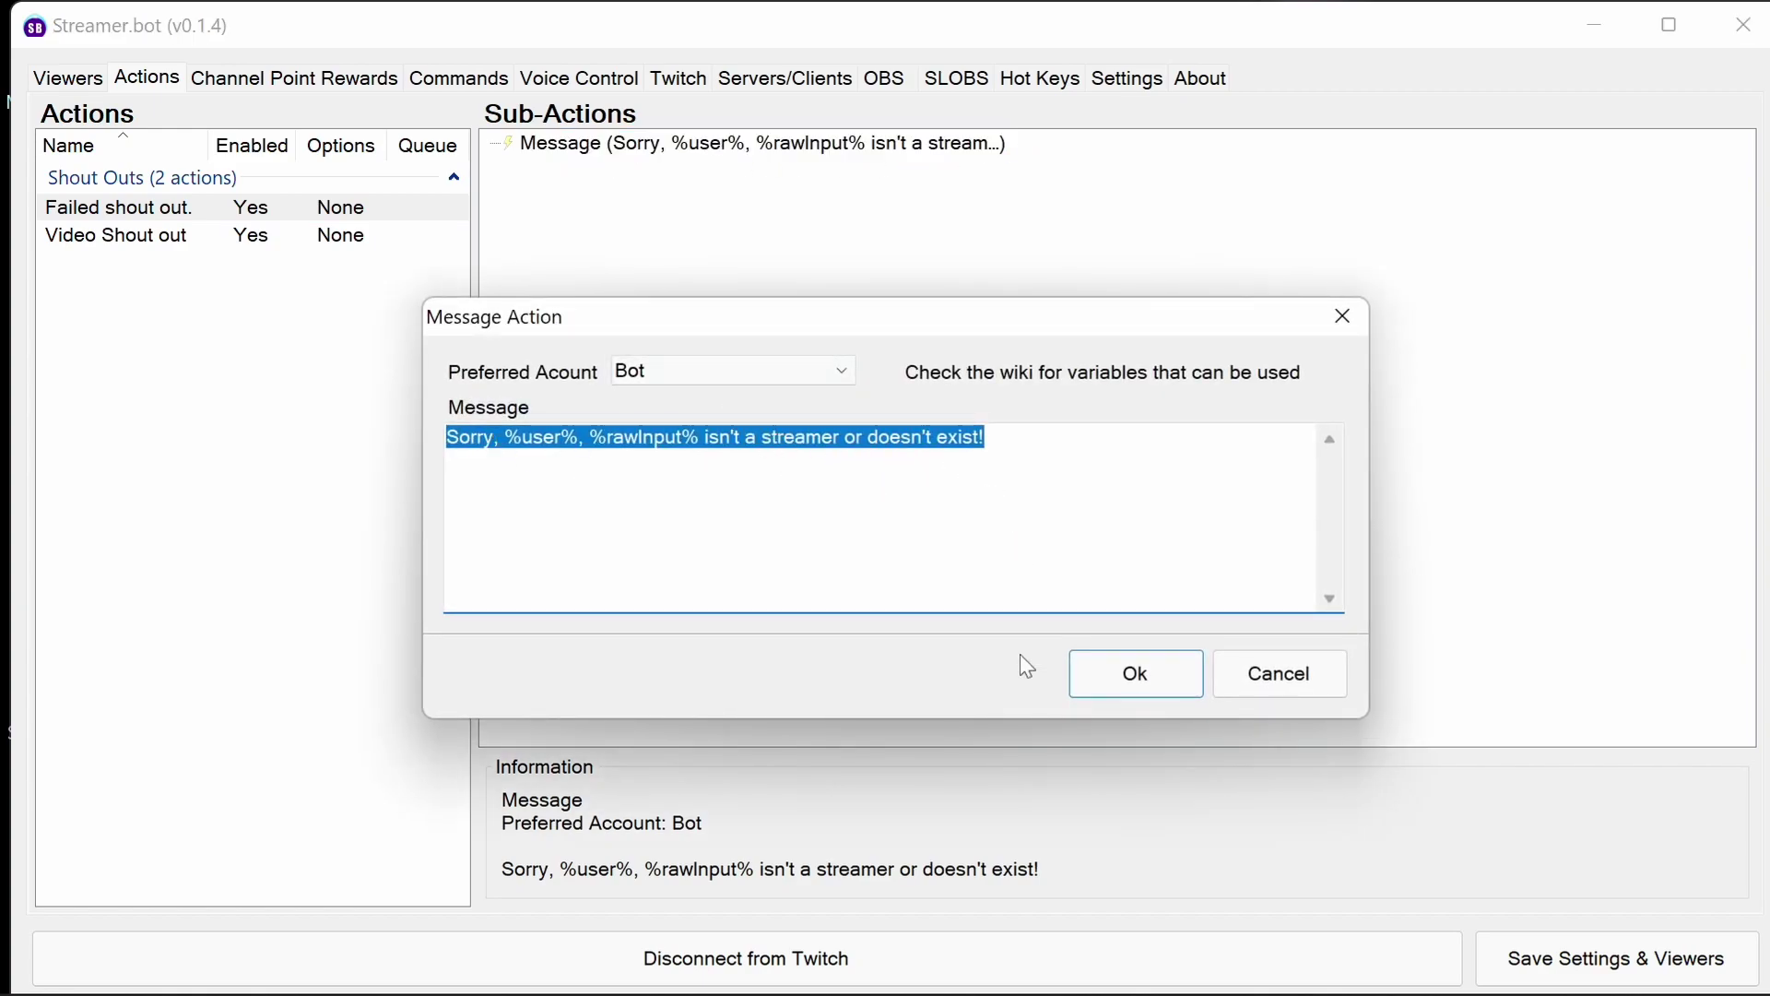
left_click(1271, 690)
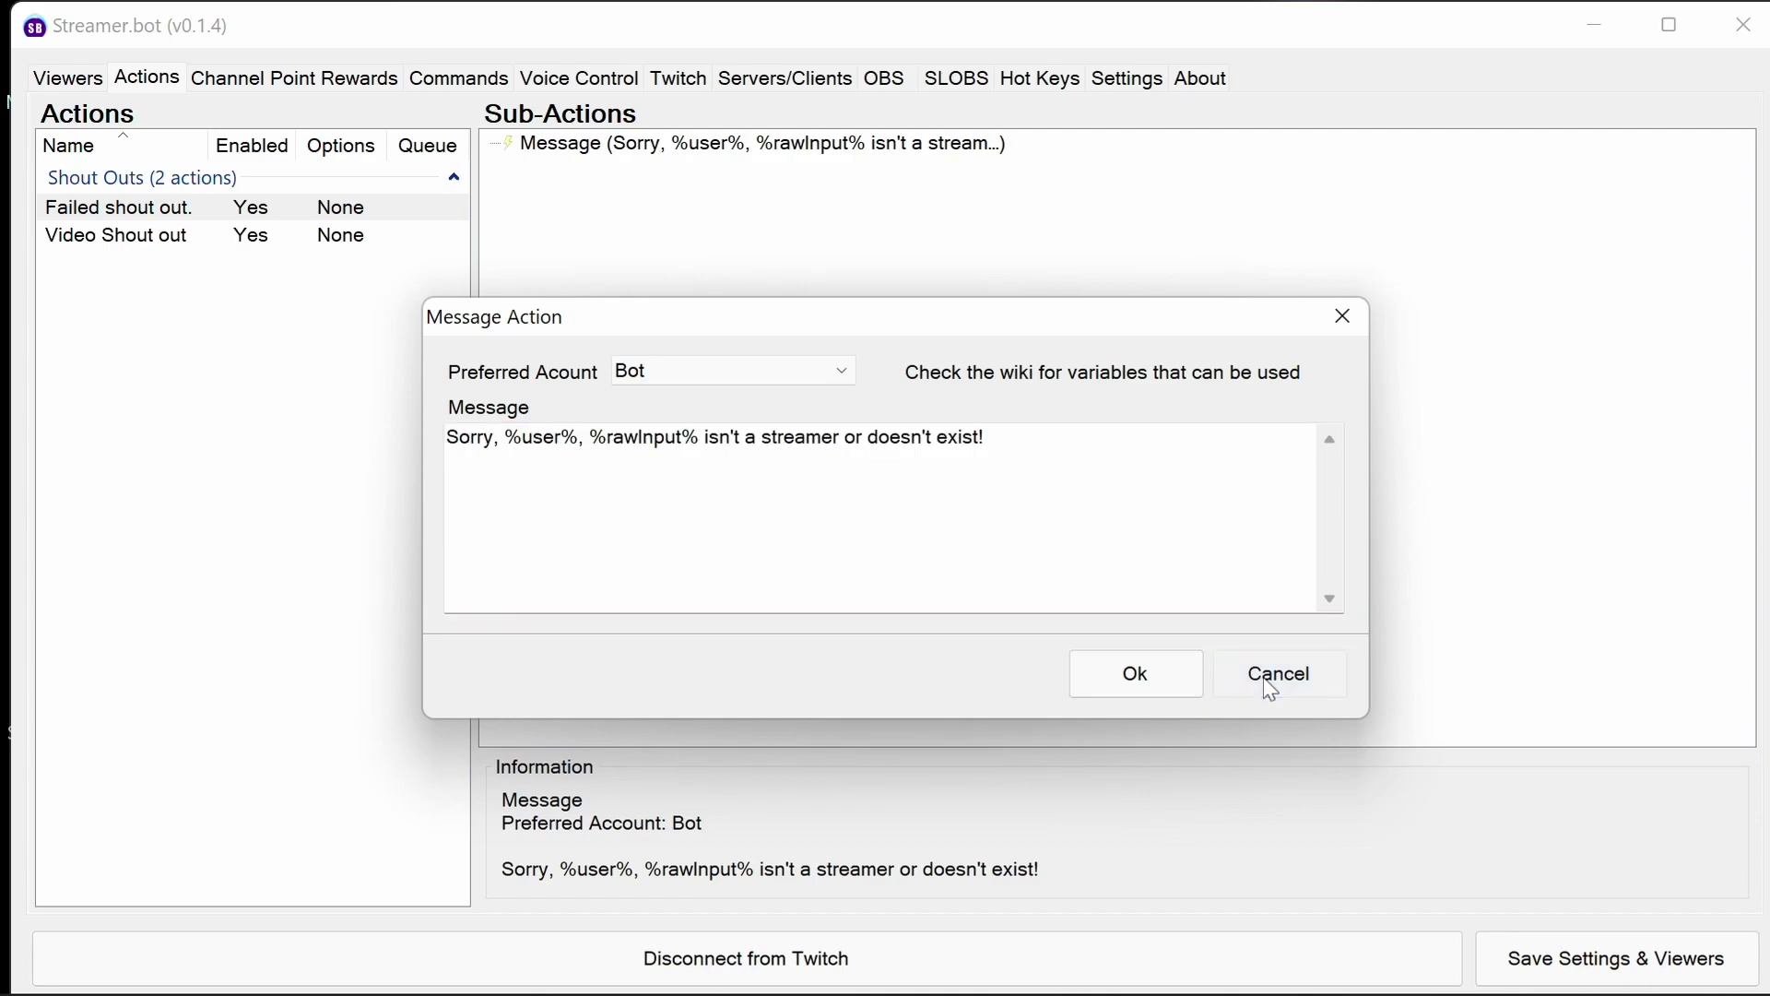
left_click(208, 241)
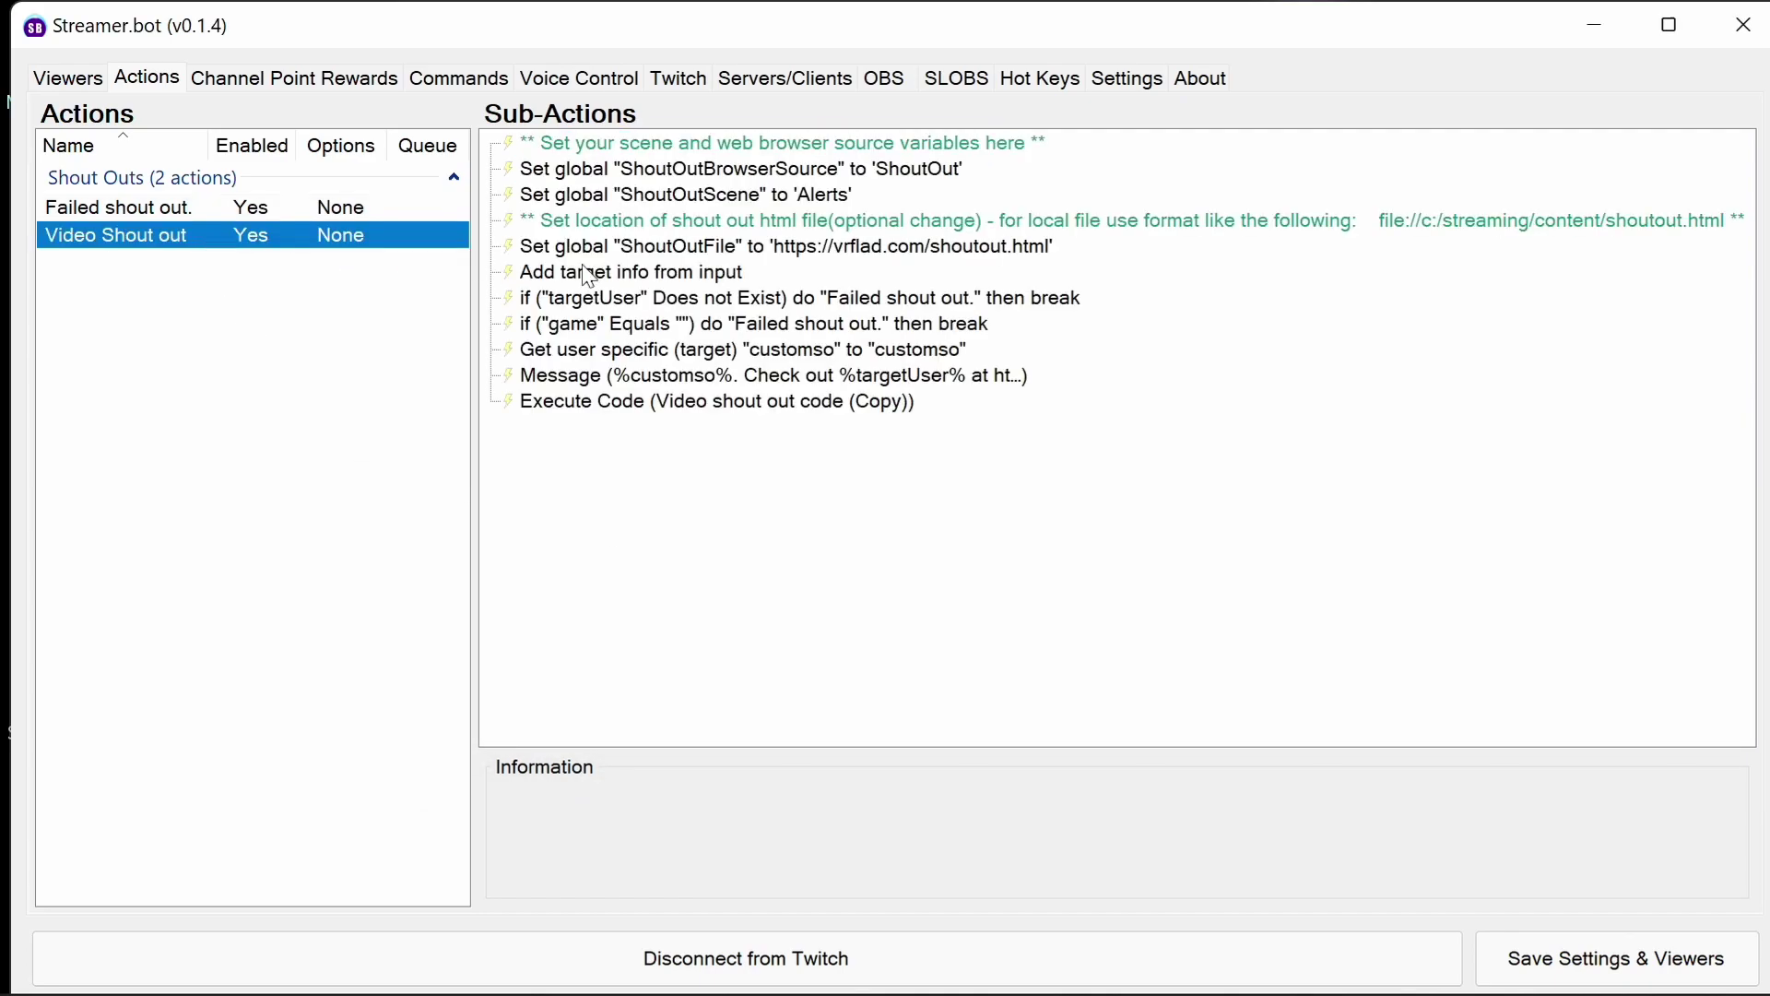
left_click(773, 170)
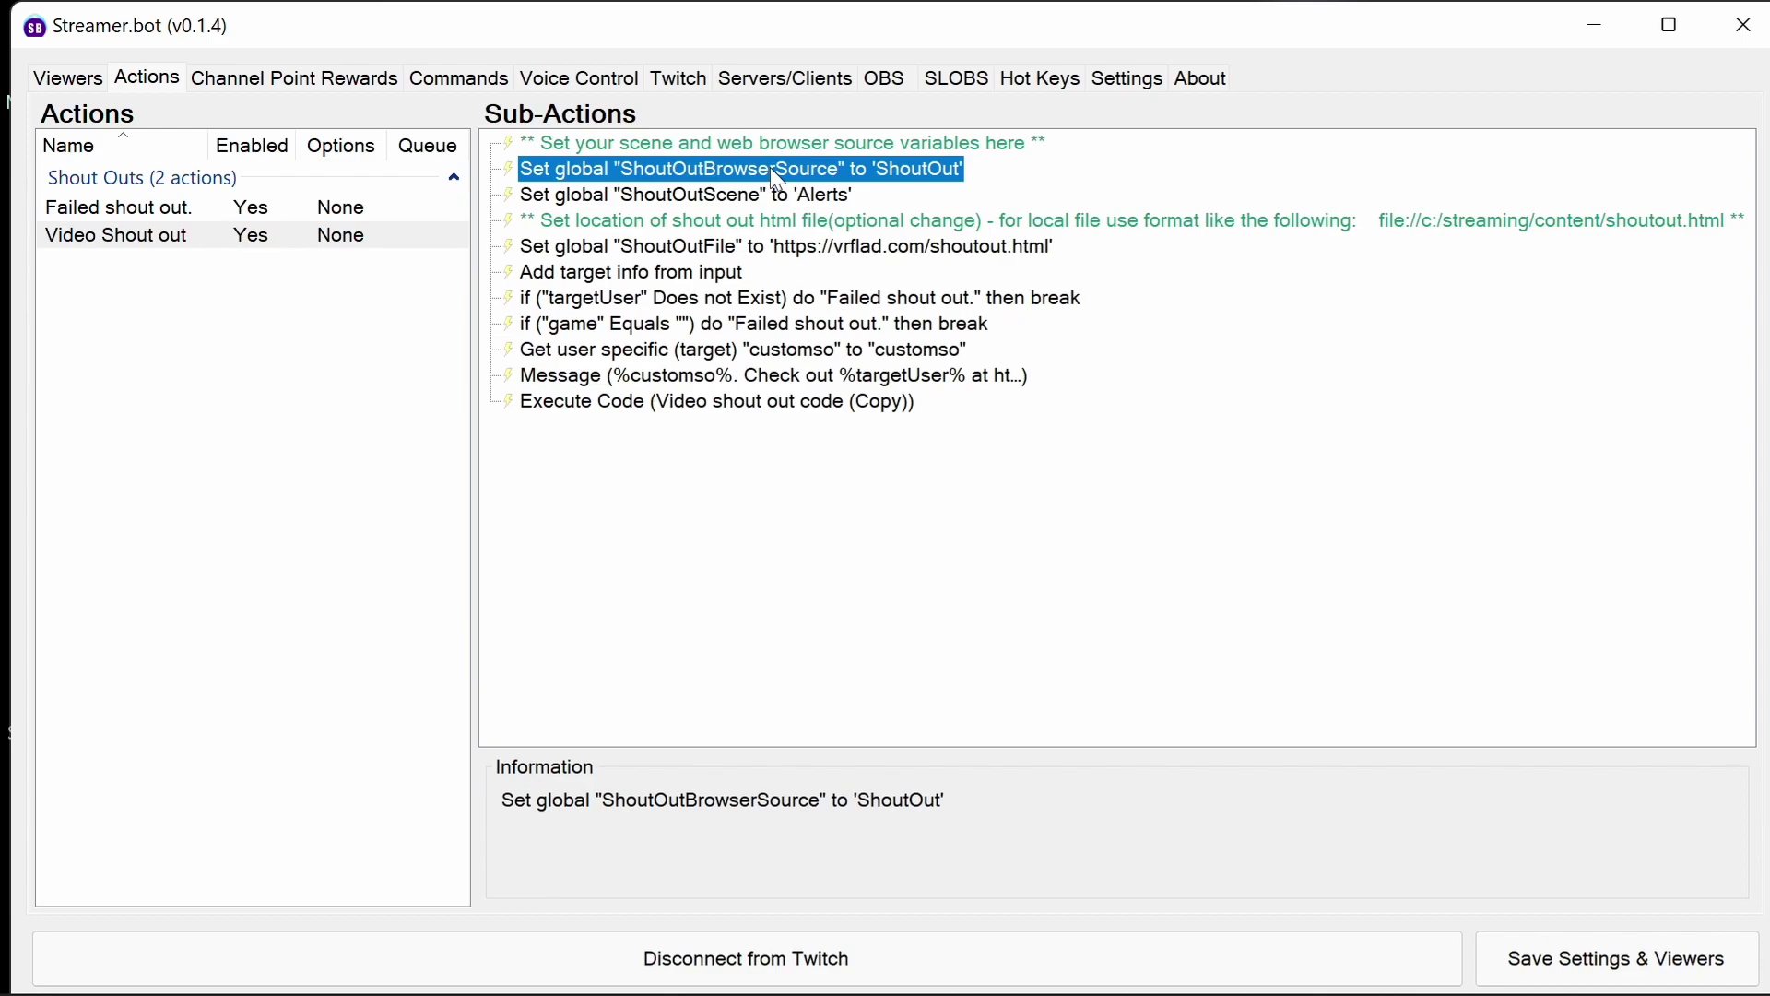
double_click(771, 168)
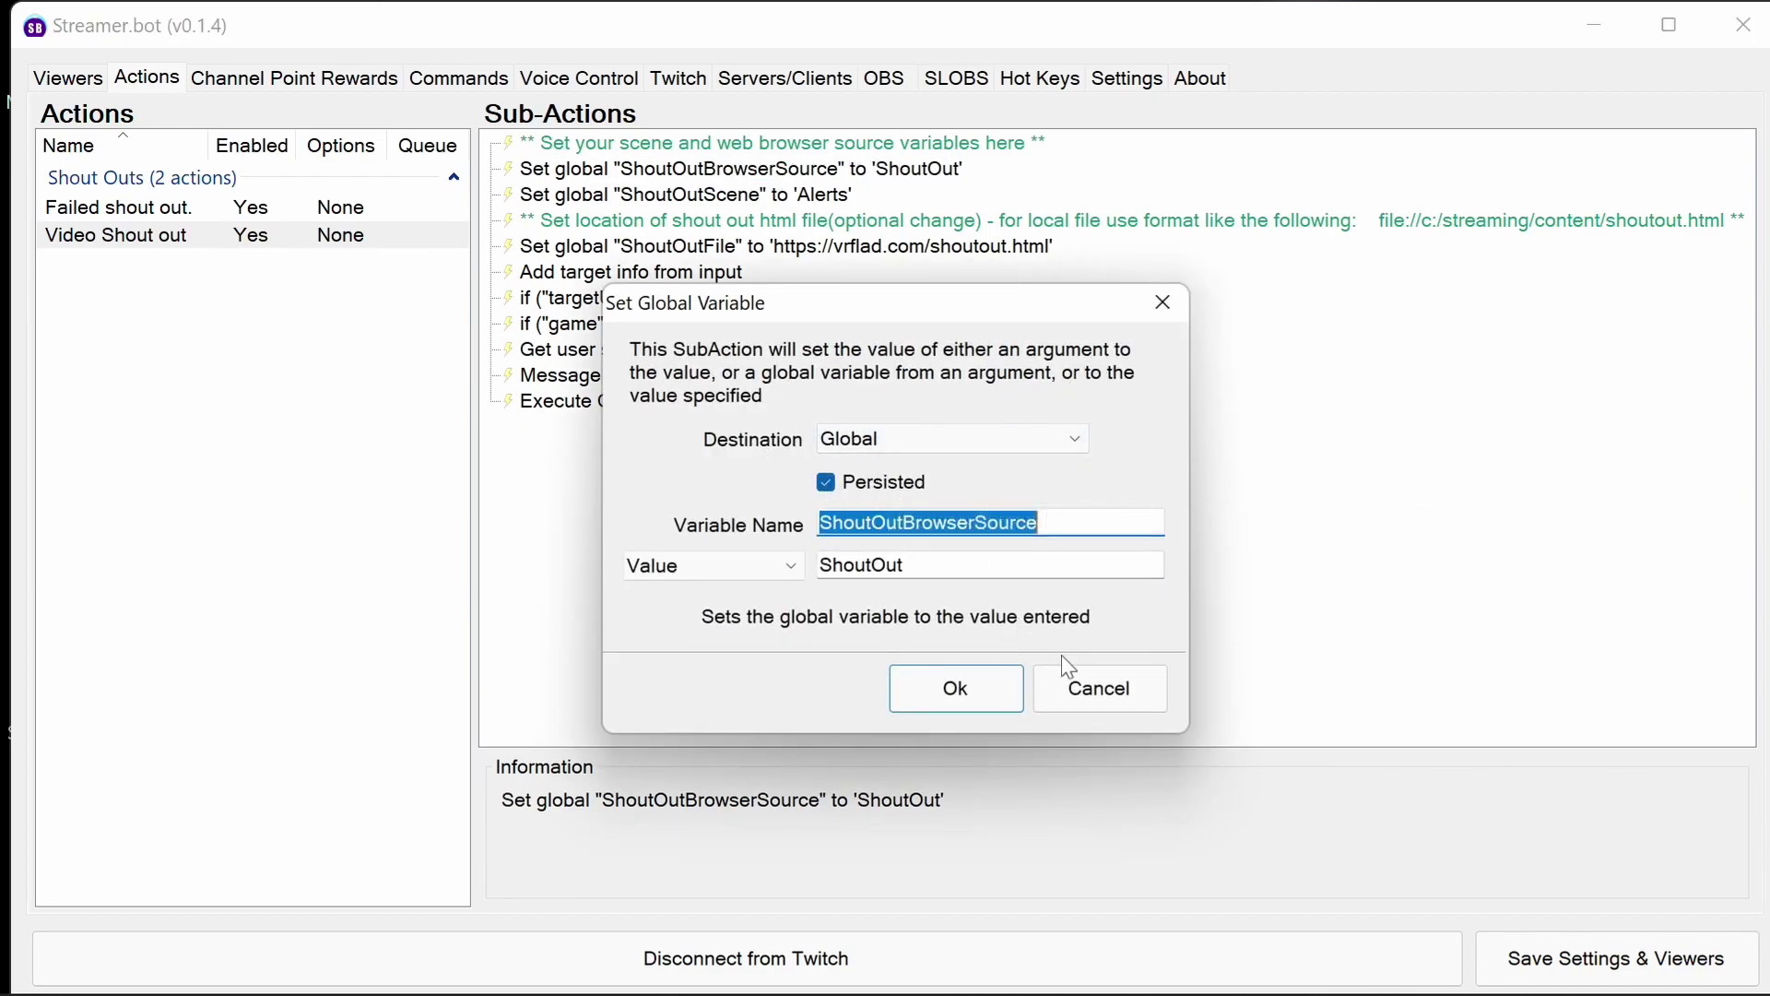
left_click(1010, 700)
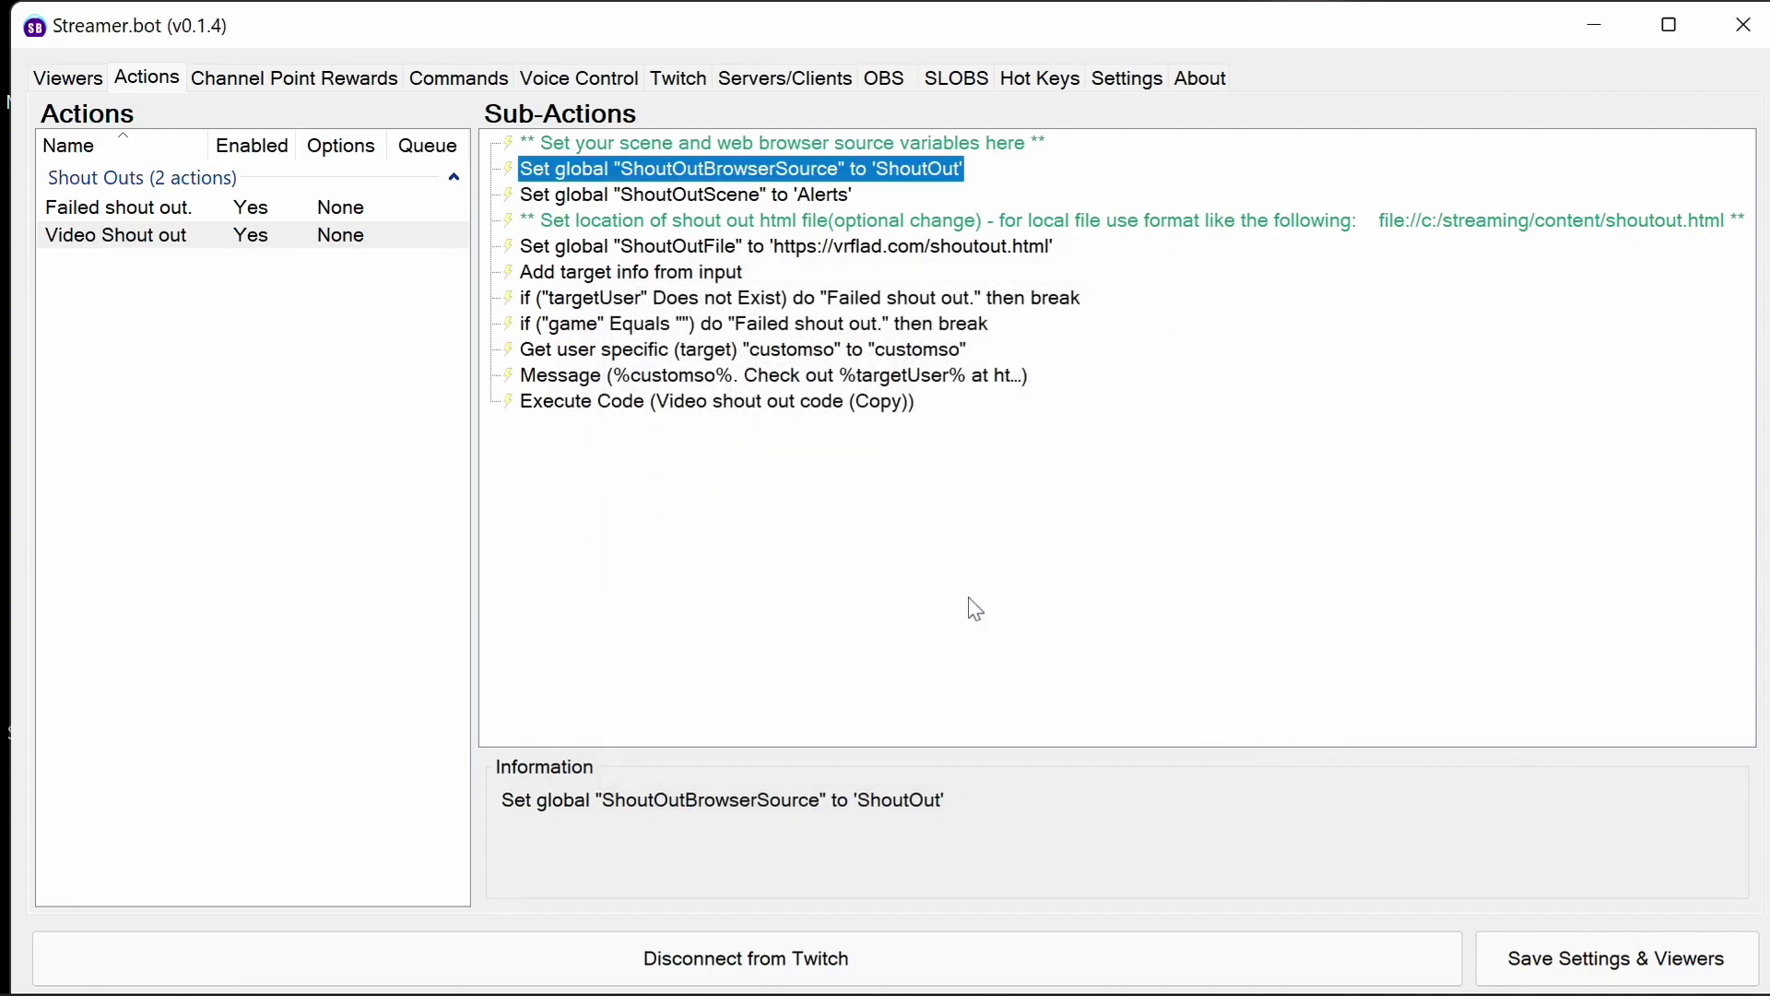
left_click(812, 197)
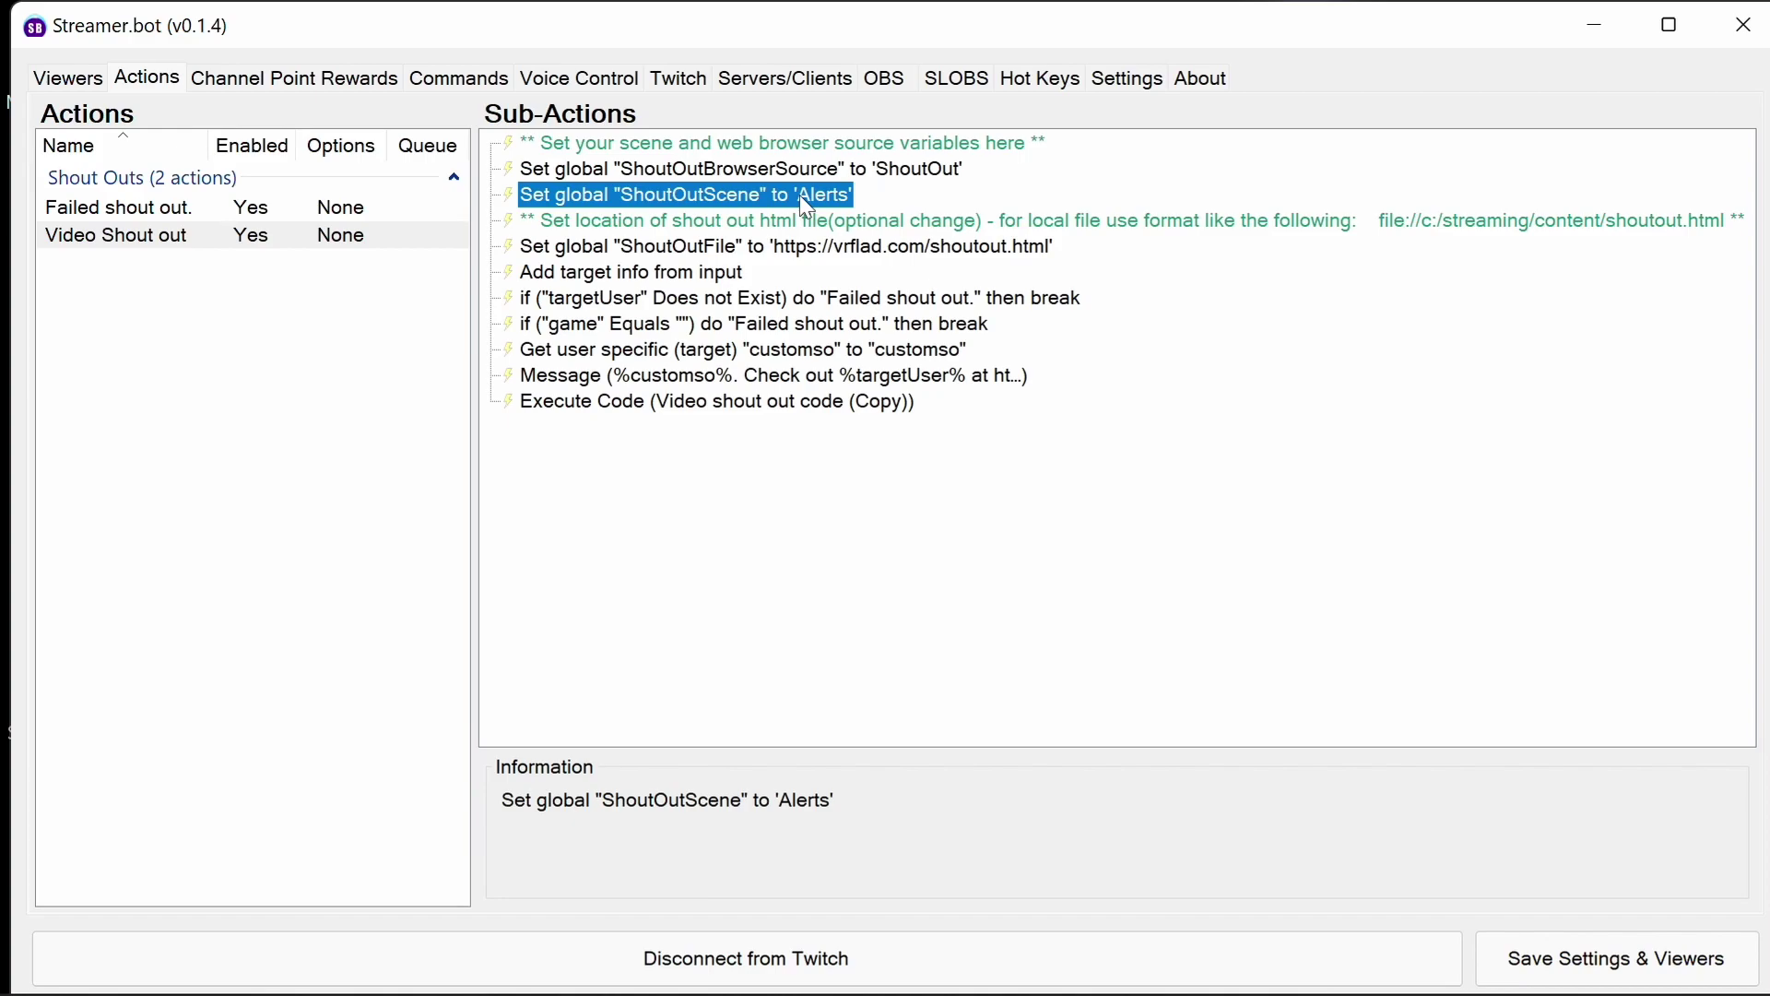
left_click(758, 247)
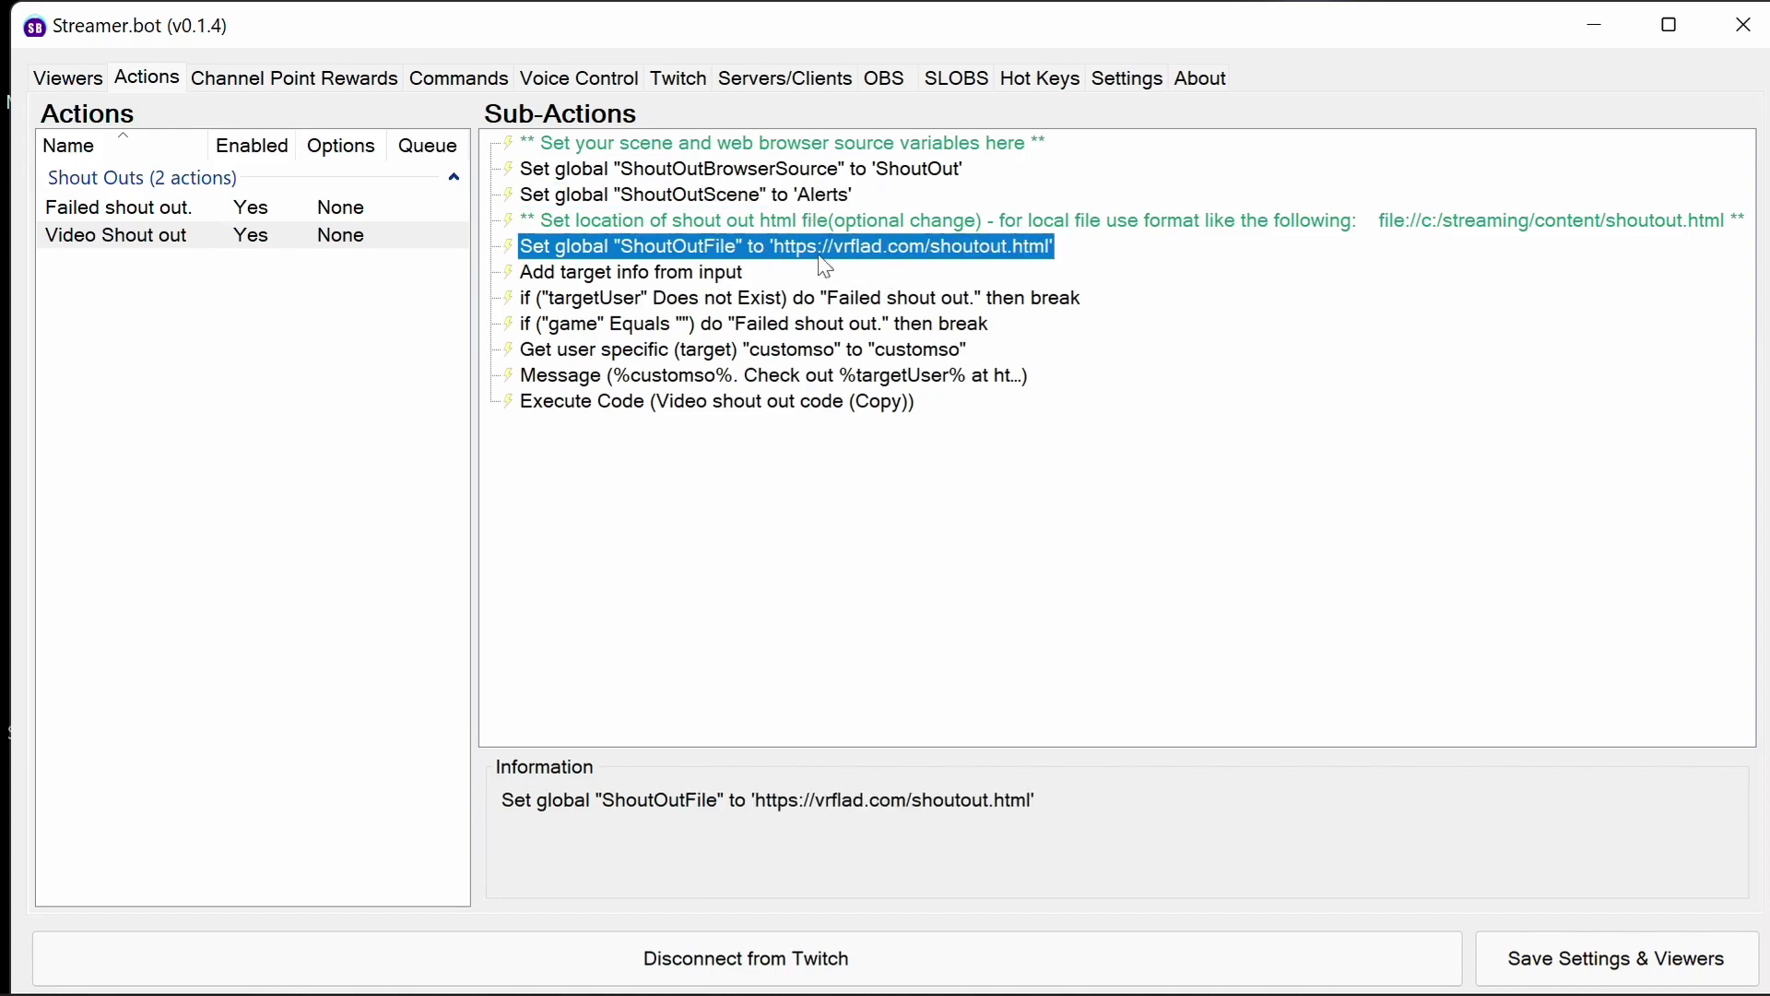
left_click(660, 273)
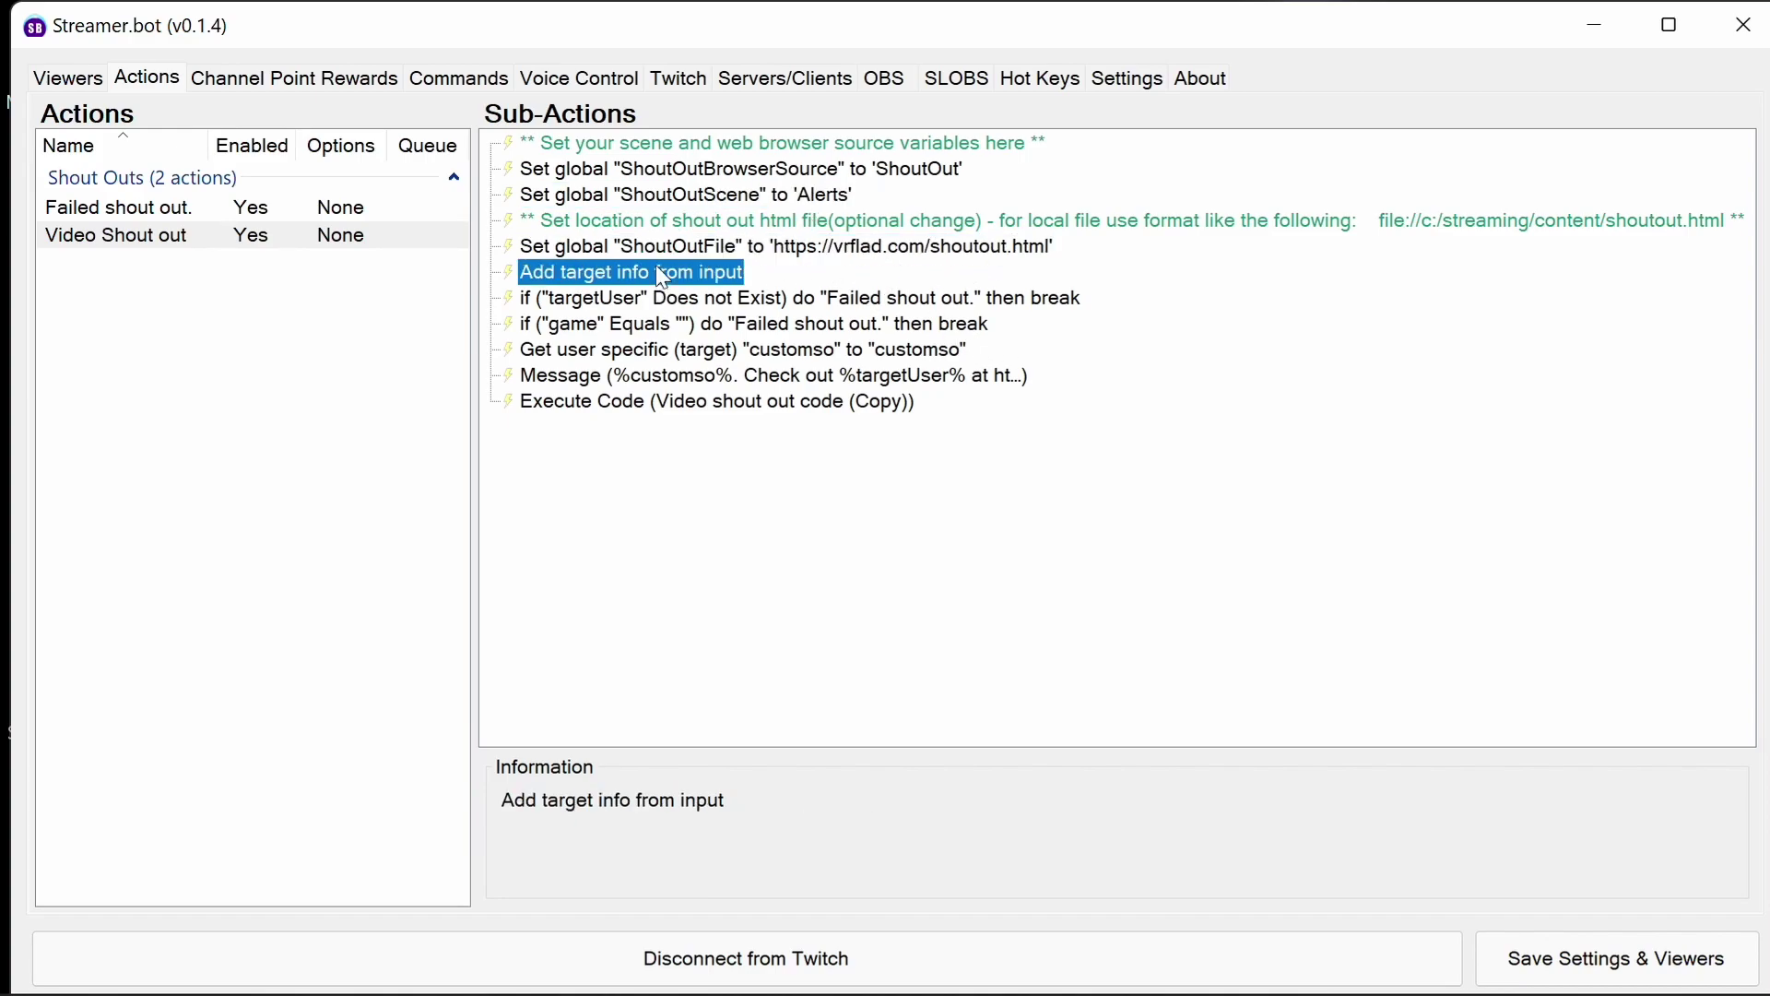
left_click(892, 304)
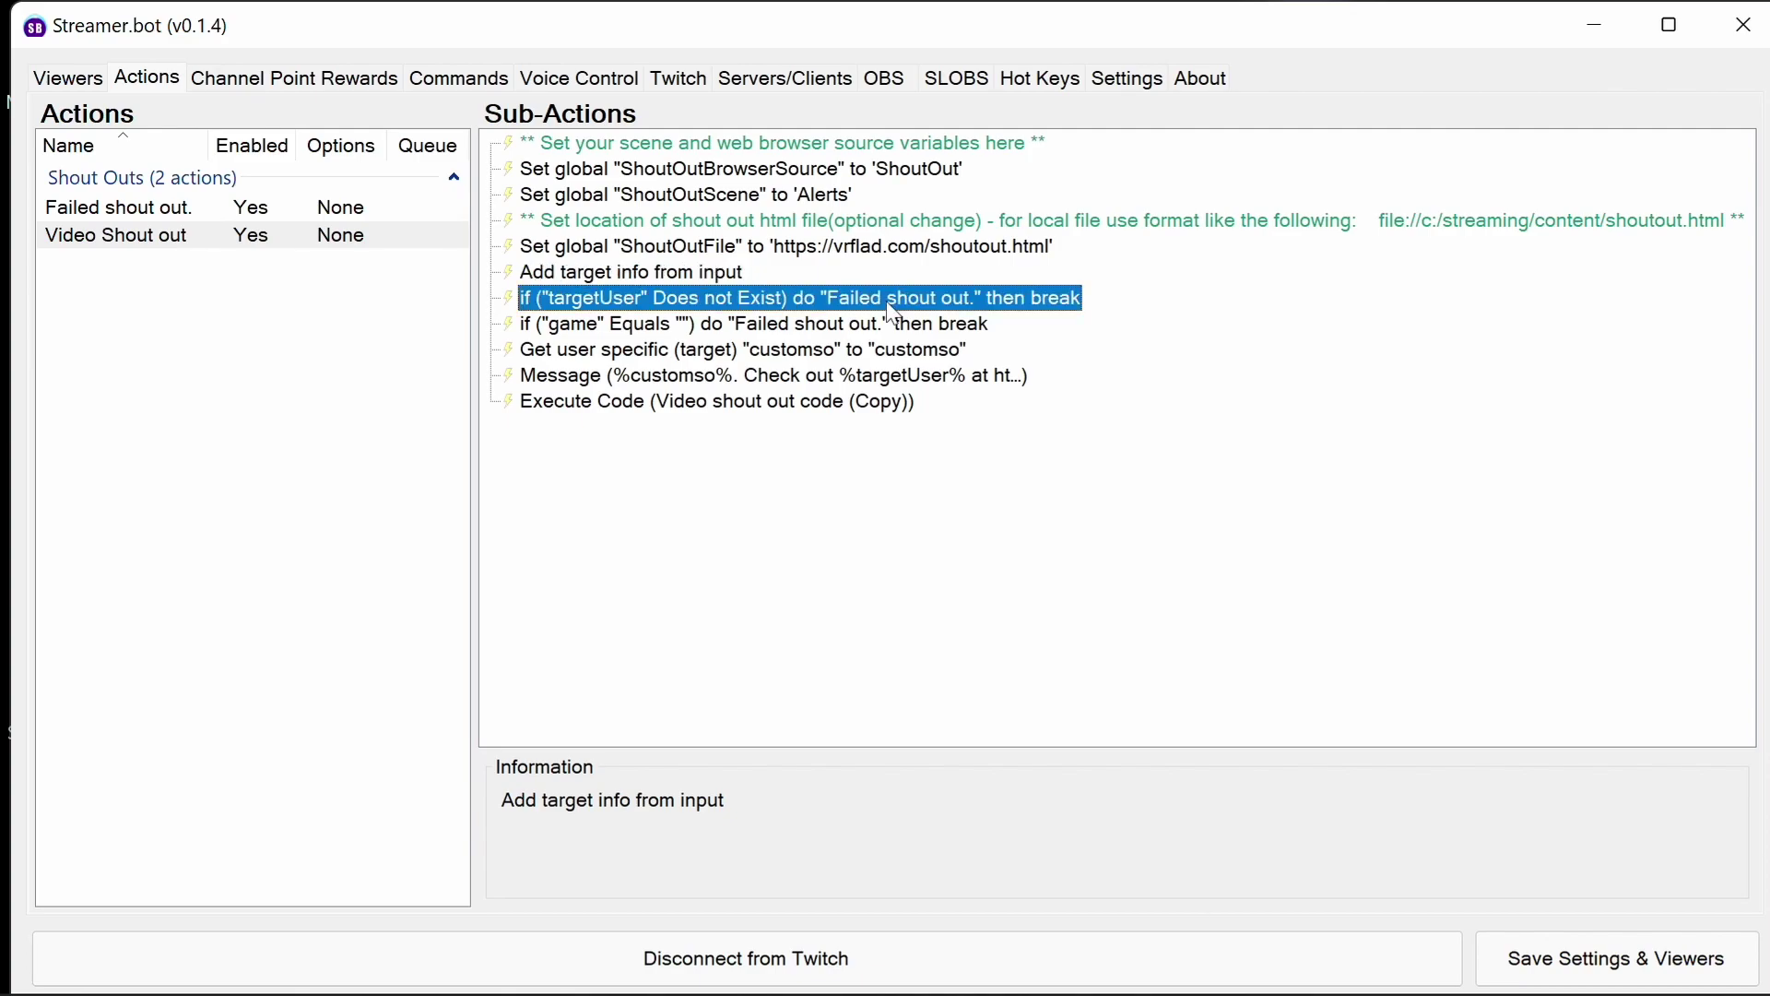
key("Down")
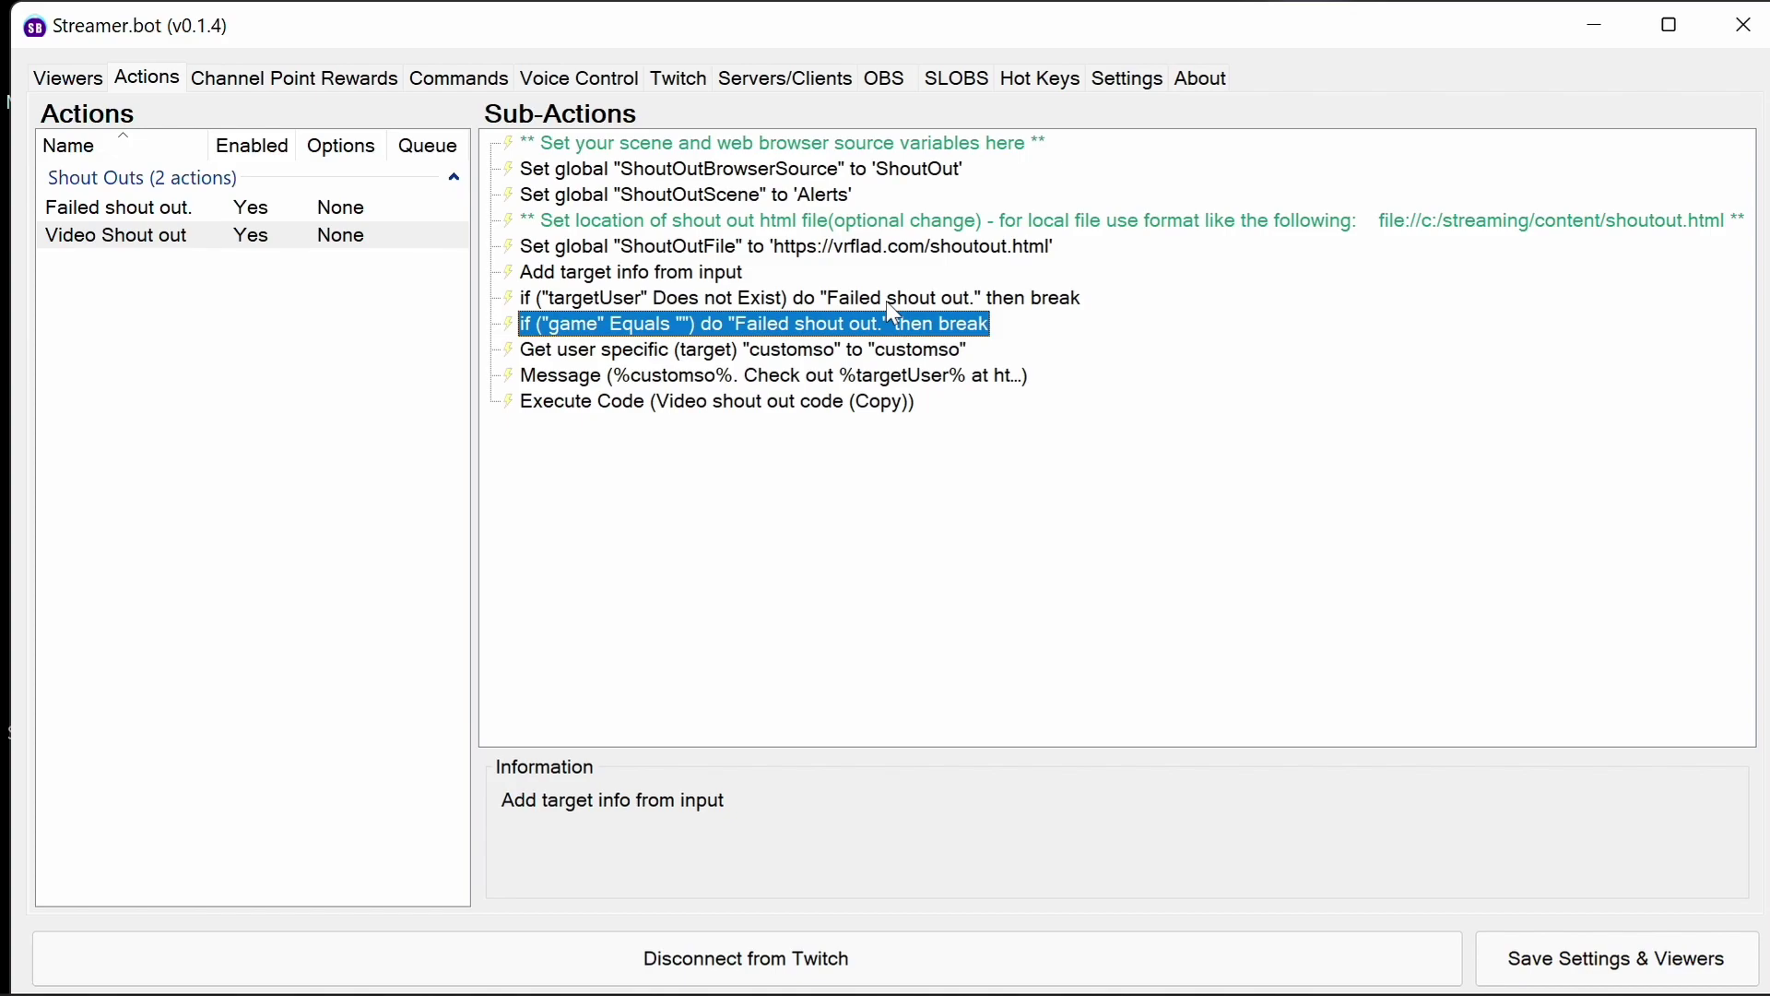
key("Down")
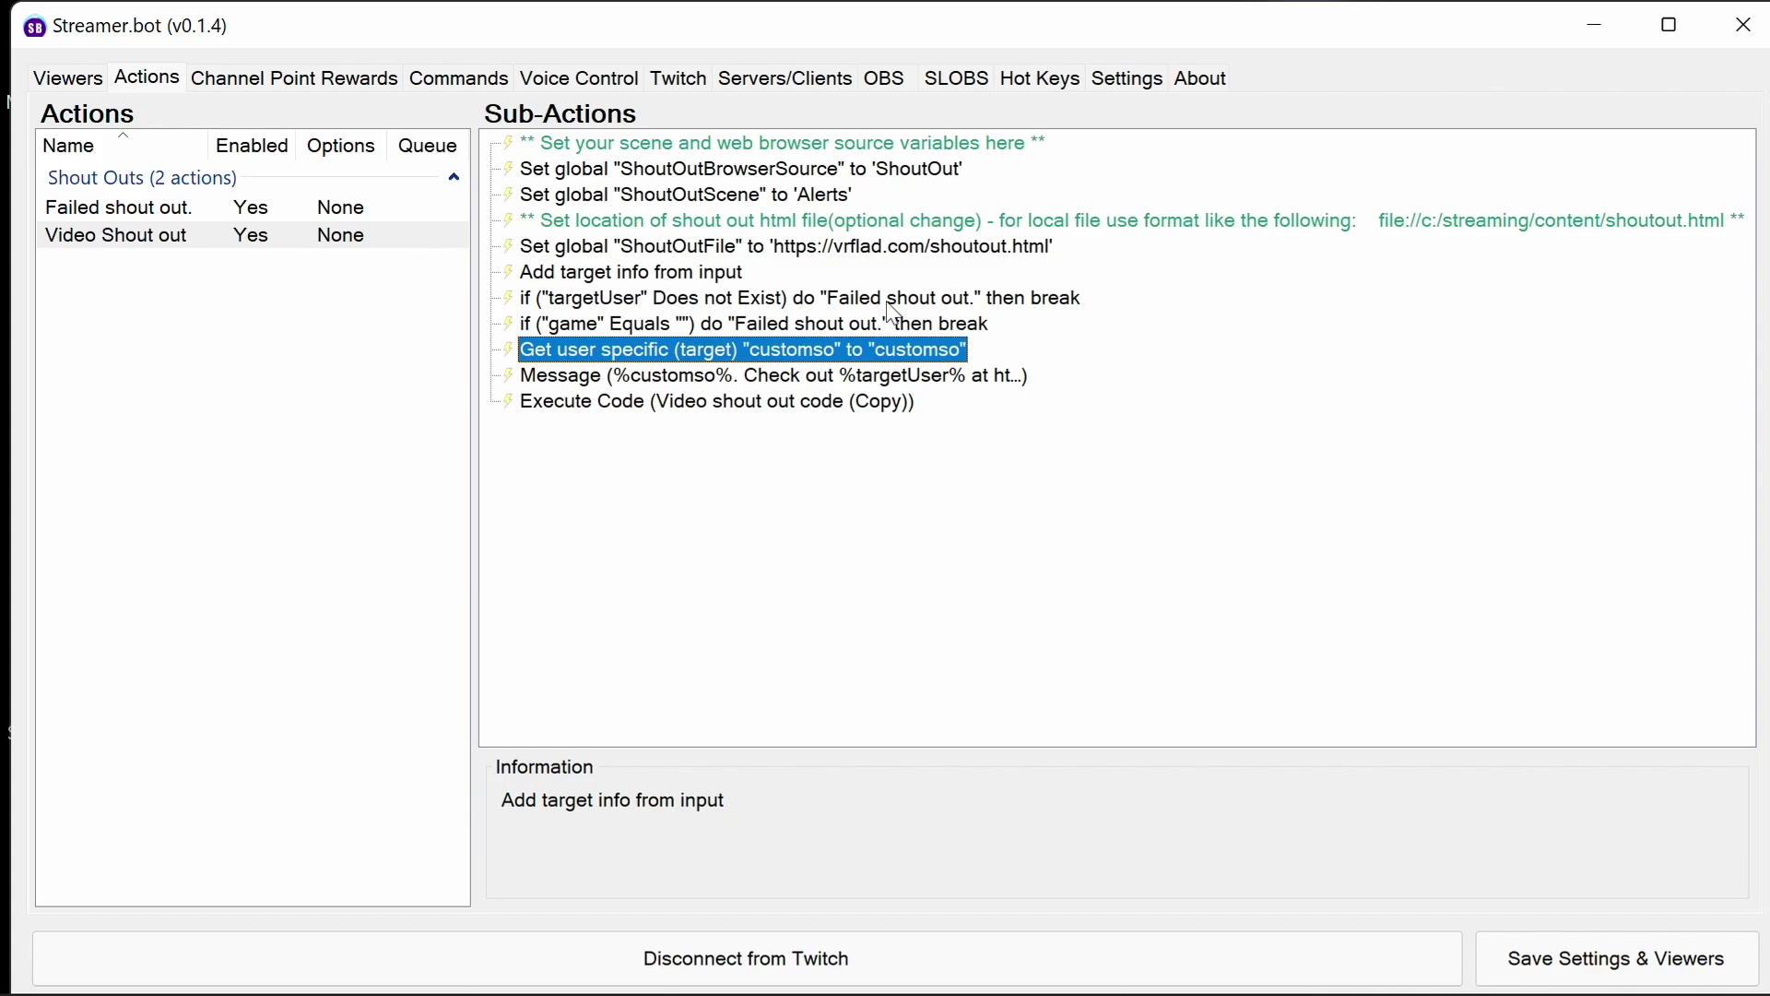
key("Down")
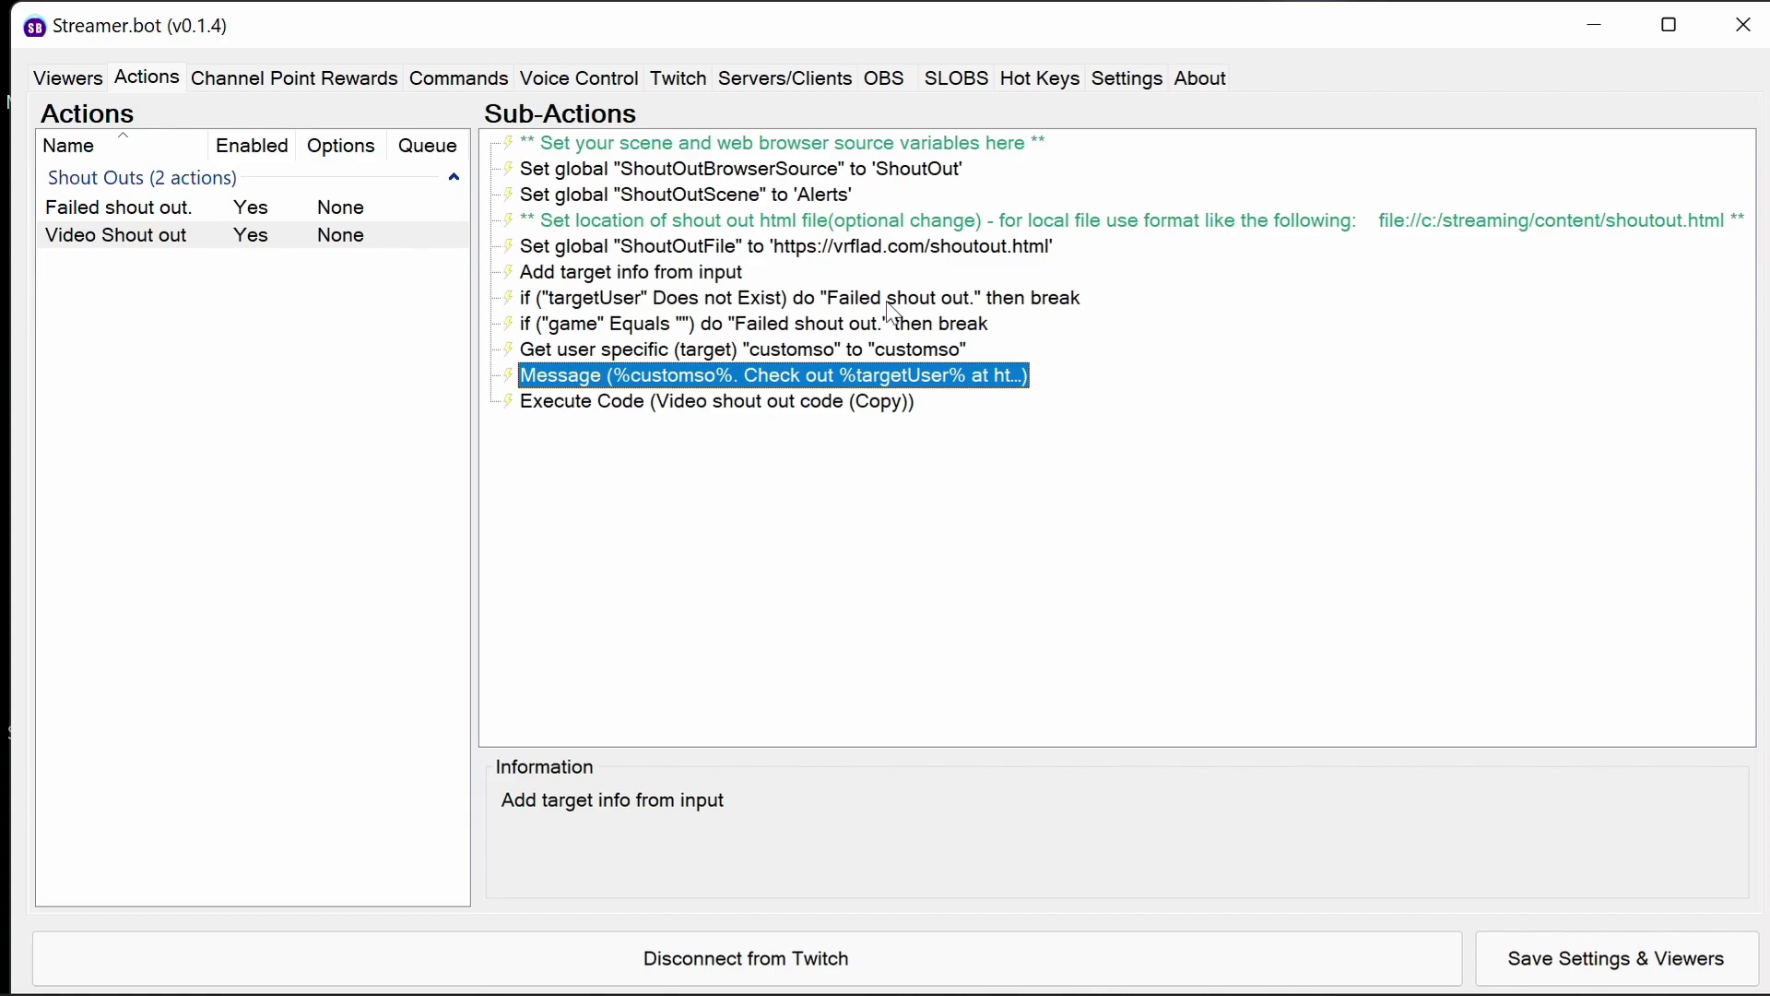
double_click(915, 378)
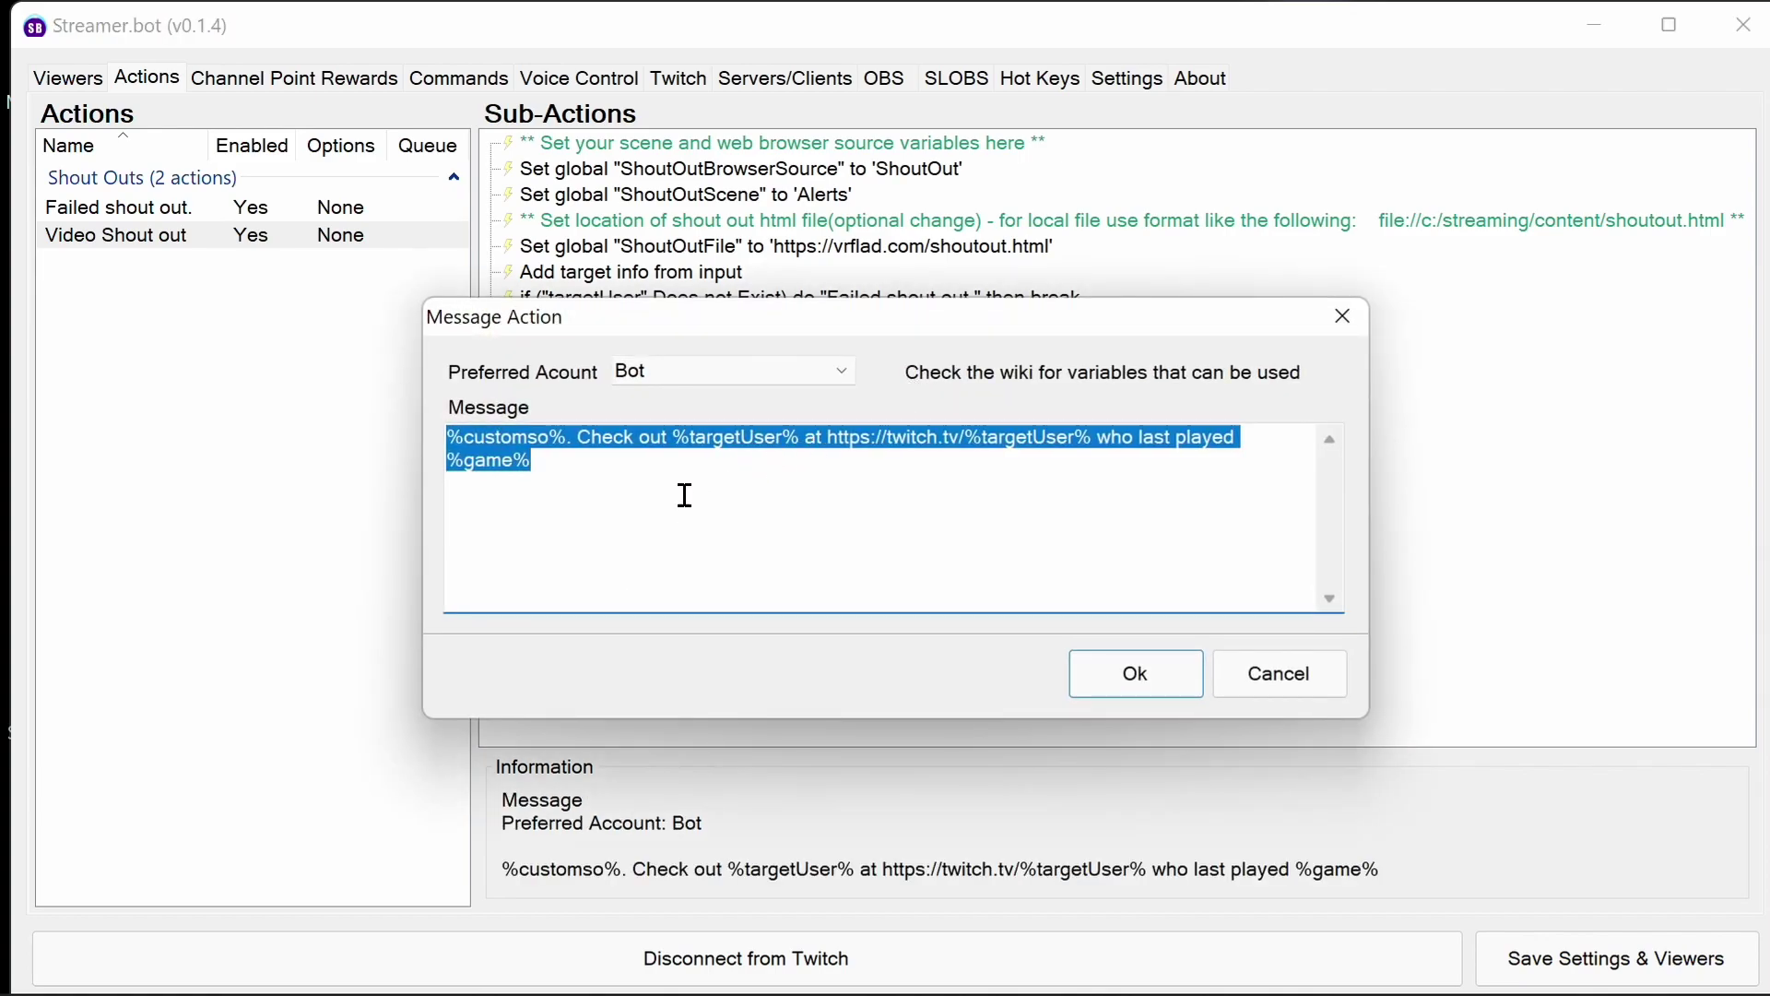
left_click_drag(567, 439, 449, 439)
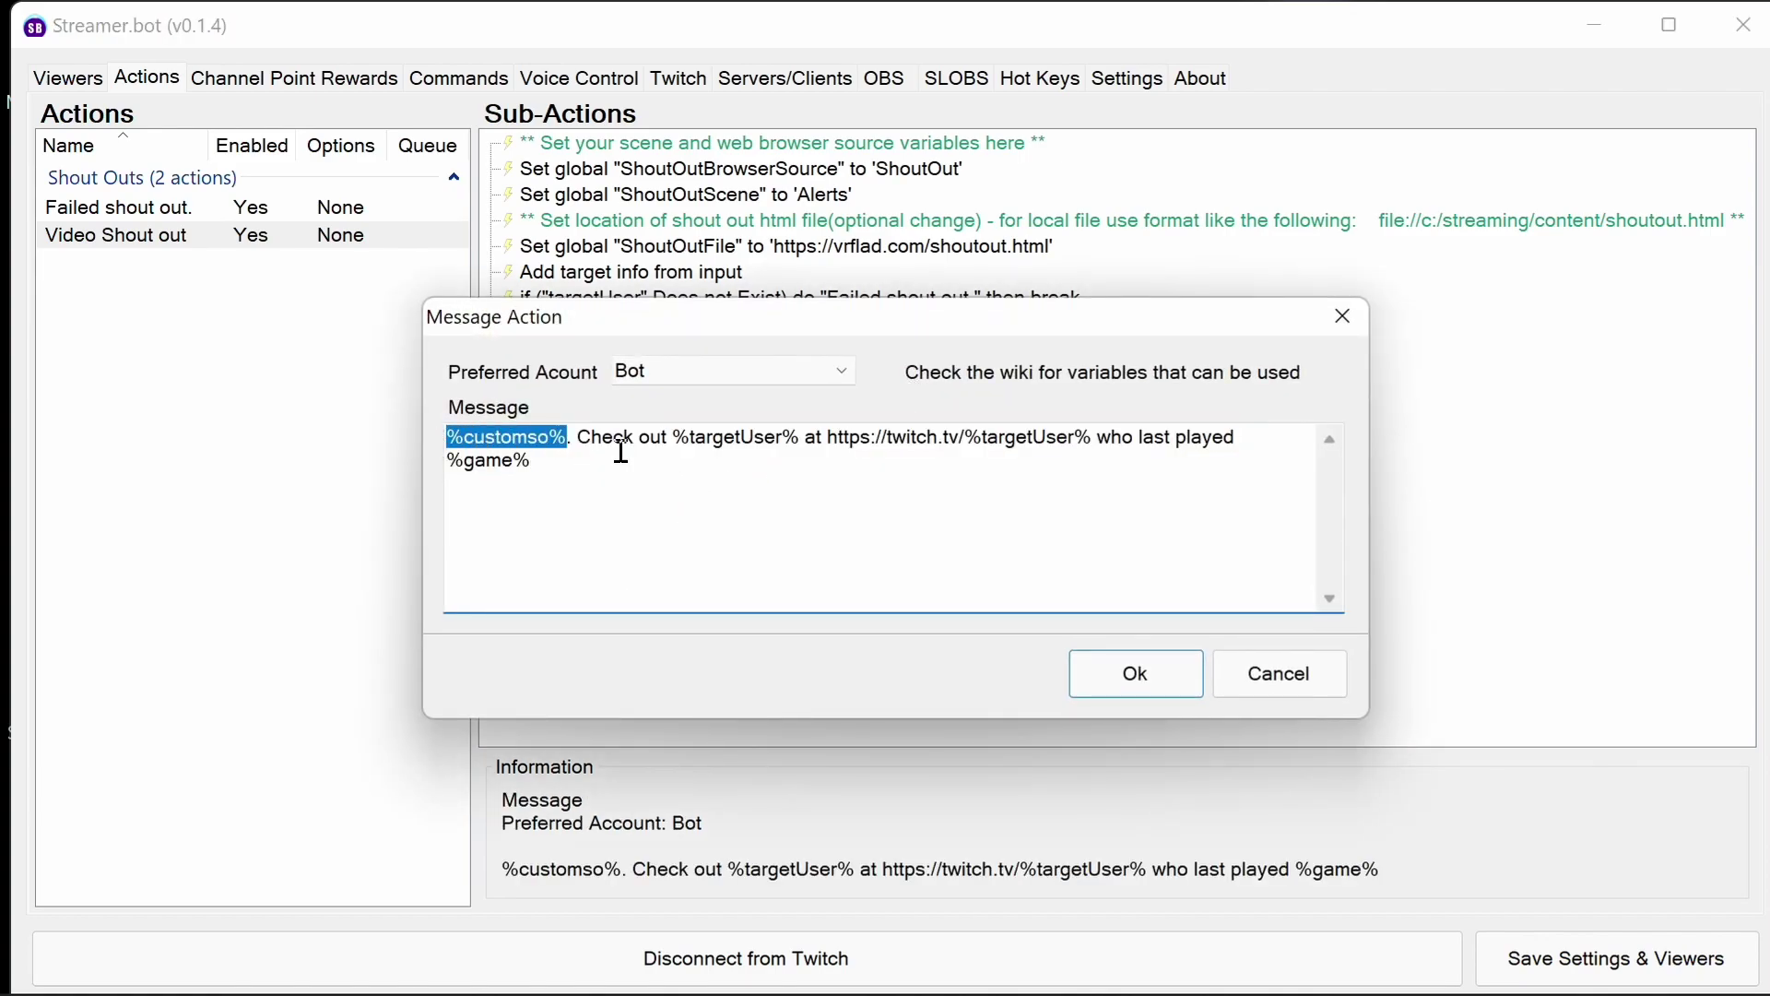
left_click(678, 438)
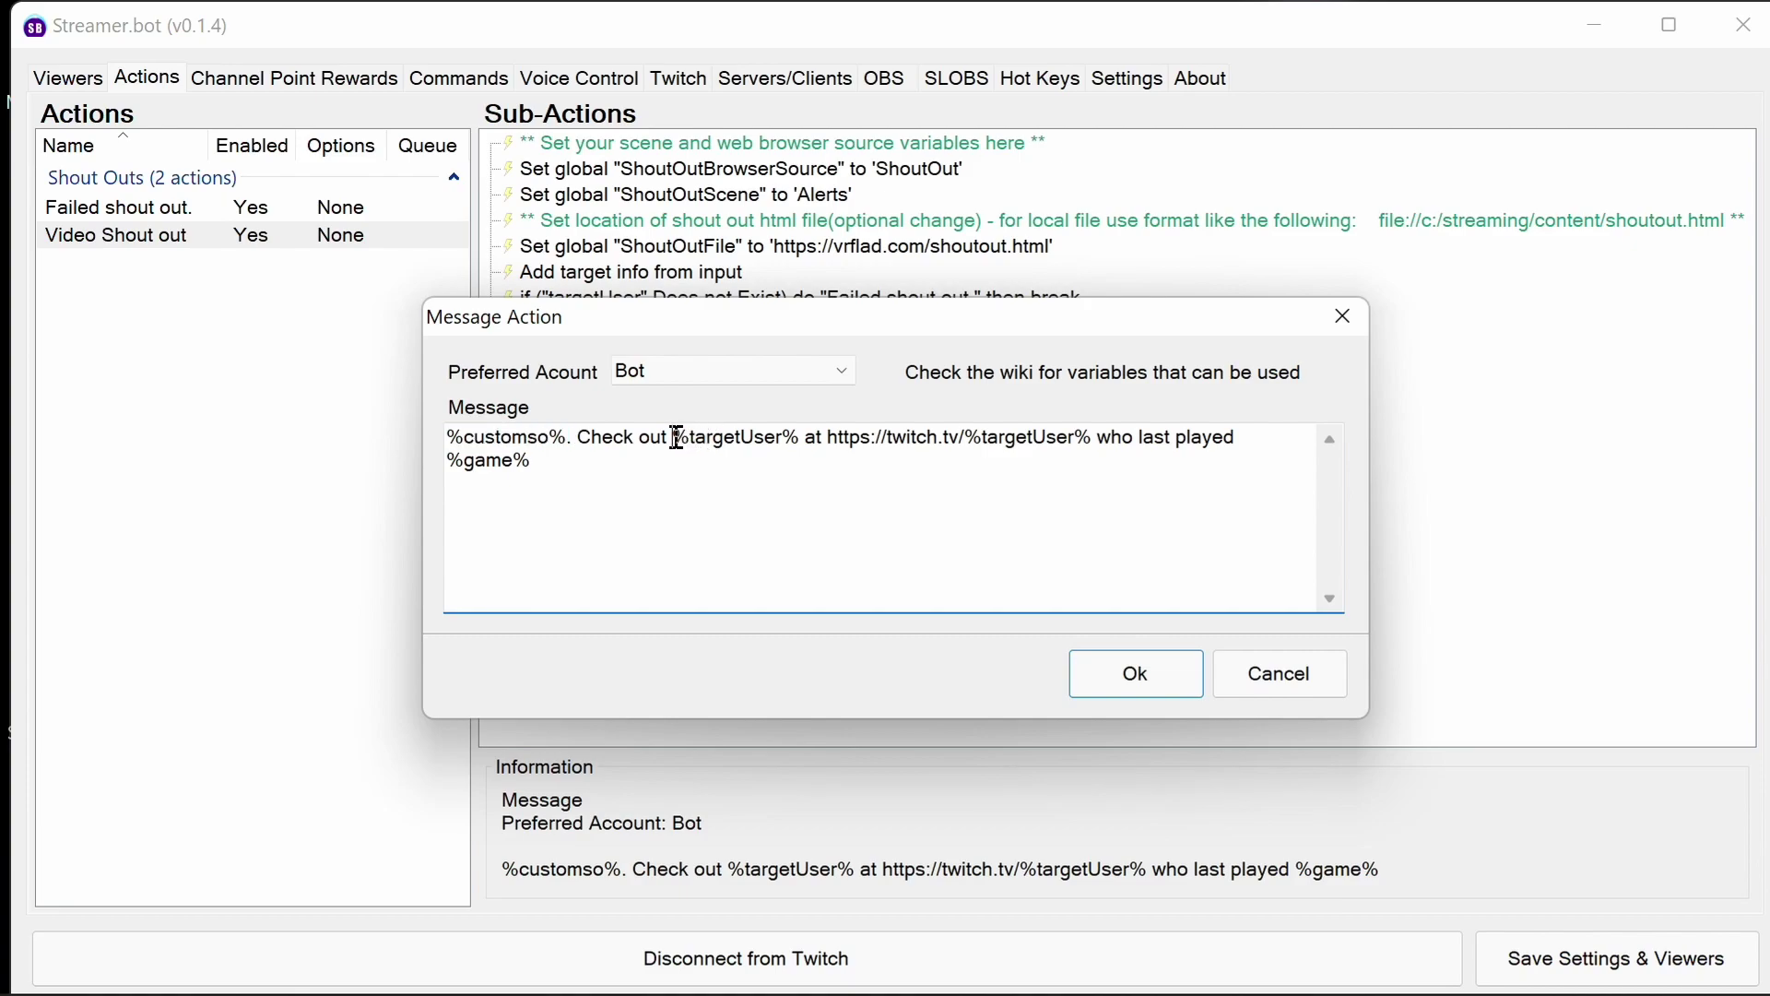
left_click_drag(677, 438, 800, 439)
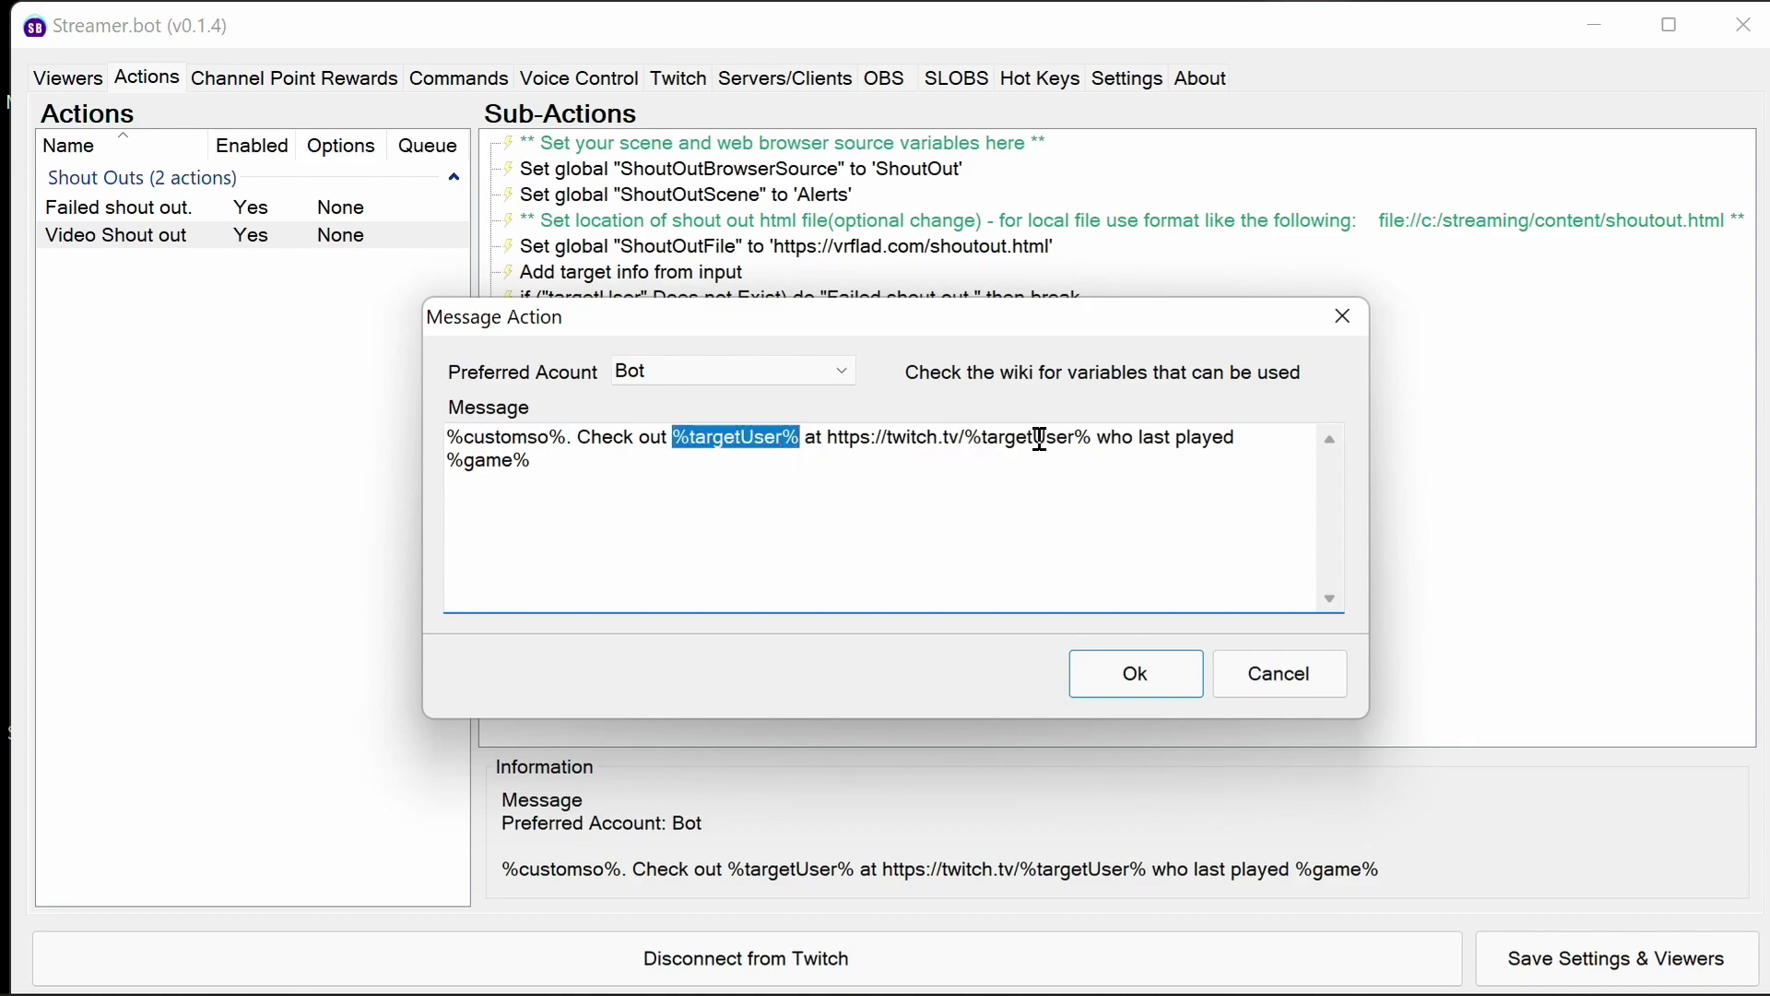
left_click_drag(1093, 438, 835, 445)
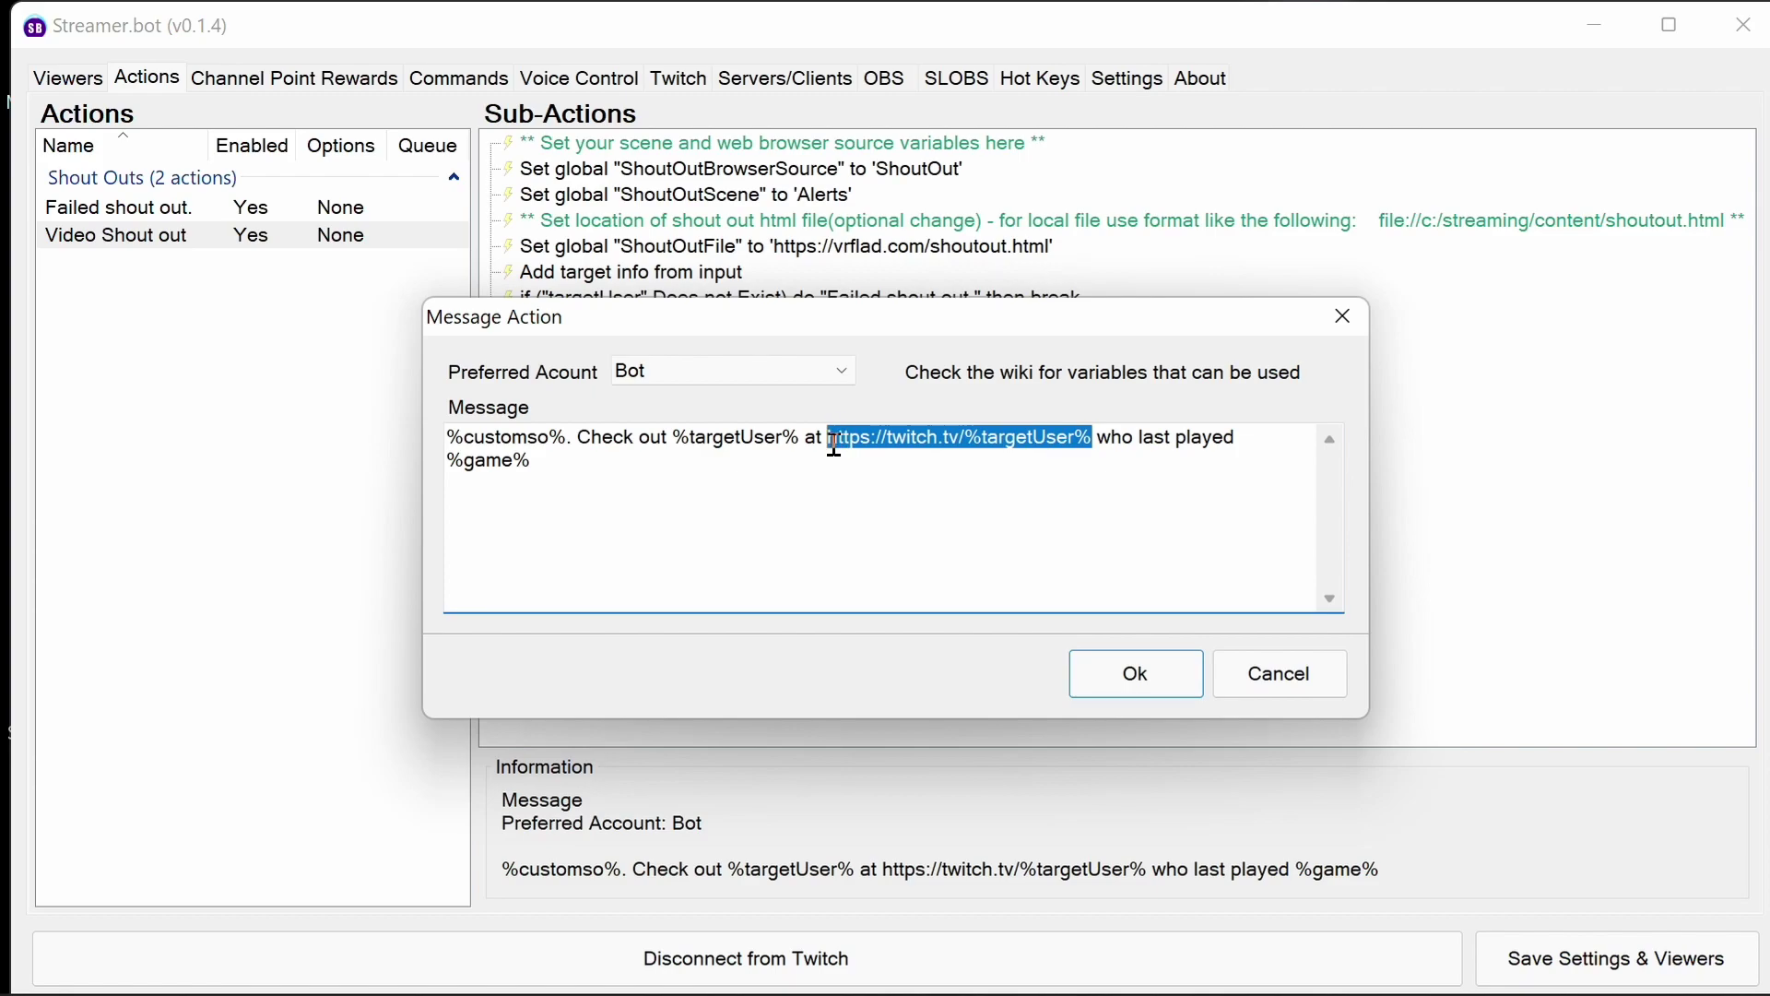
left_click_drag(1082, 462, 447, 459)
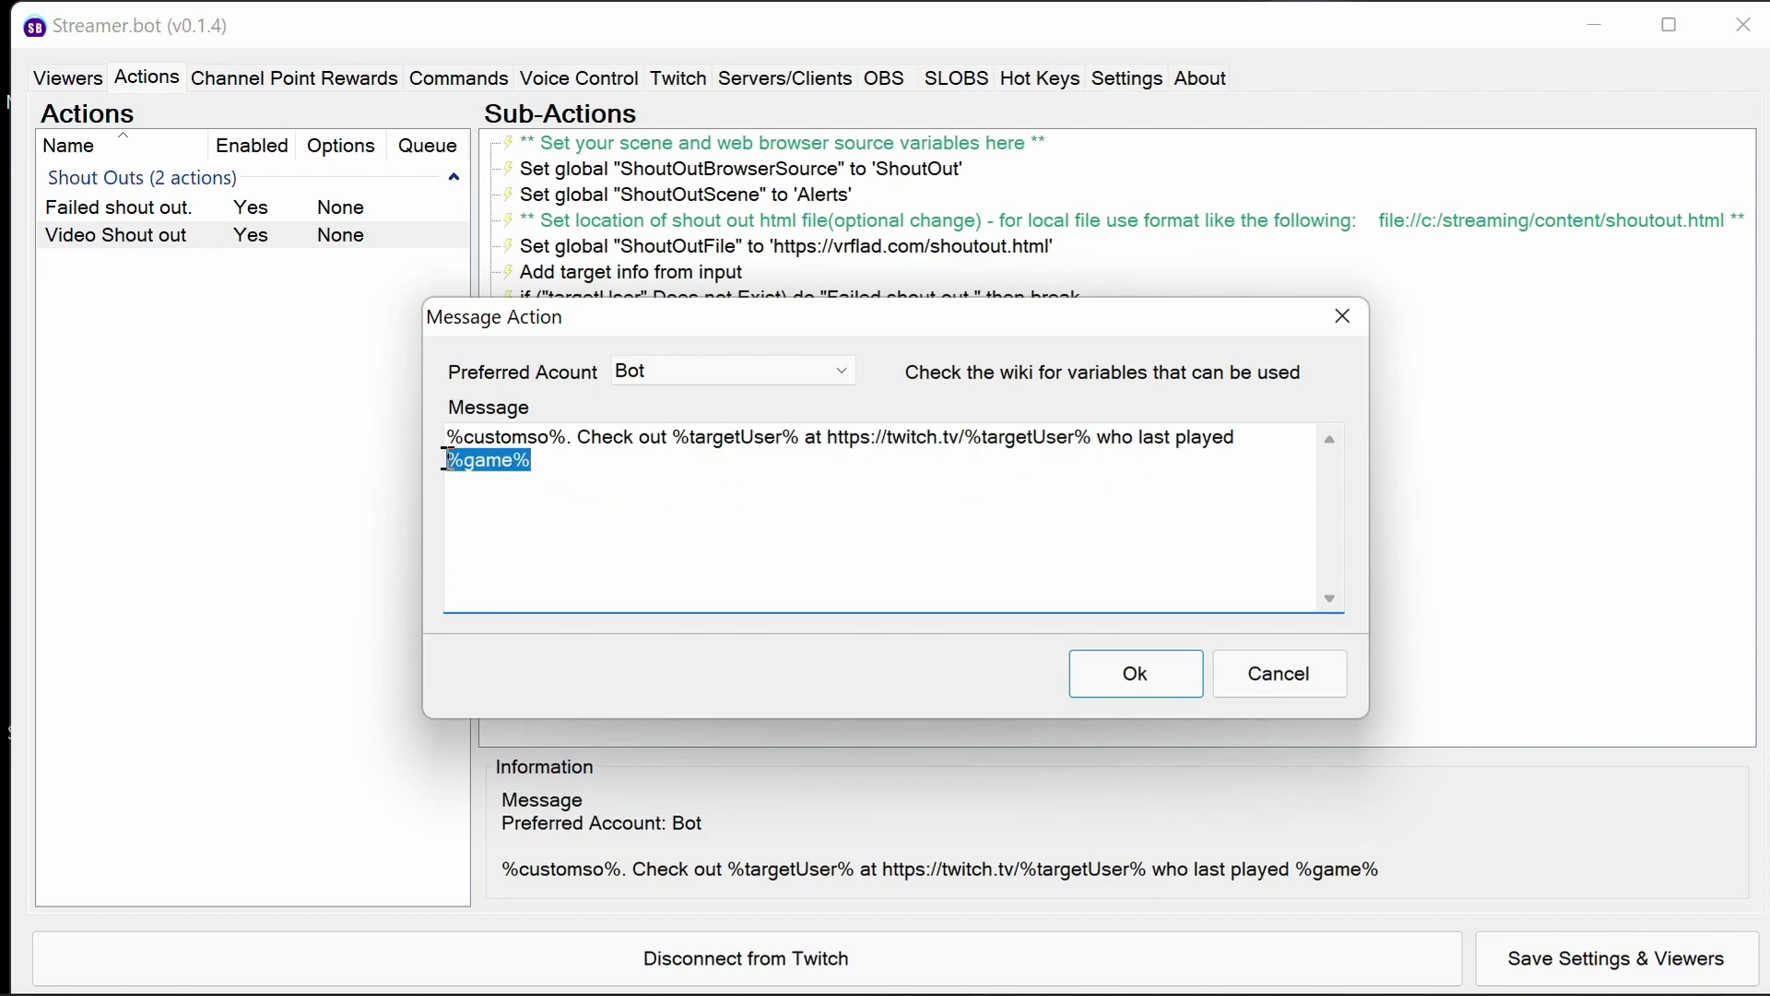
left_click(1275, 674)
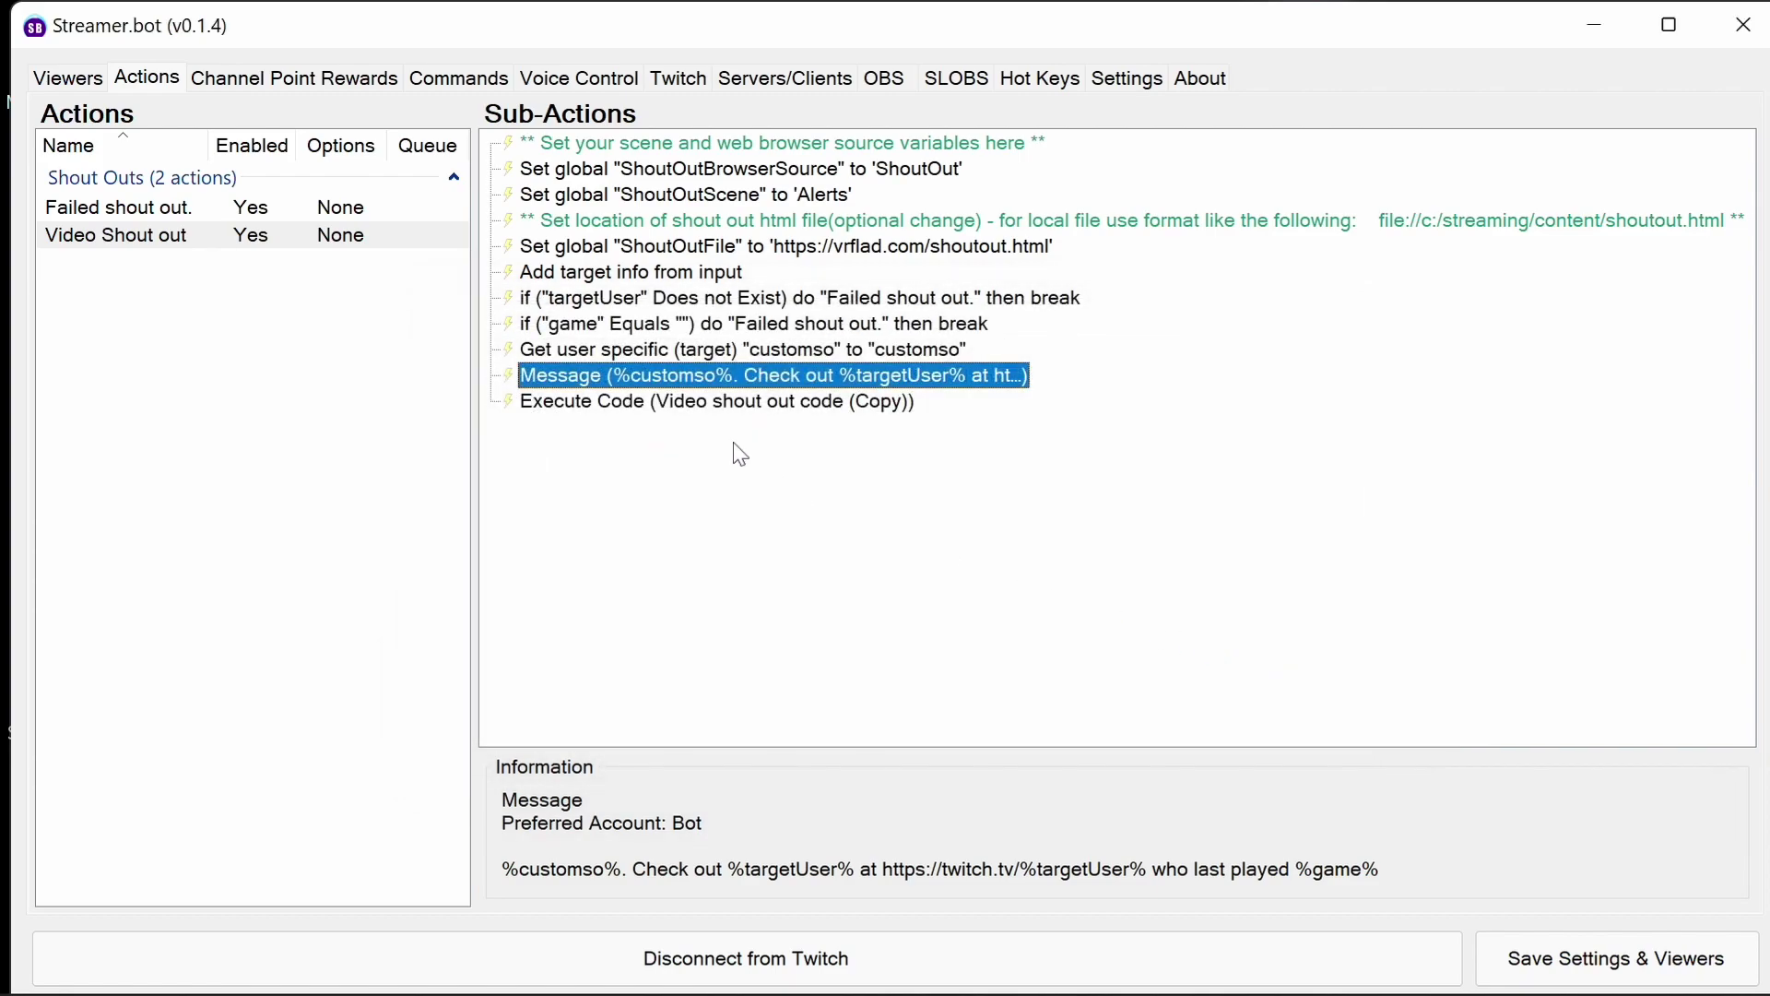
left_click(696, 414)
double_click(696, 413)
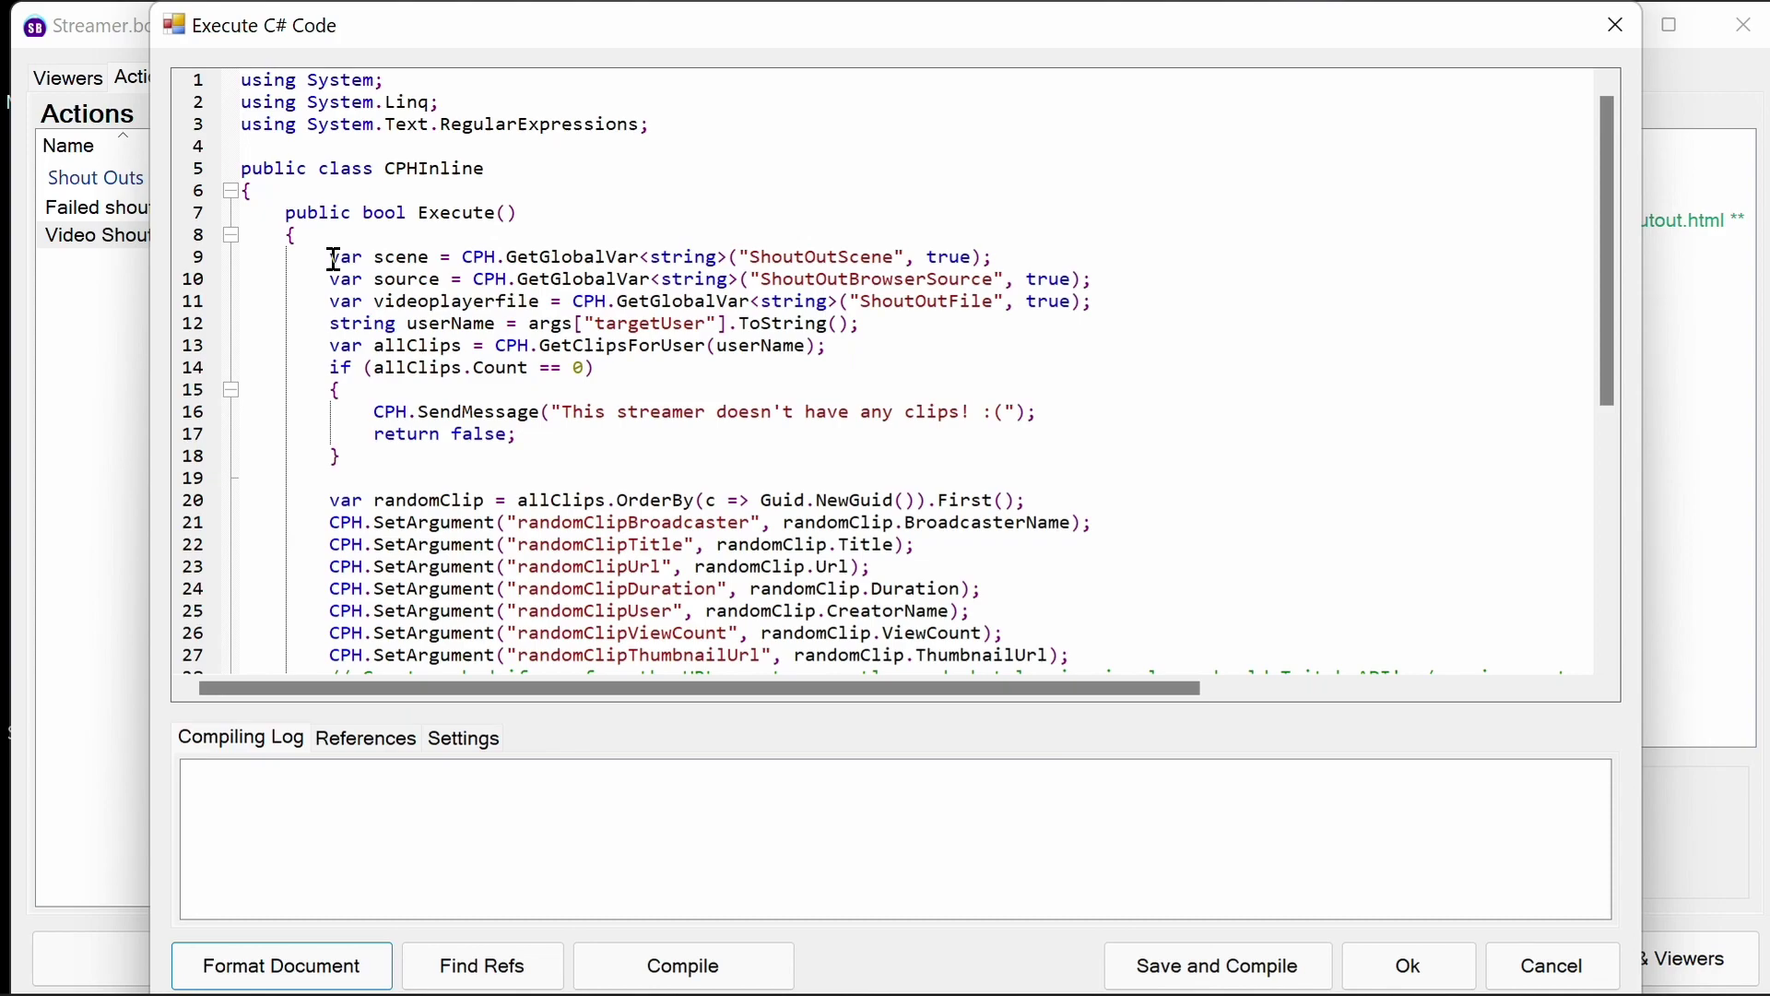
double_click(508, 258)
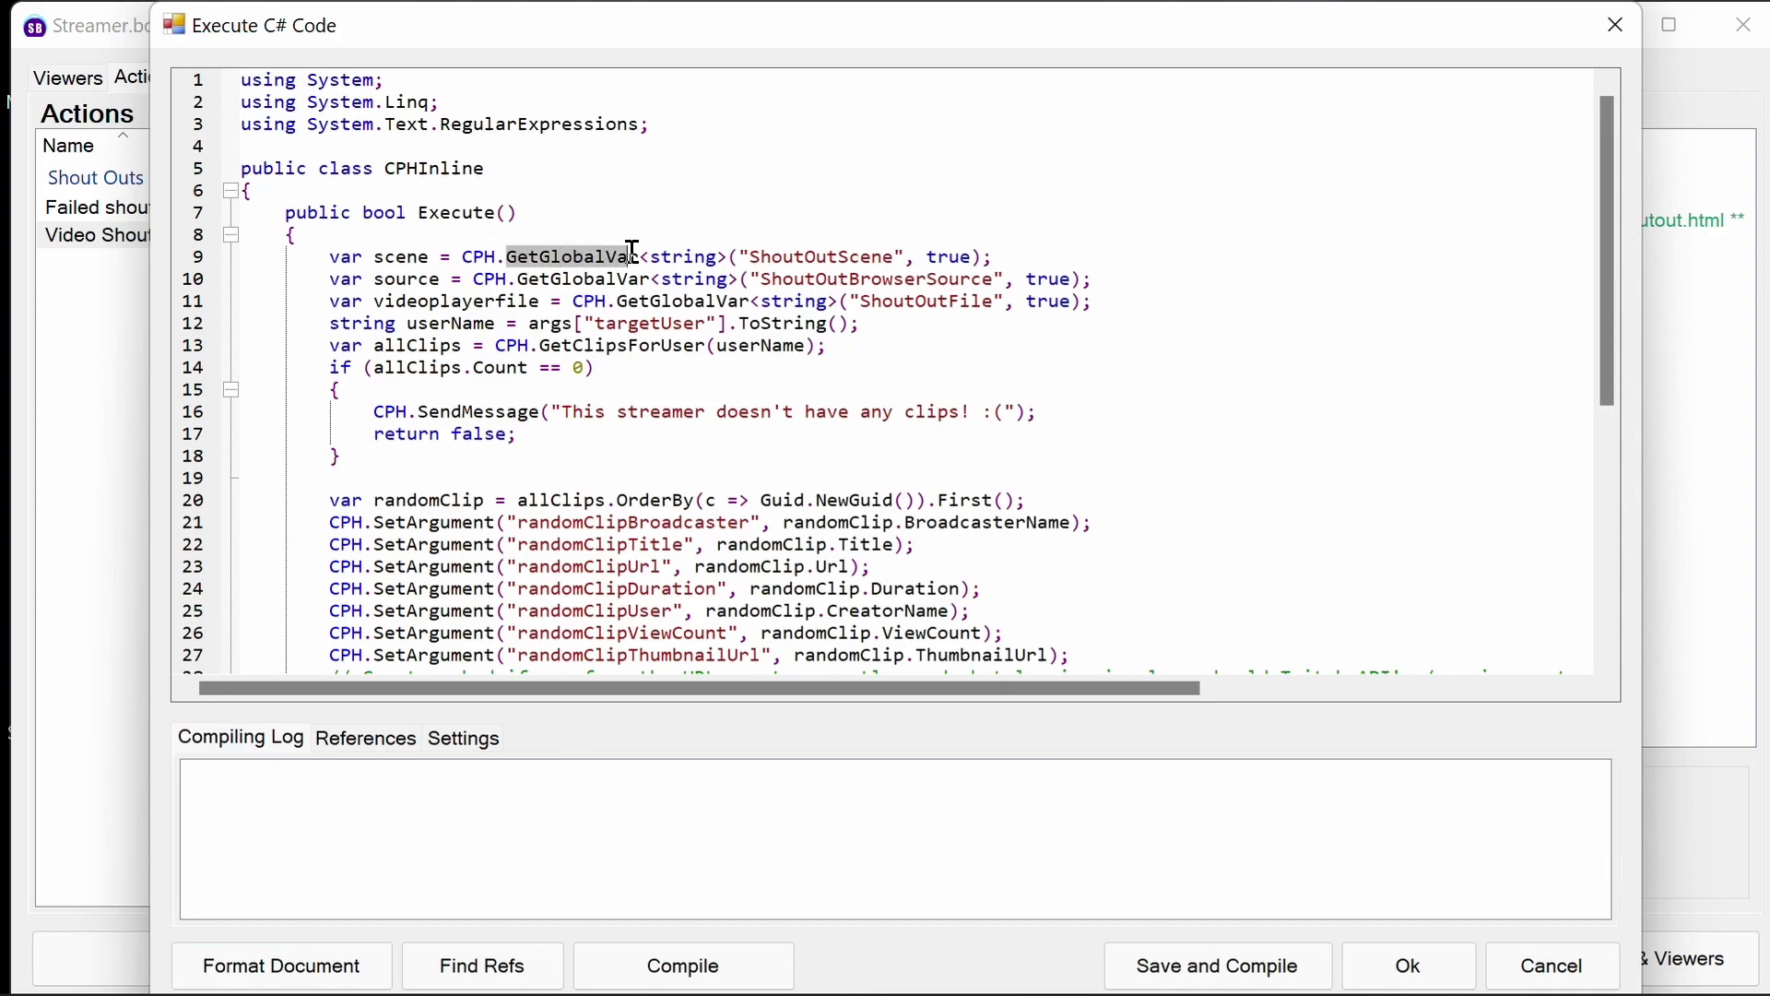
double_click(841, 256)
double_click(895, 280)
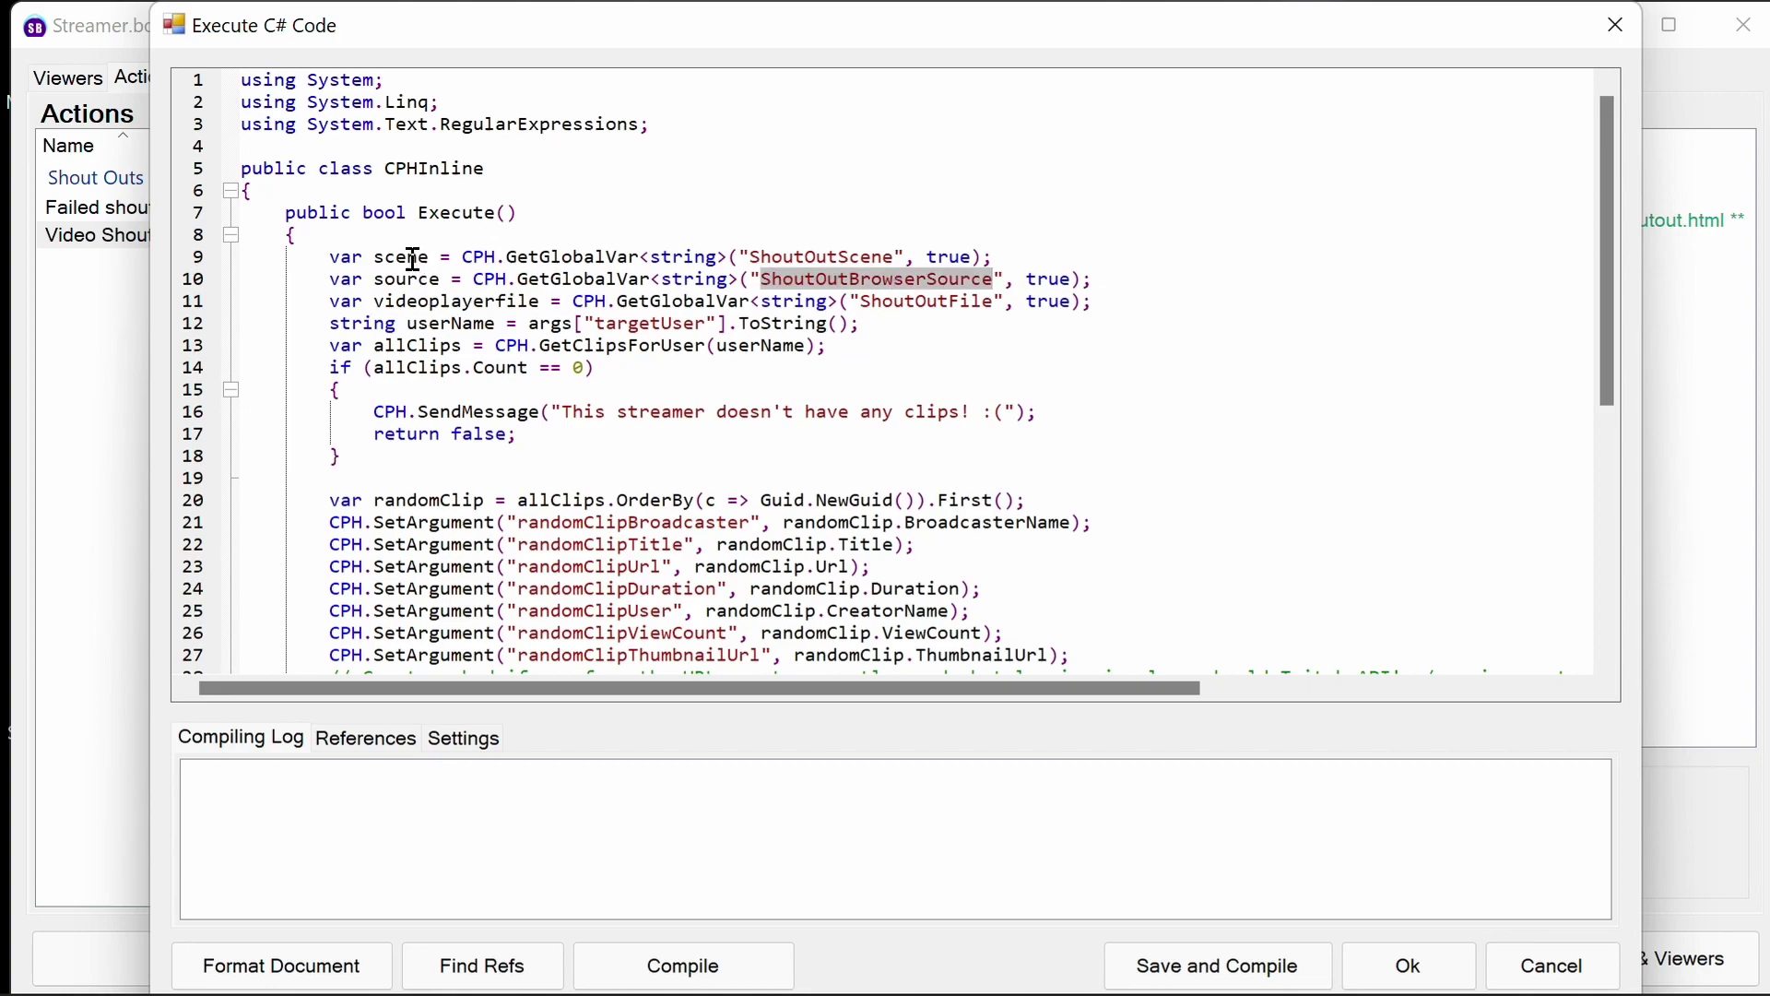
double_click(414, 258)
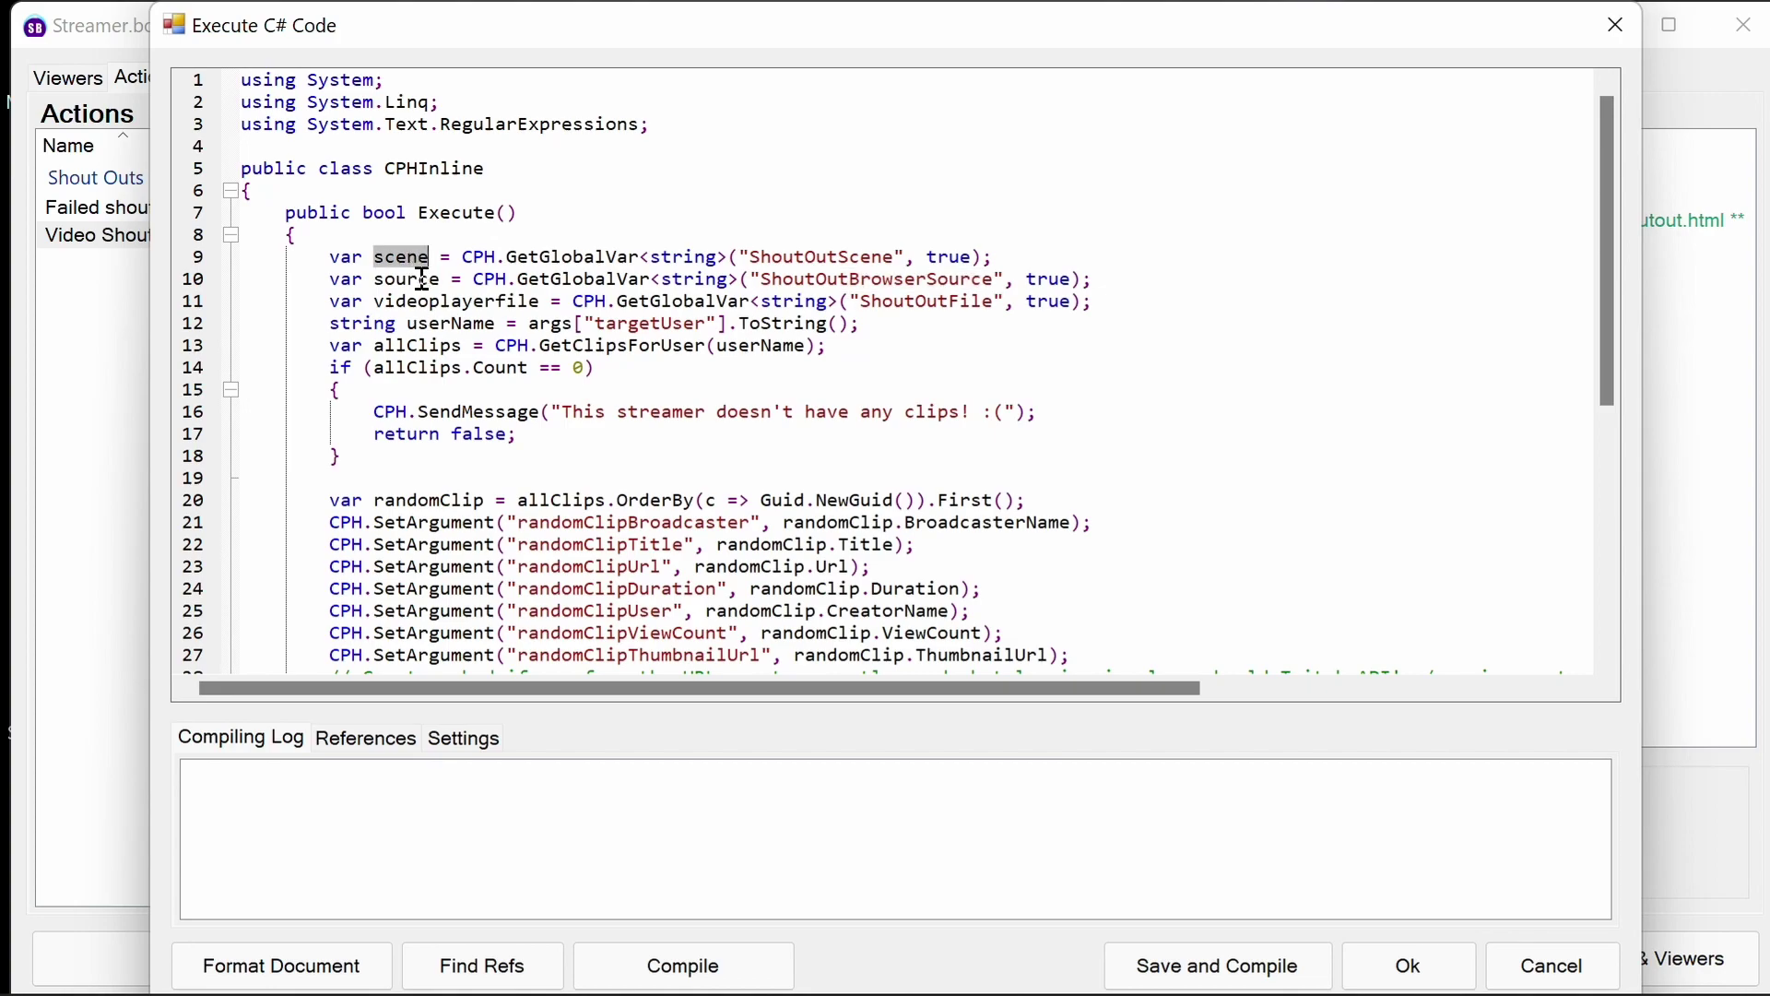
double_click(422, 279)
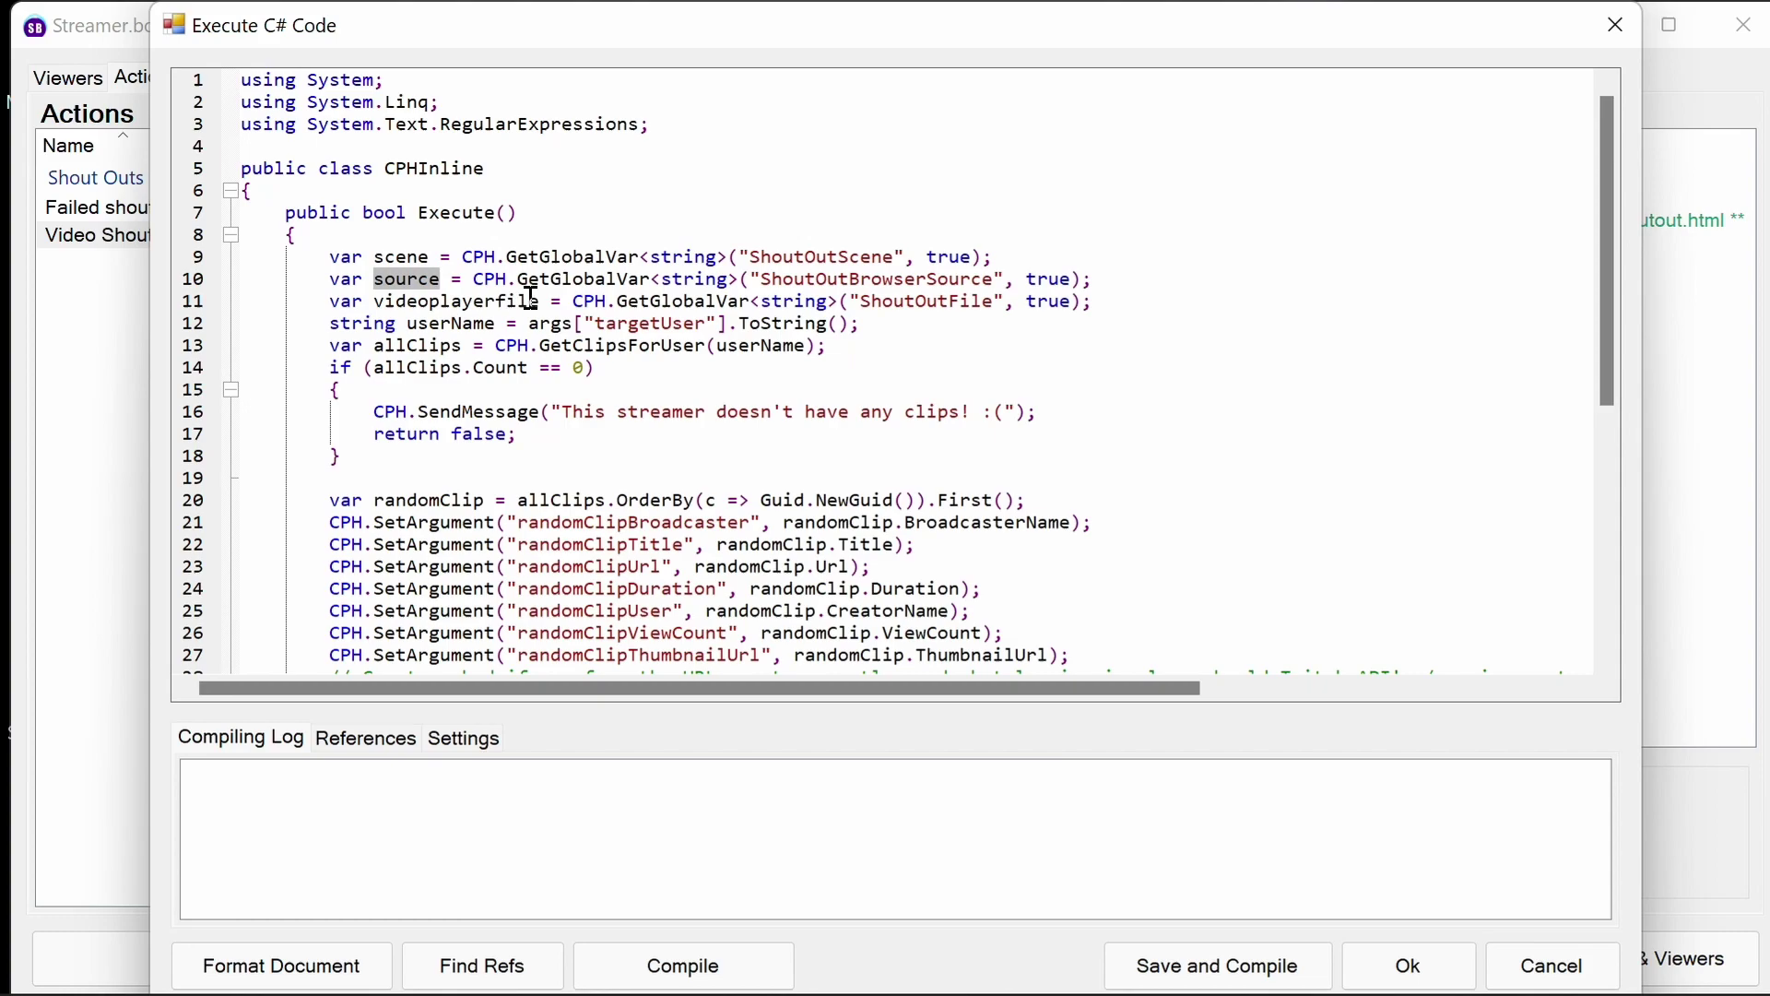
left_click(461, 304)
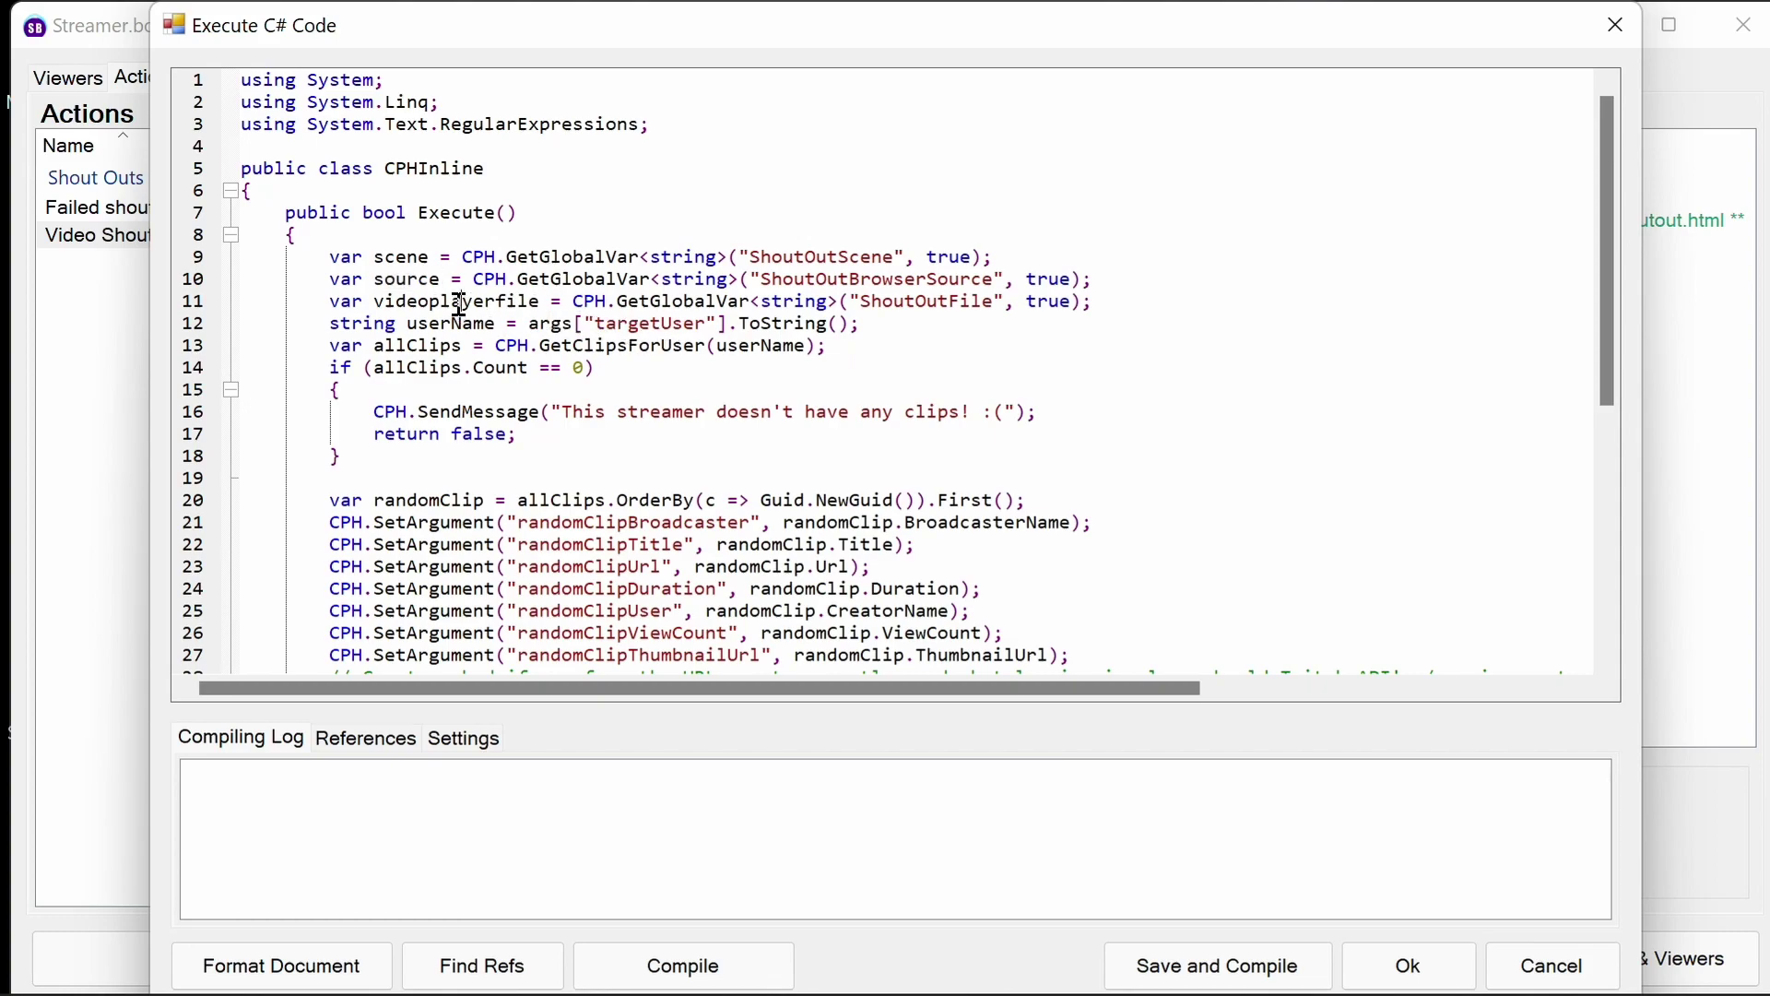
double_click(461, 304)
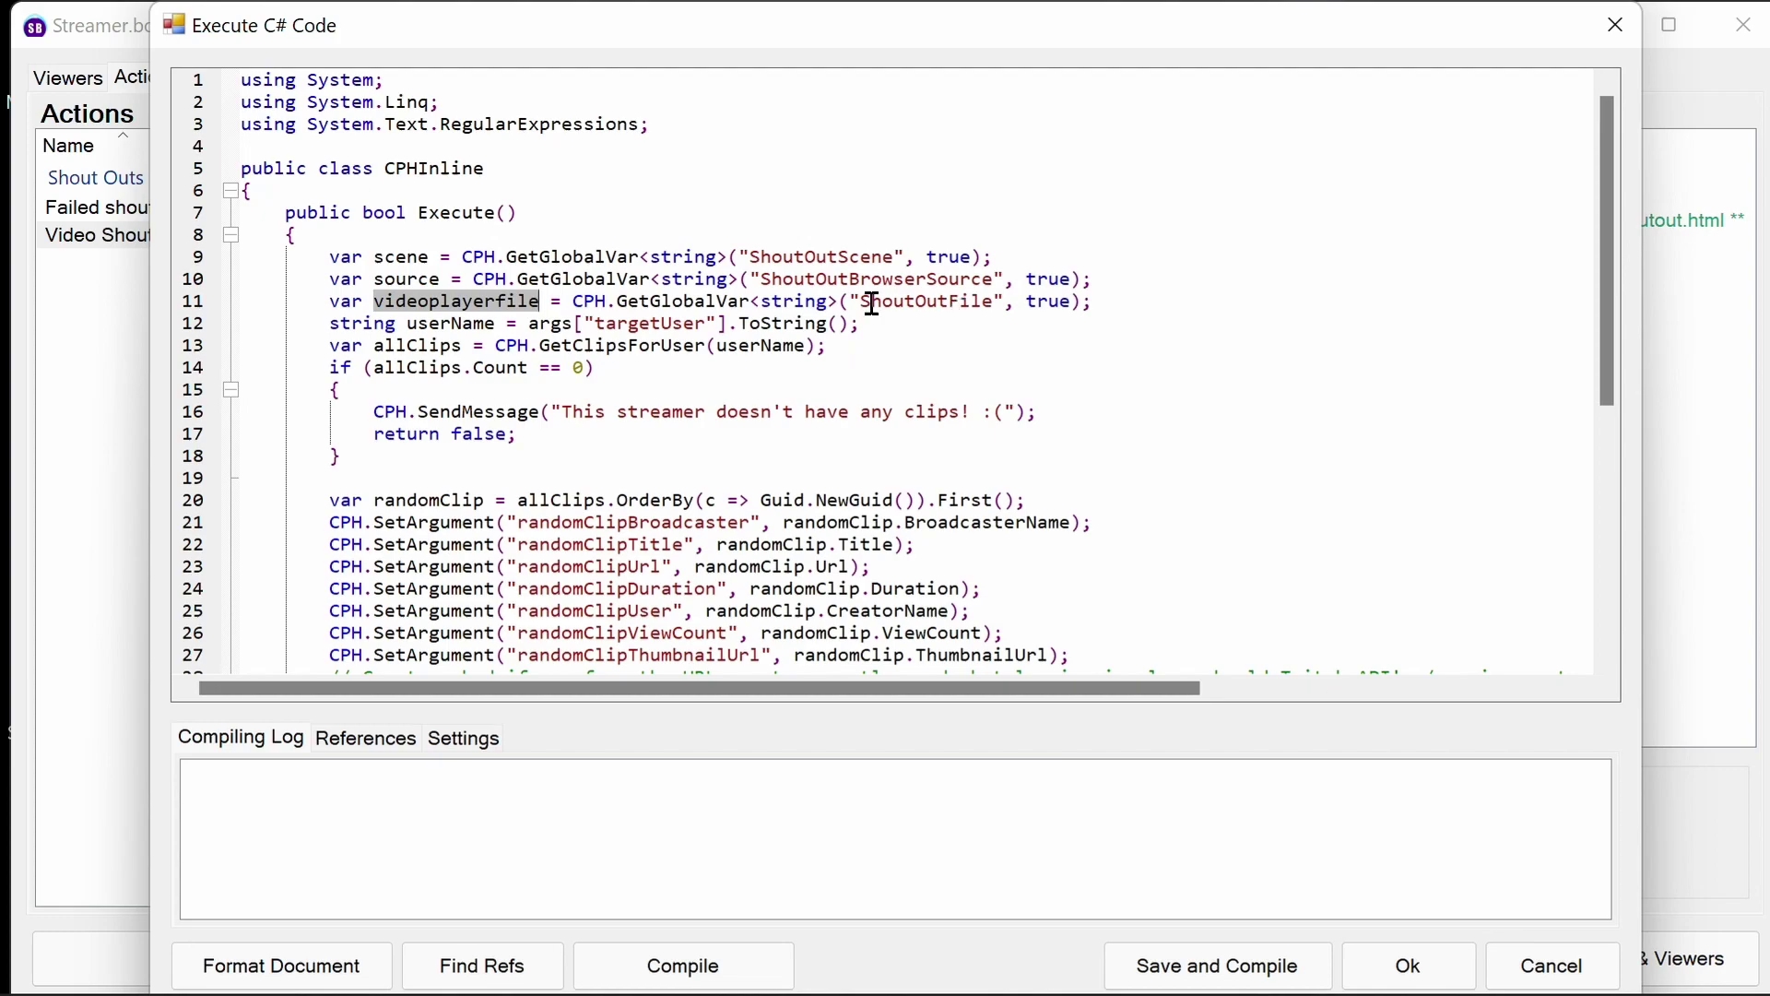
double_click(681, 324)
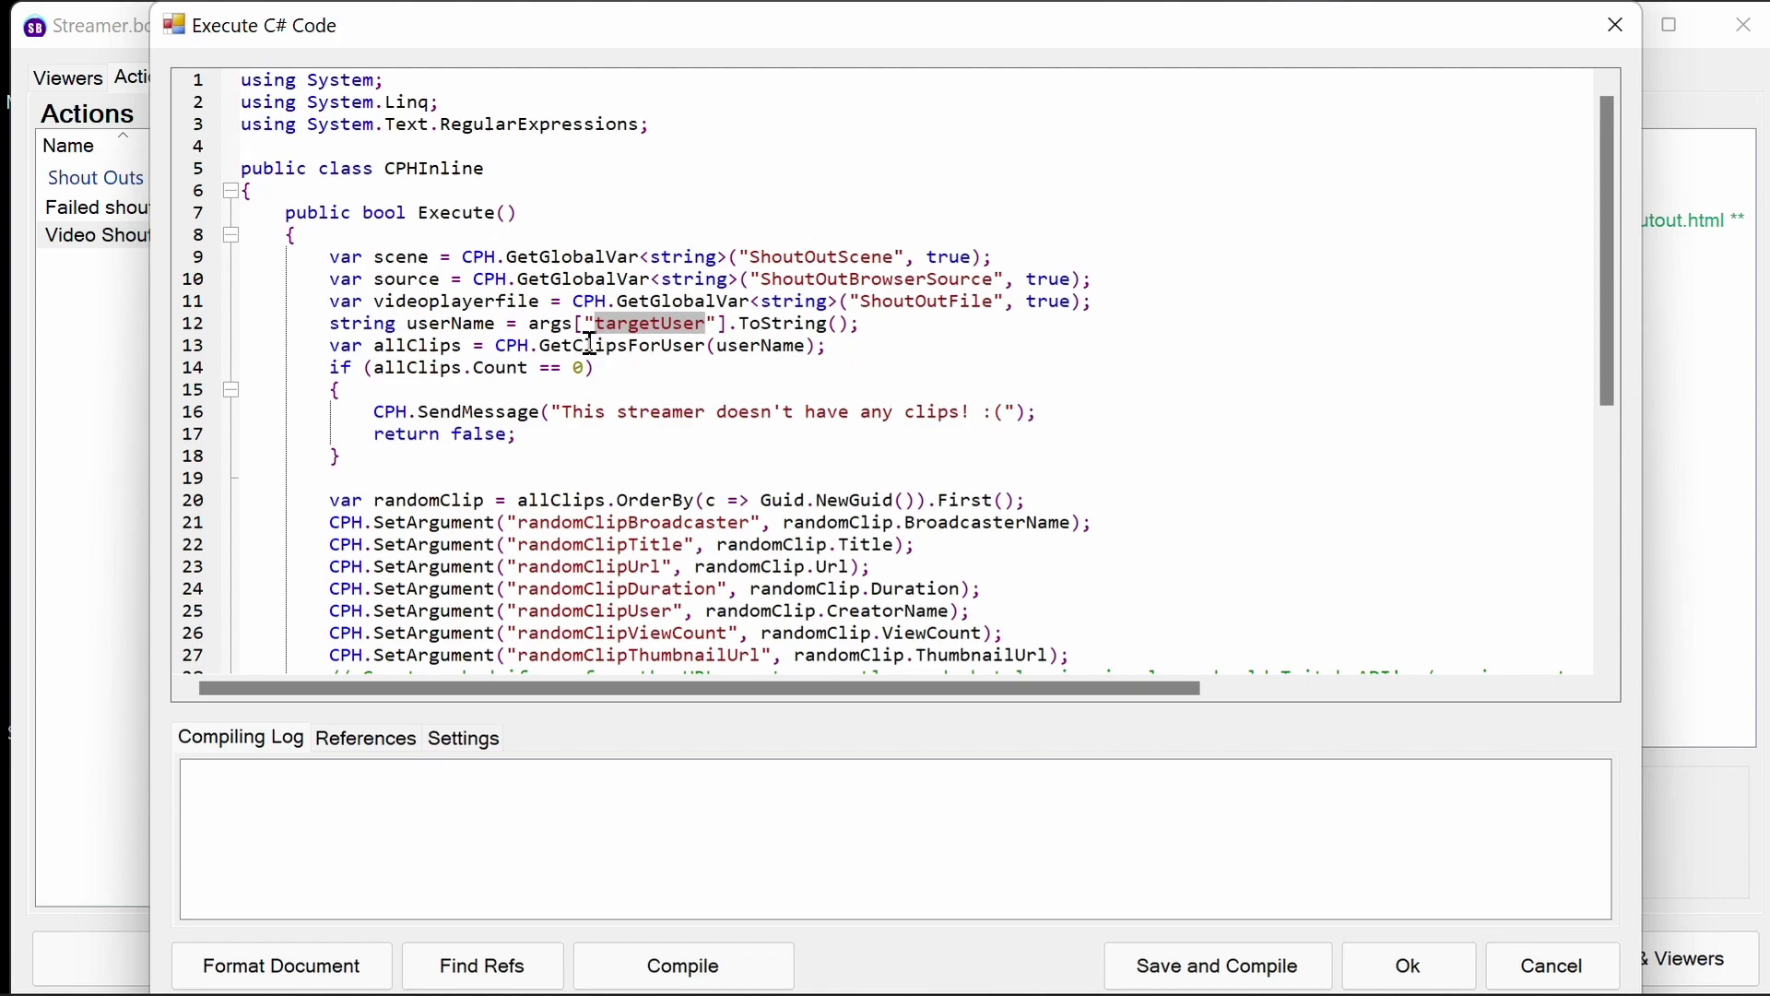
left_click_drag(707, 345, 495, 347)
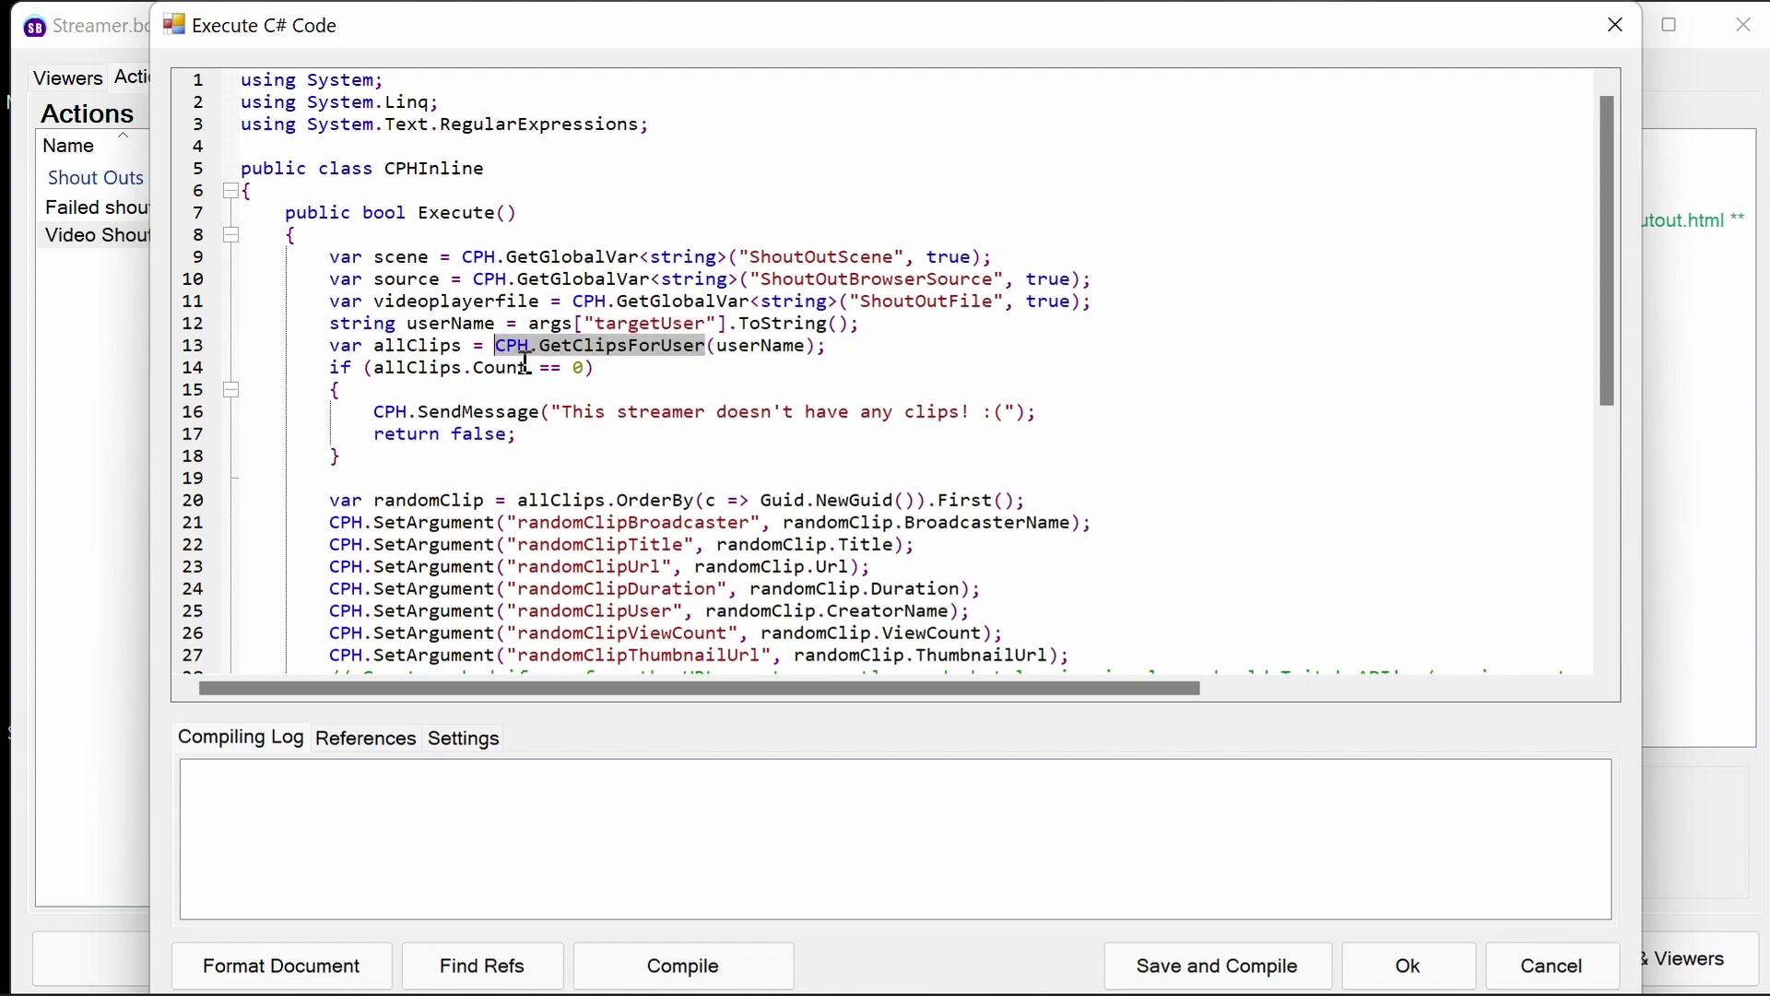
double_click(752, 345)
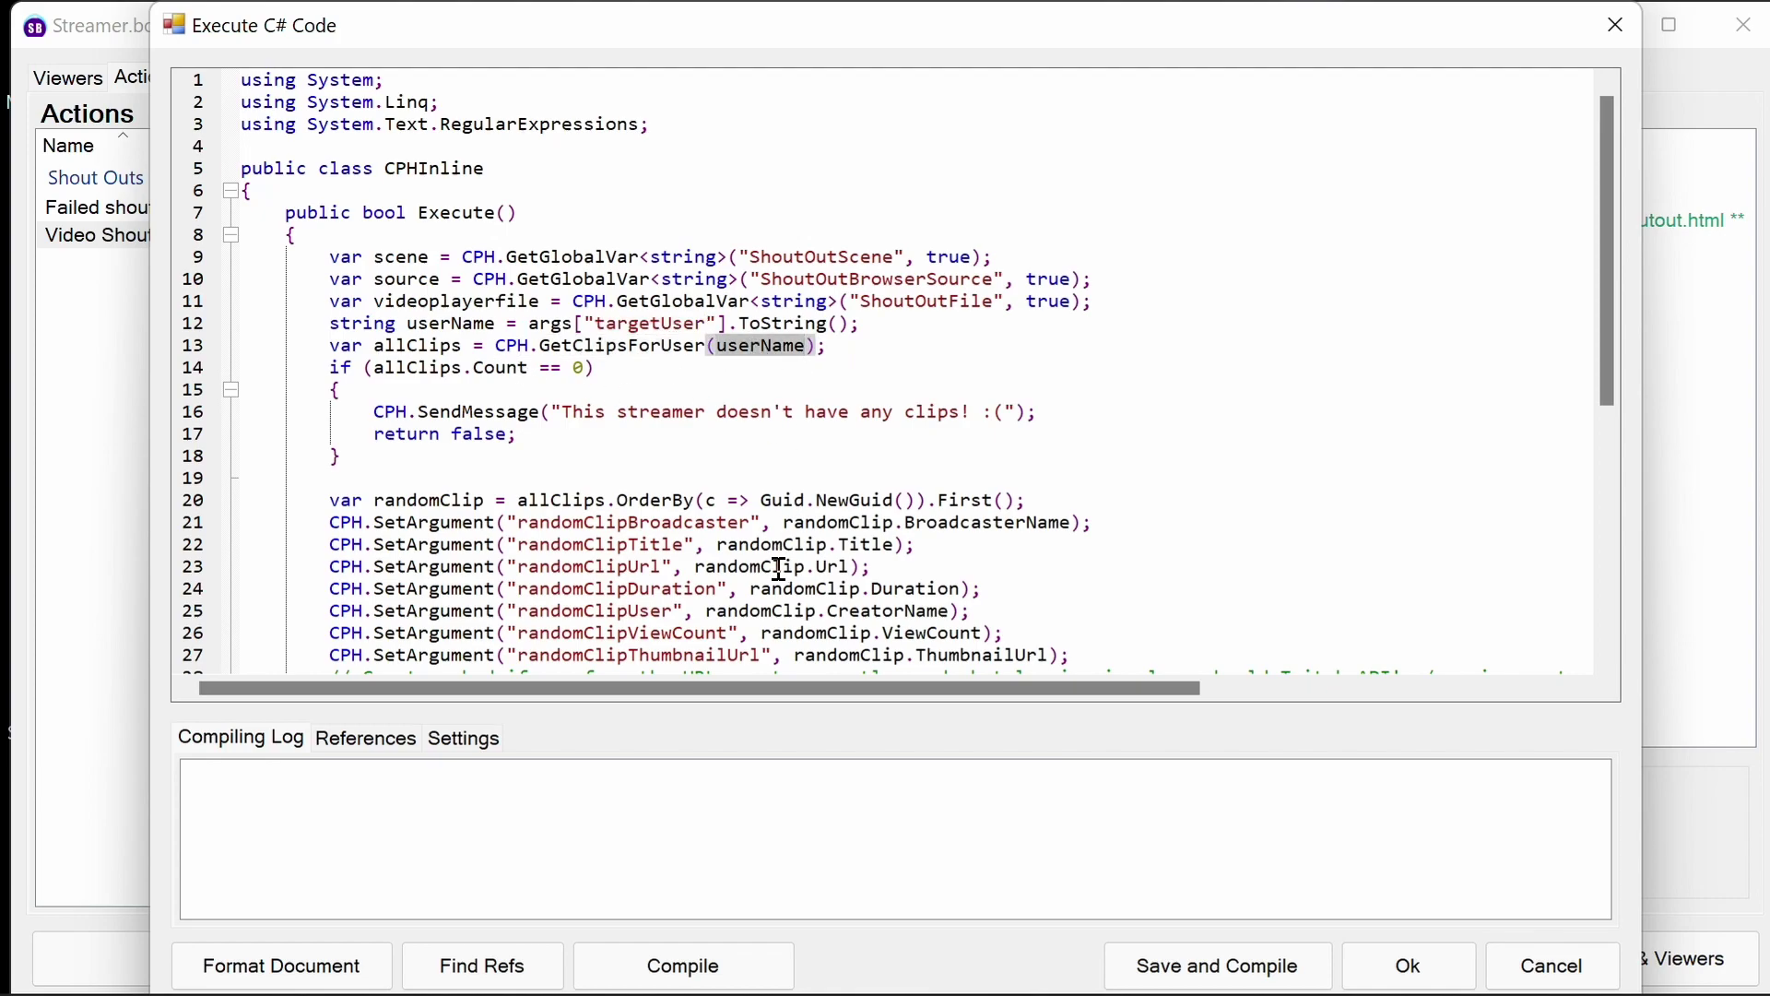
left_click(336, 366)
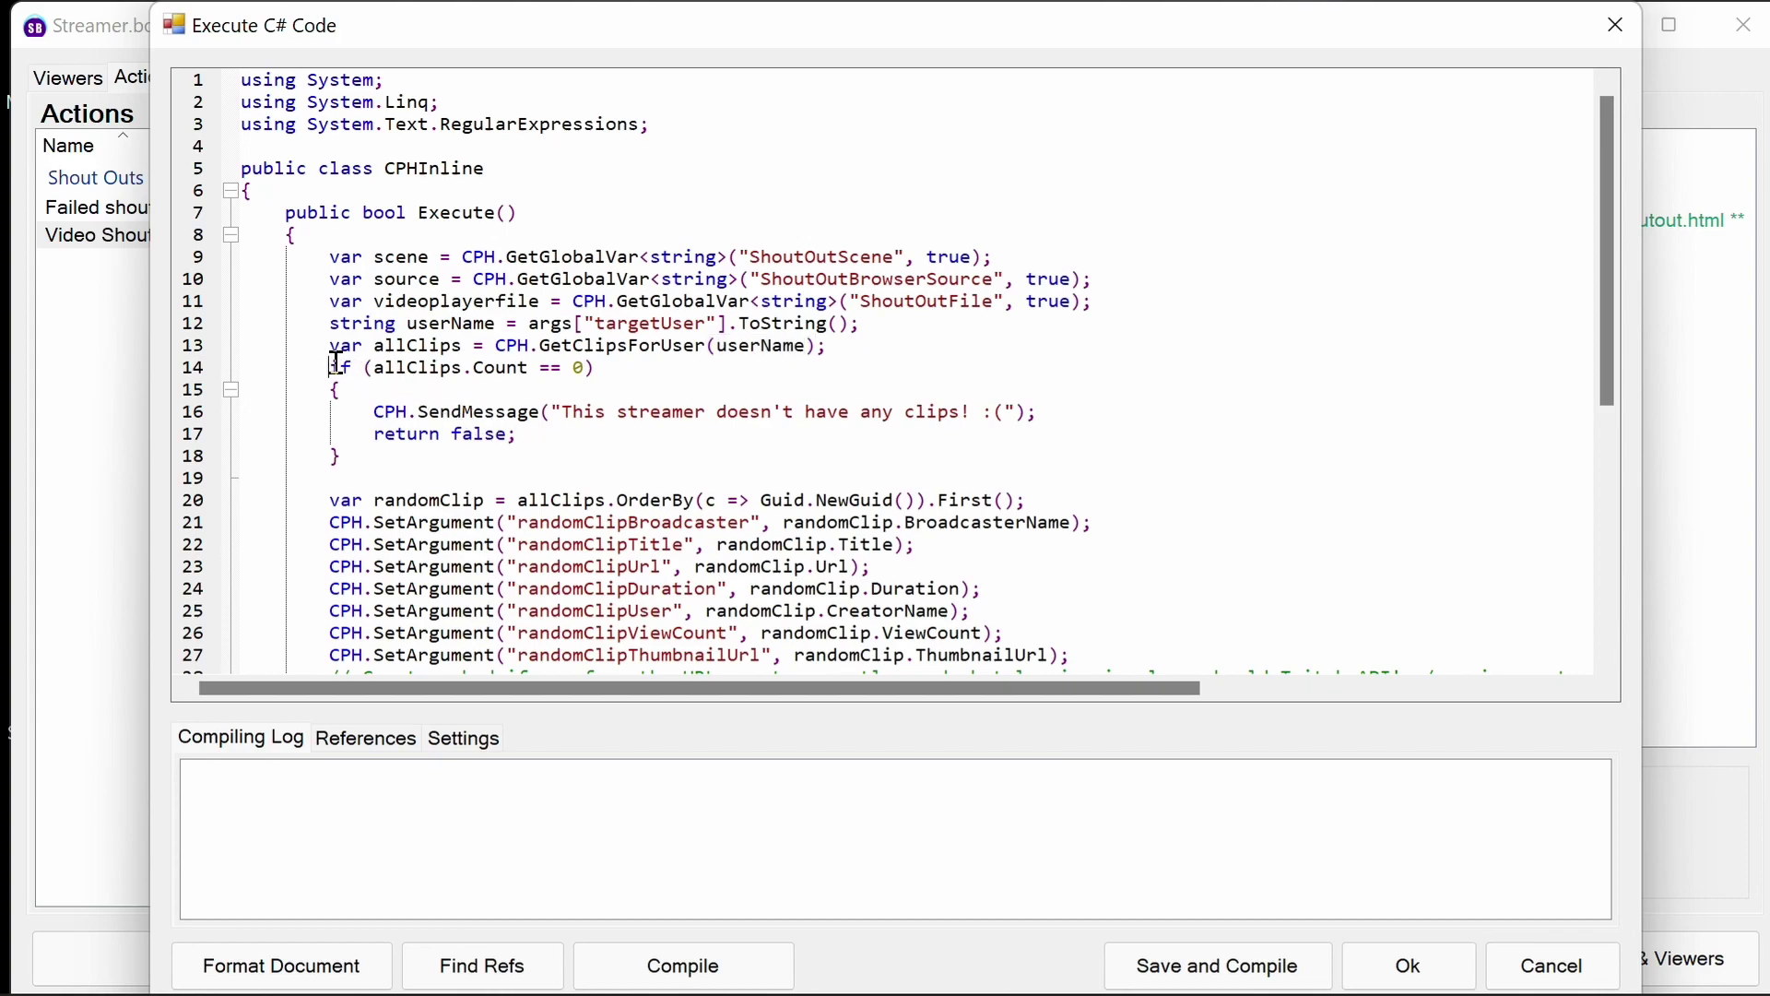
left_click_drag(337, 366, 534, 450)
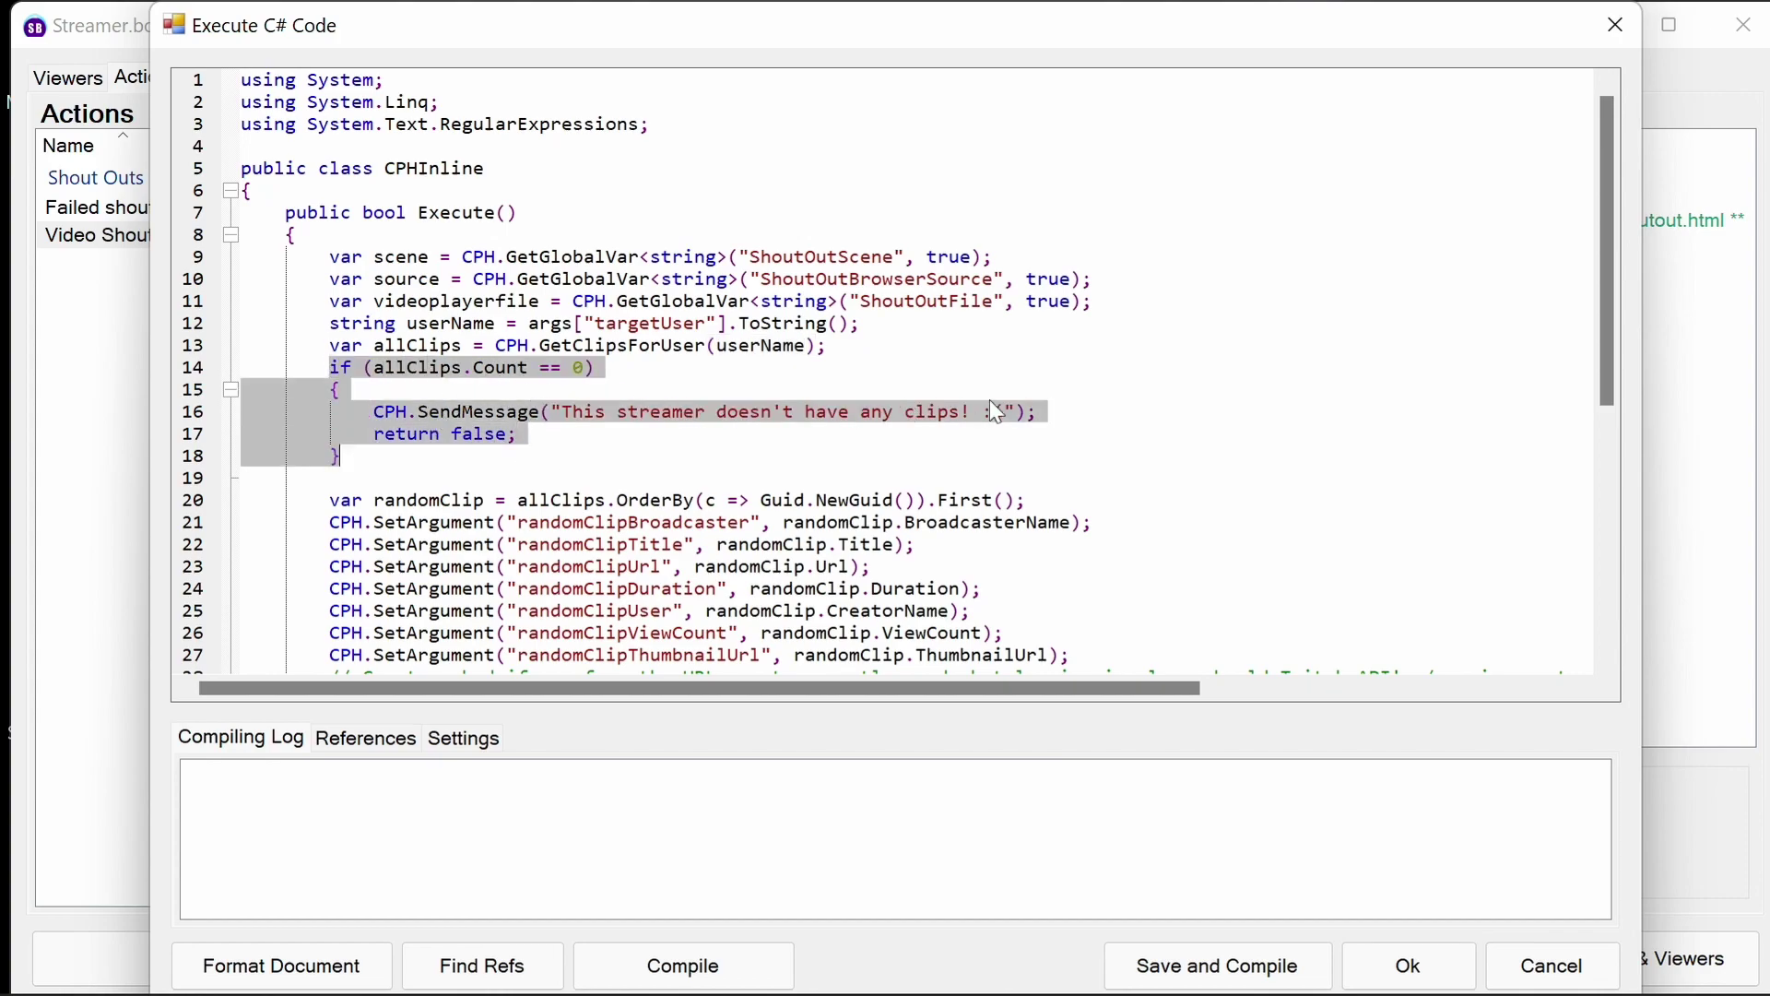
left_click(975, 437)
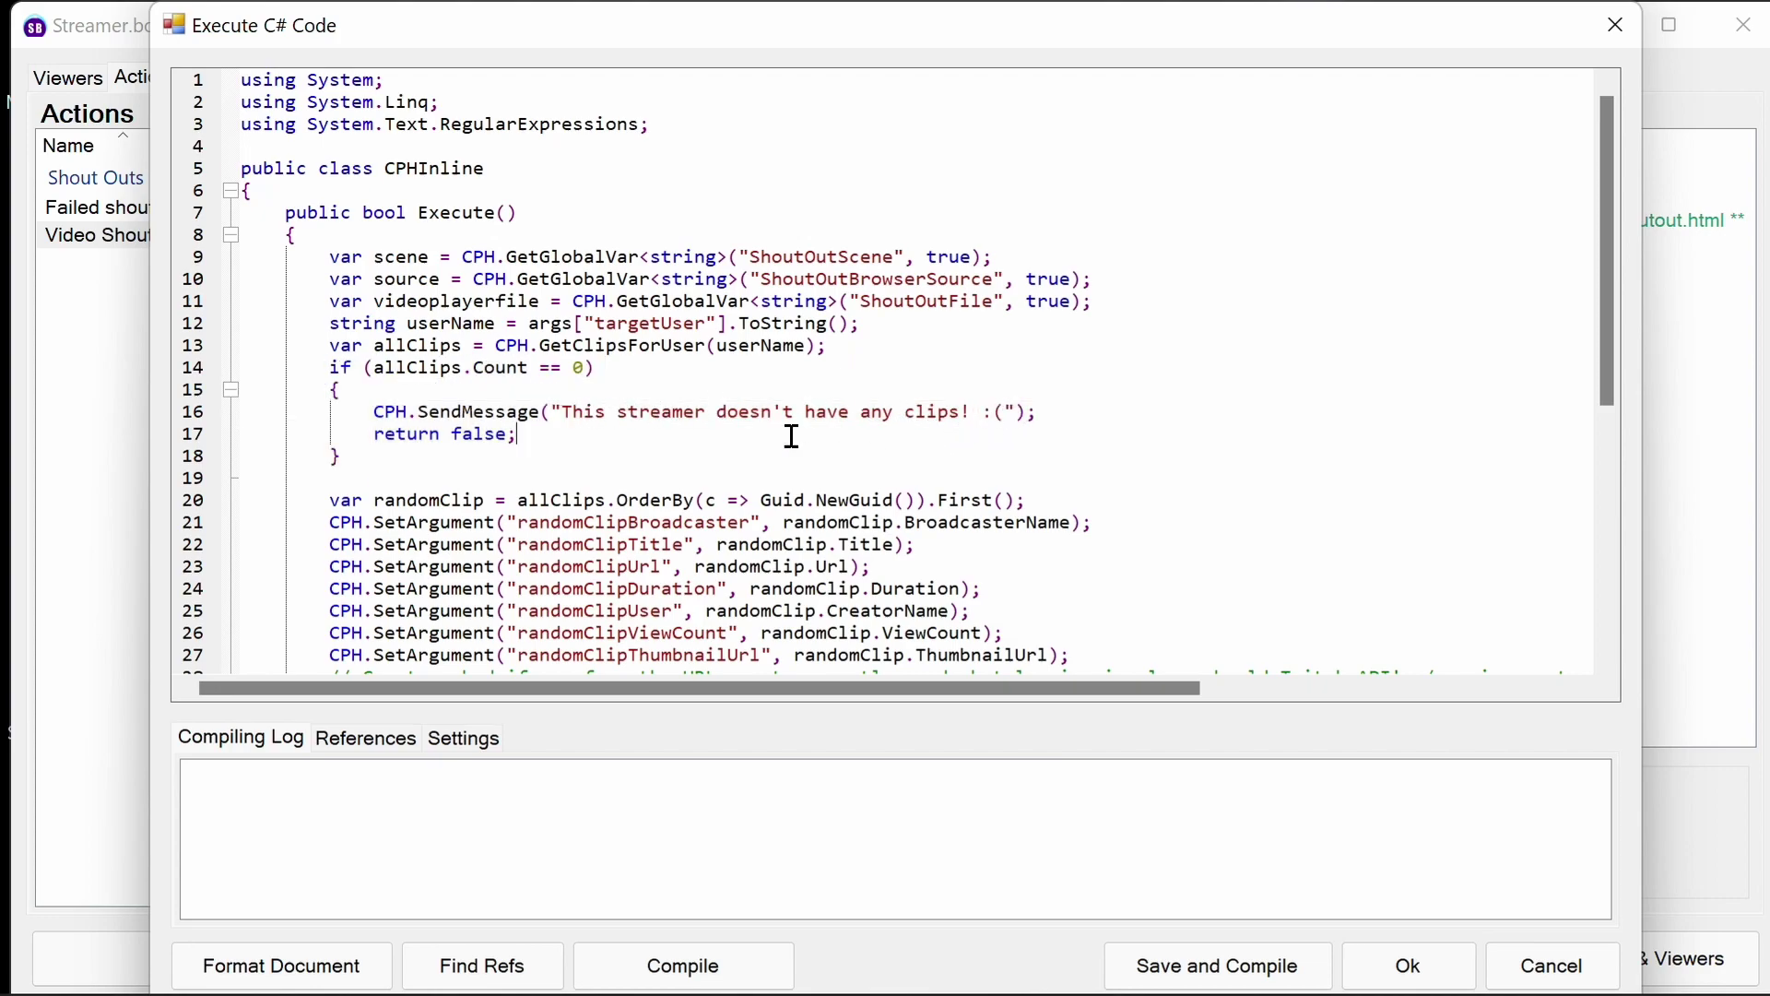
left_click_drag(557, 434, 353, 444)
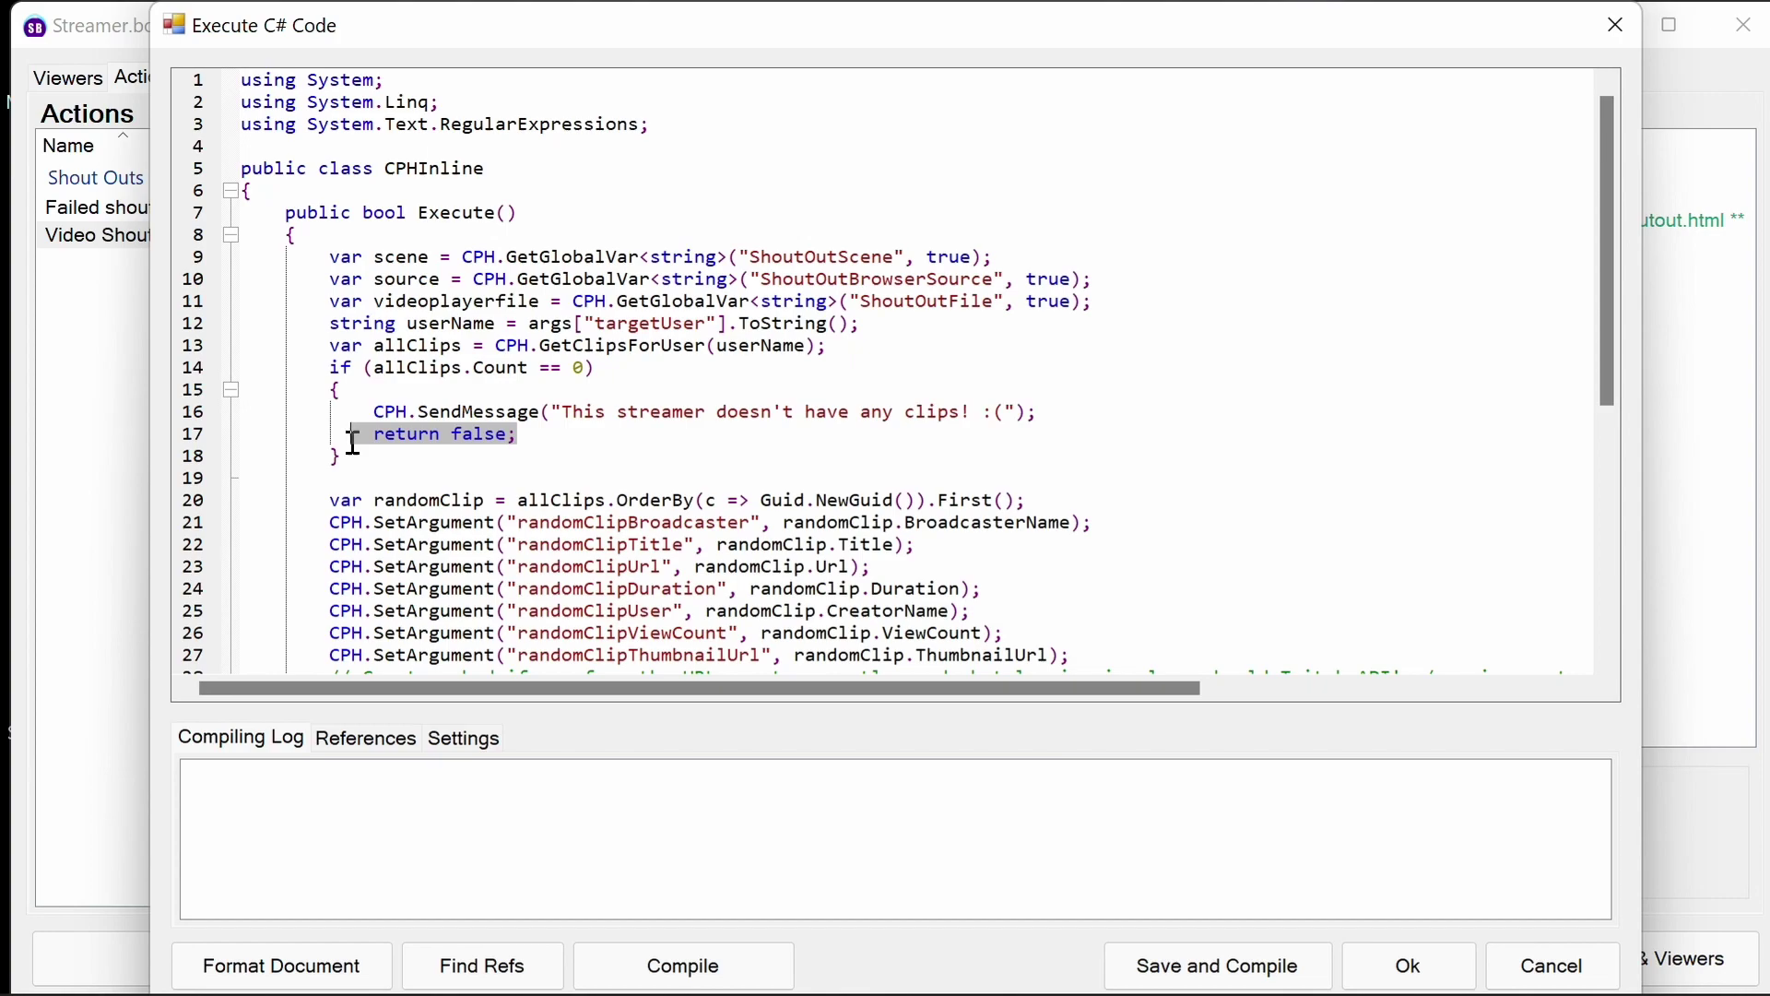
scroll(572, 441, "down", 2)
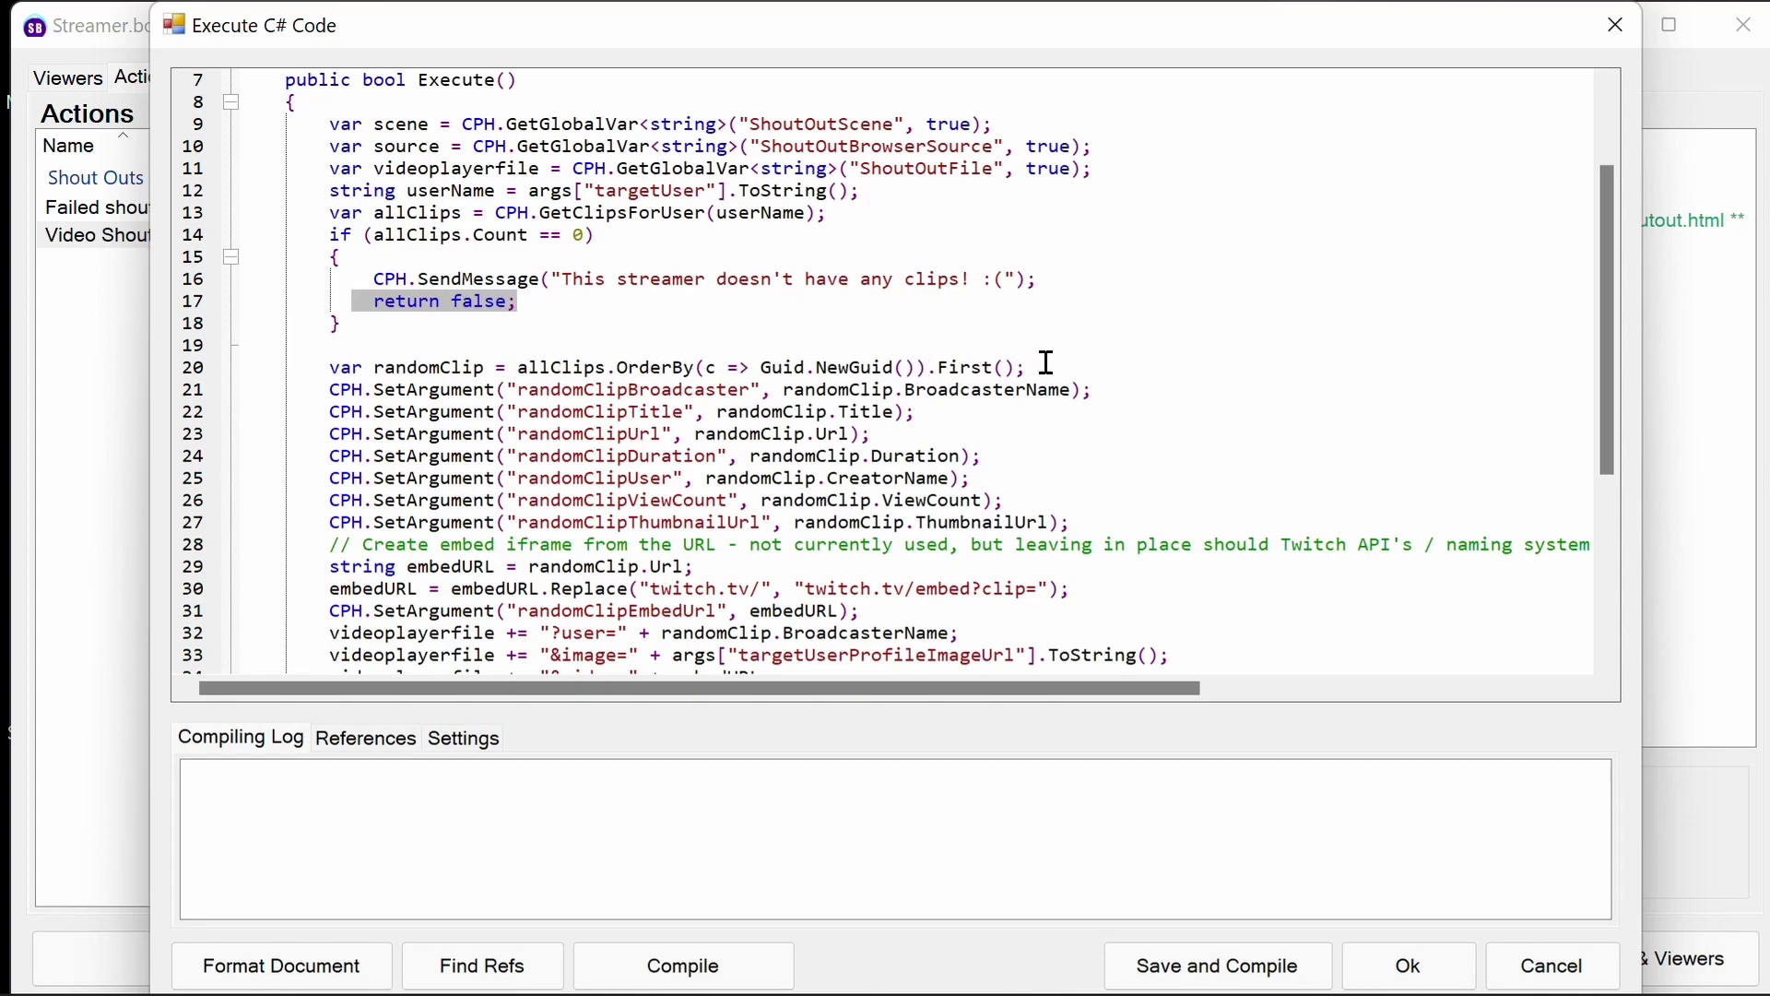
left_click_drag(1048, 365, 551, 365)
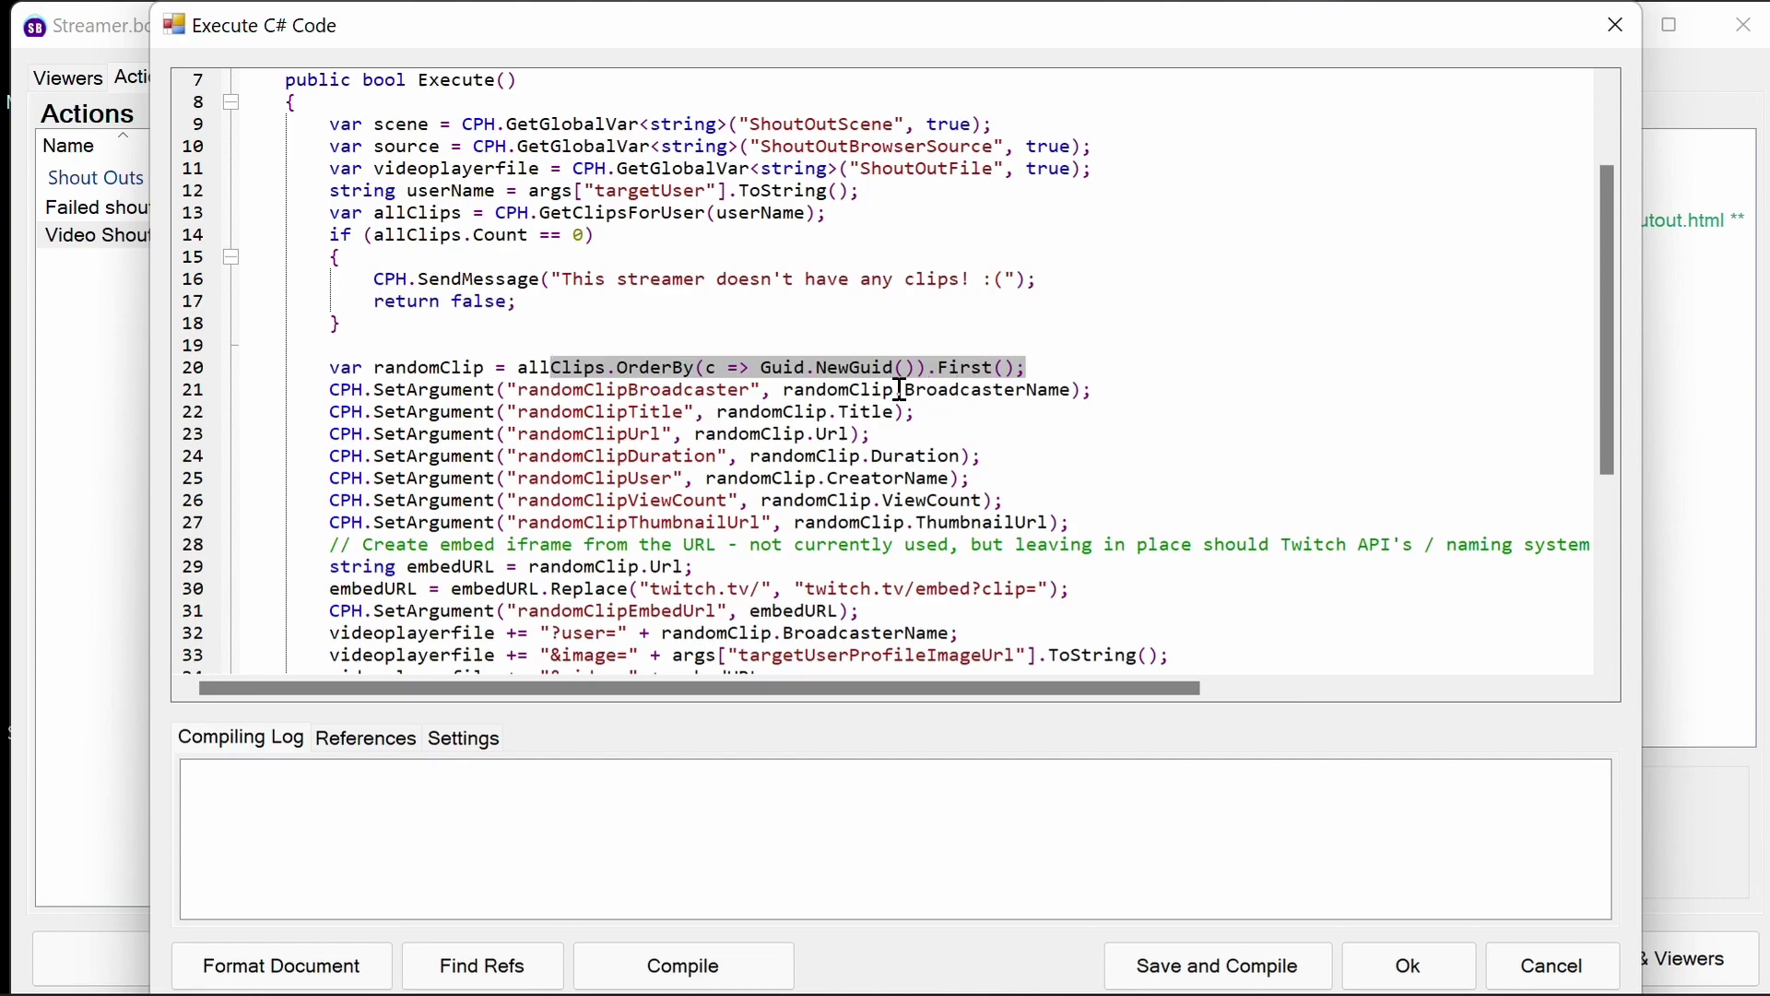
left_click(717, 412)
left_click_drag(331, 390, 1062, 518)
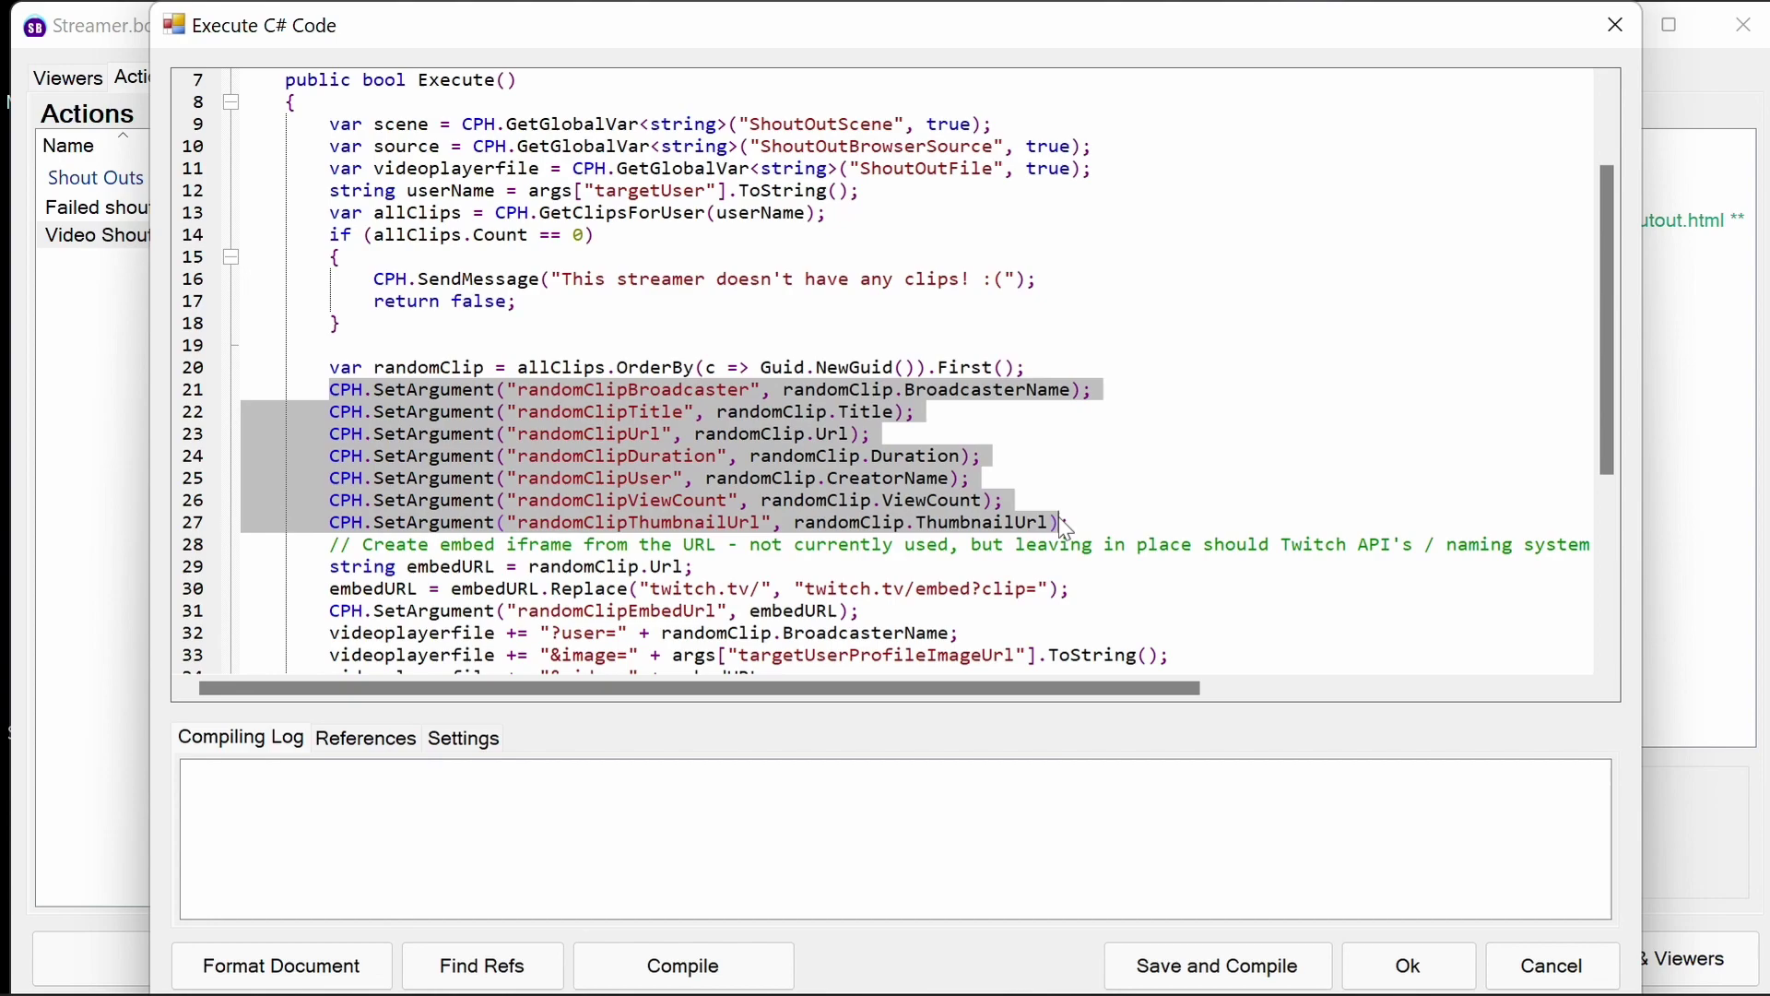
double_click(581, 381)
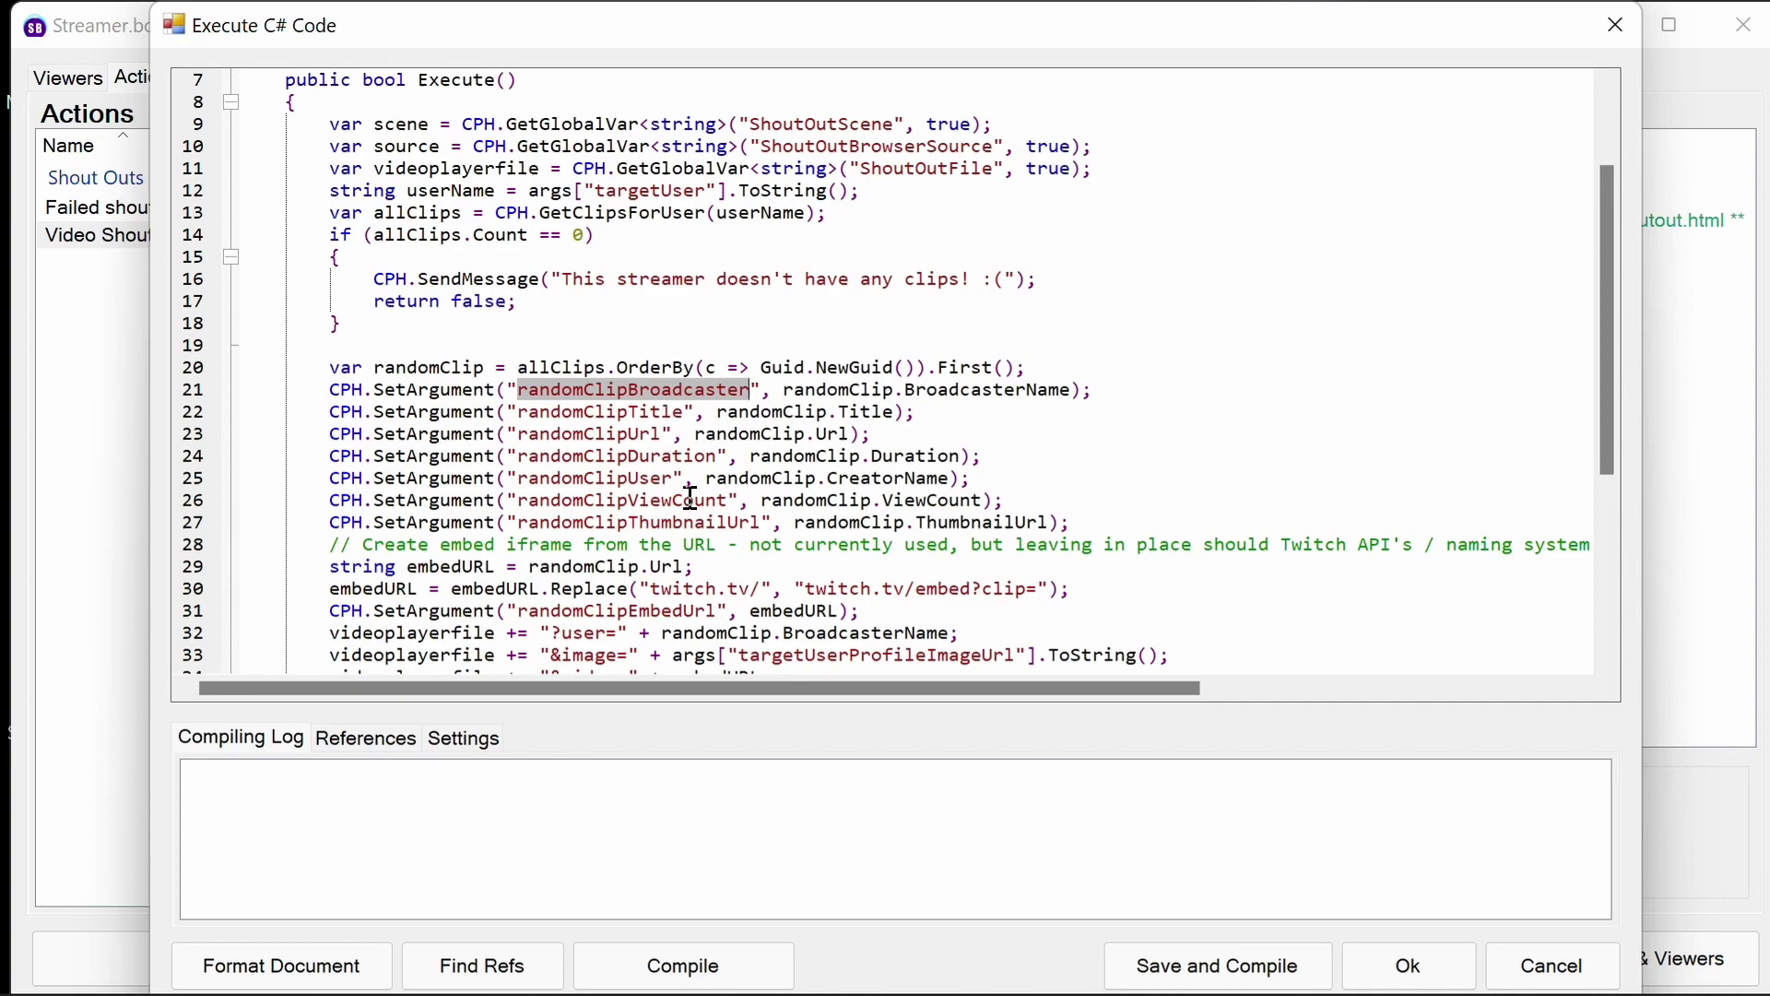
scroll(730, 521, "down", 3)
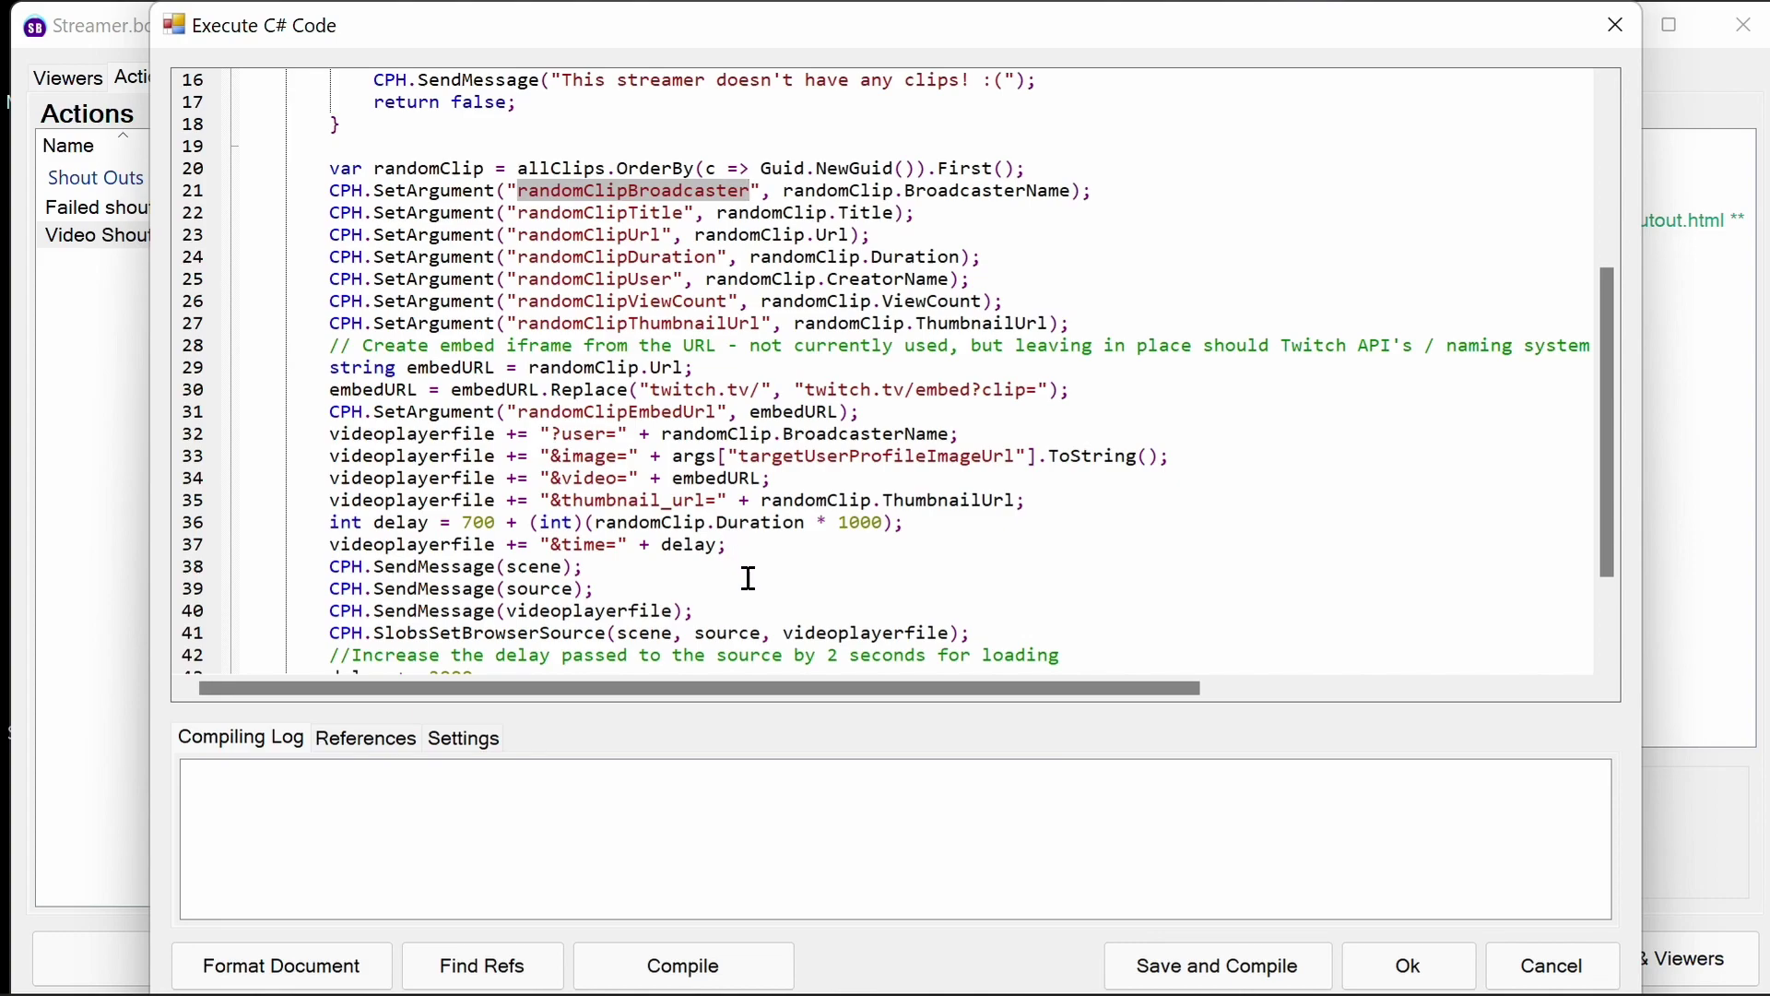
Step: Delete the three CPH.SendMessage lines 38–40 and the leftover empty line
left_click_drag(712, 609, 177, 570)
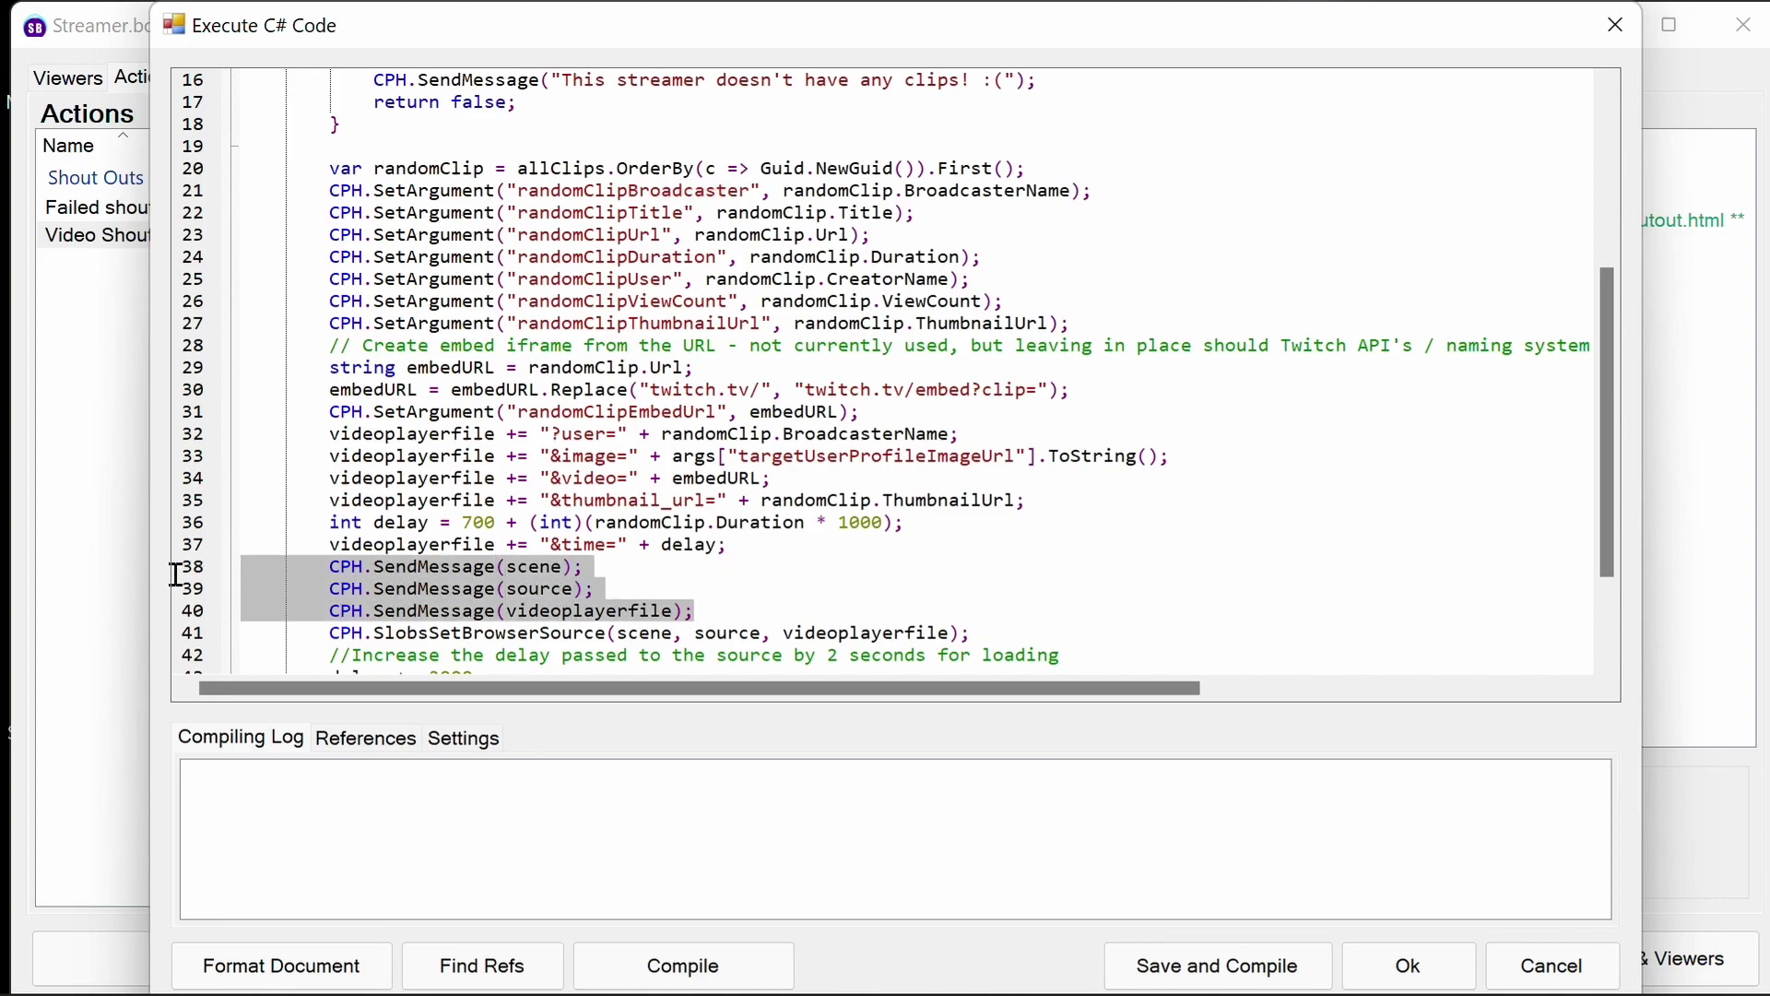
key("Delete")
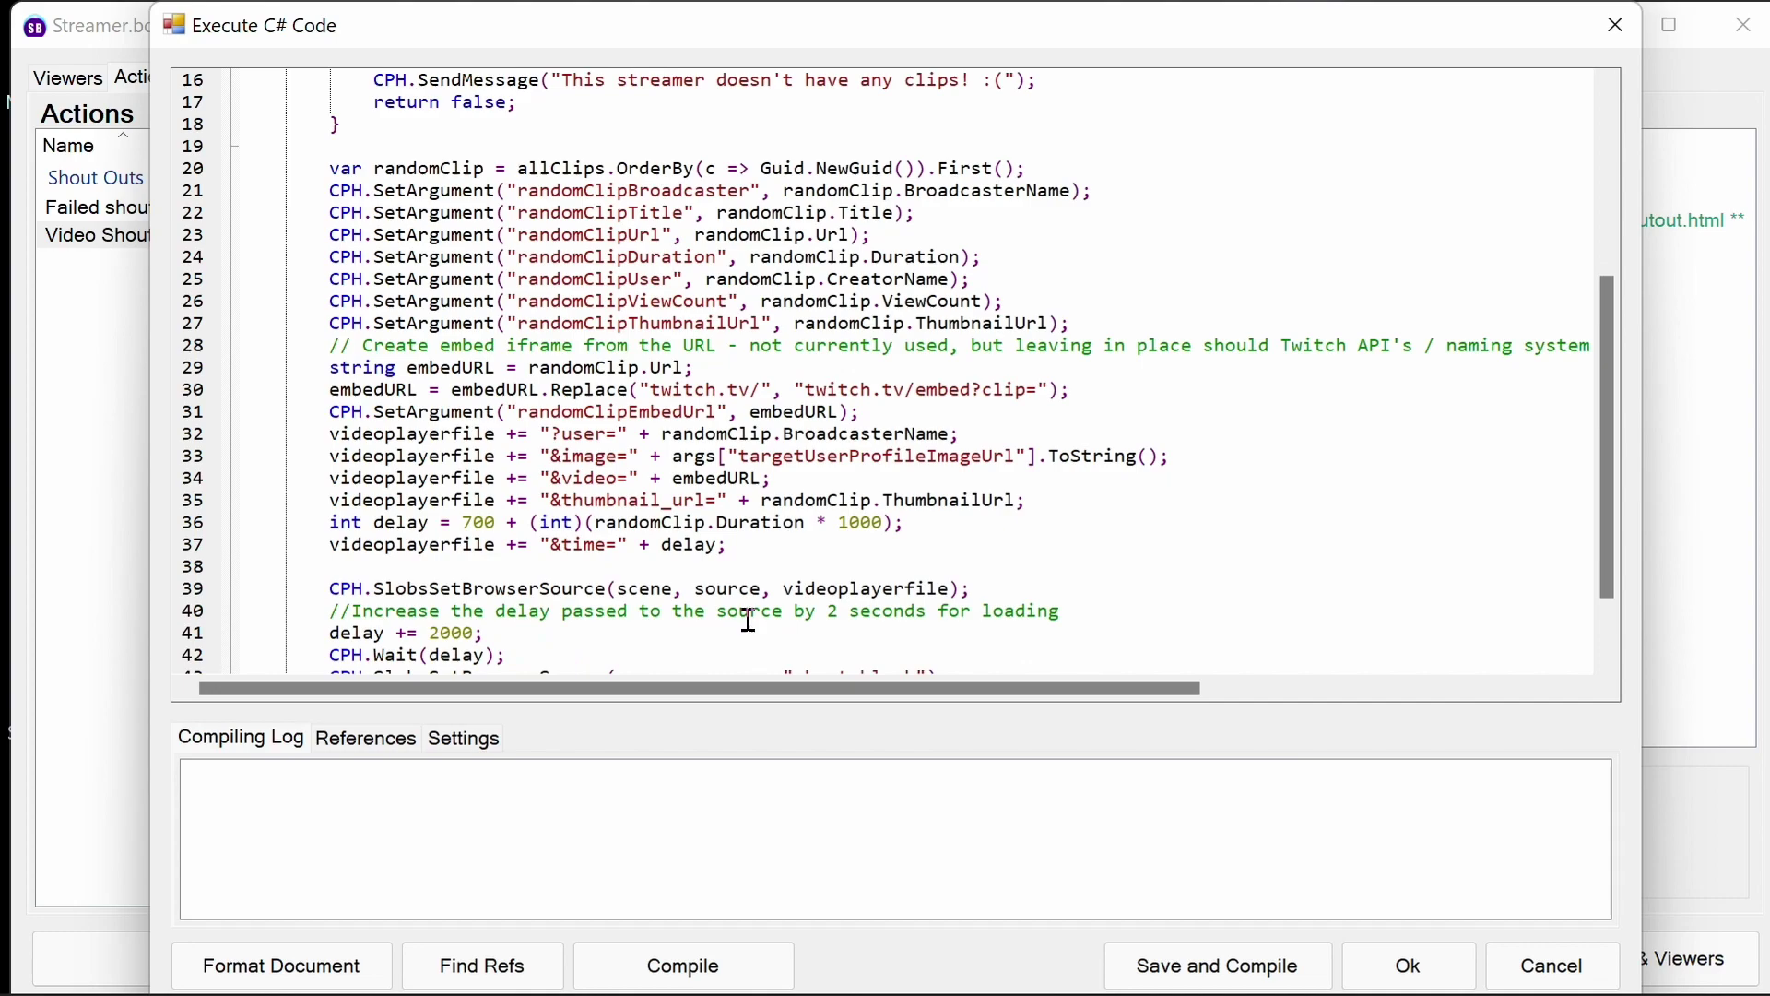
key("Delete")
scroll(938, 581, "down", 1)
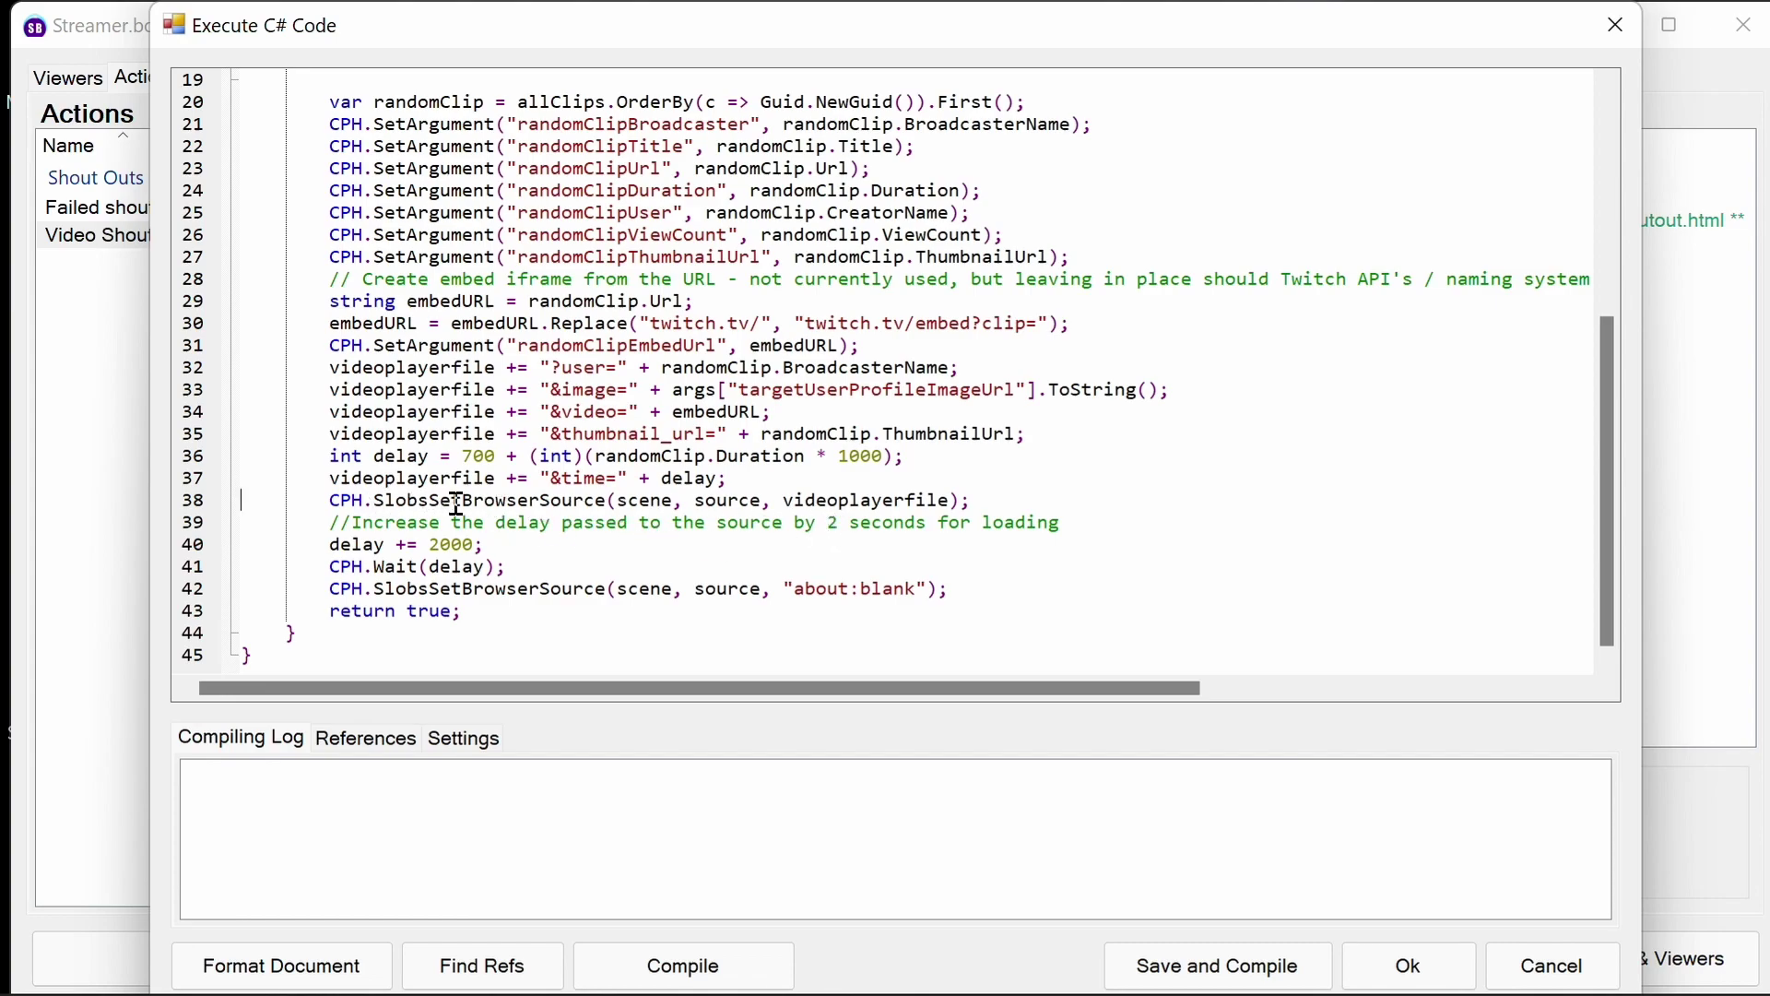
Step: Review the remaining code: browser source call, delay += 2000, CPH.Wait(delay), and the blanking call
double_click(648, 501)
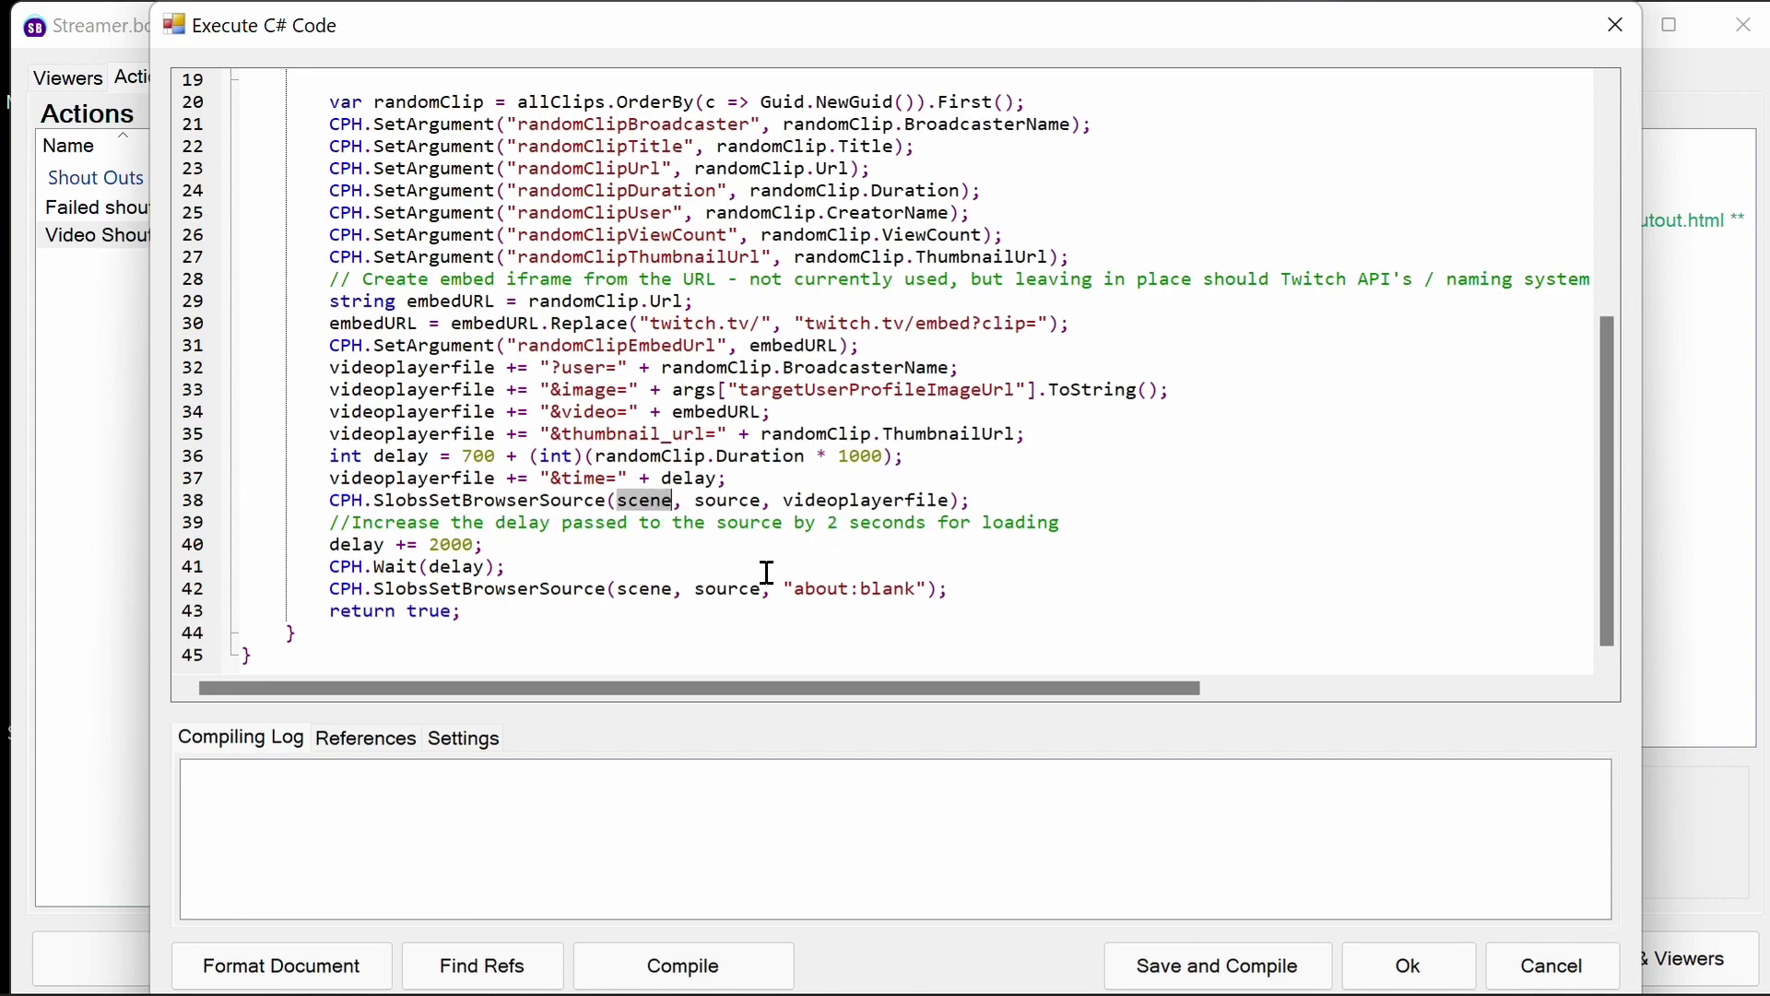
double_click(729, 501)
double_click(843, 501)
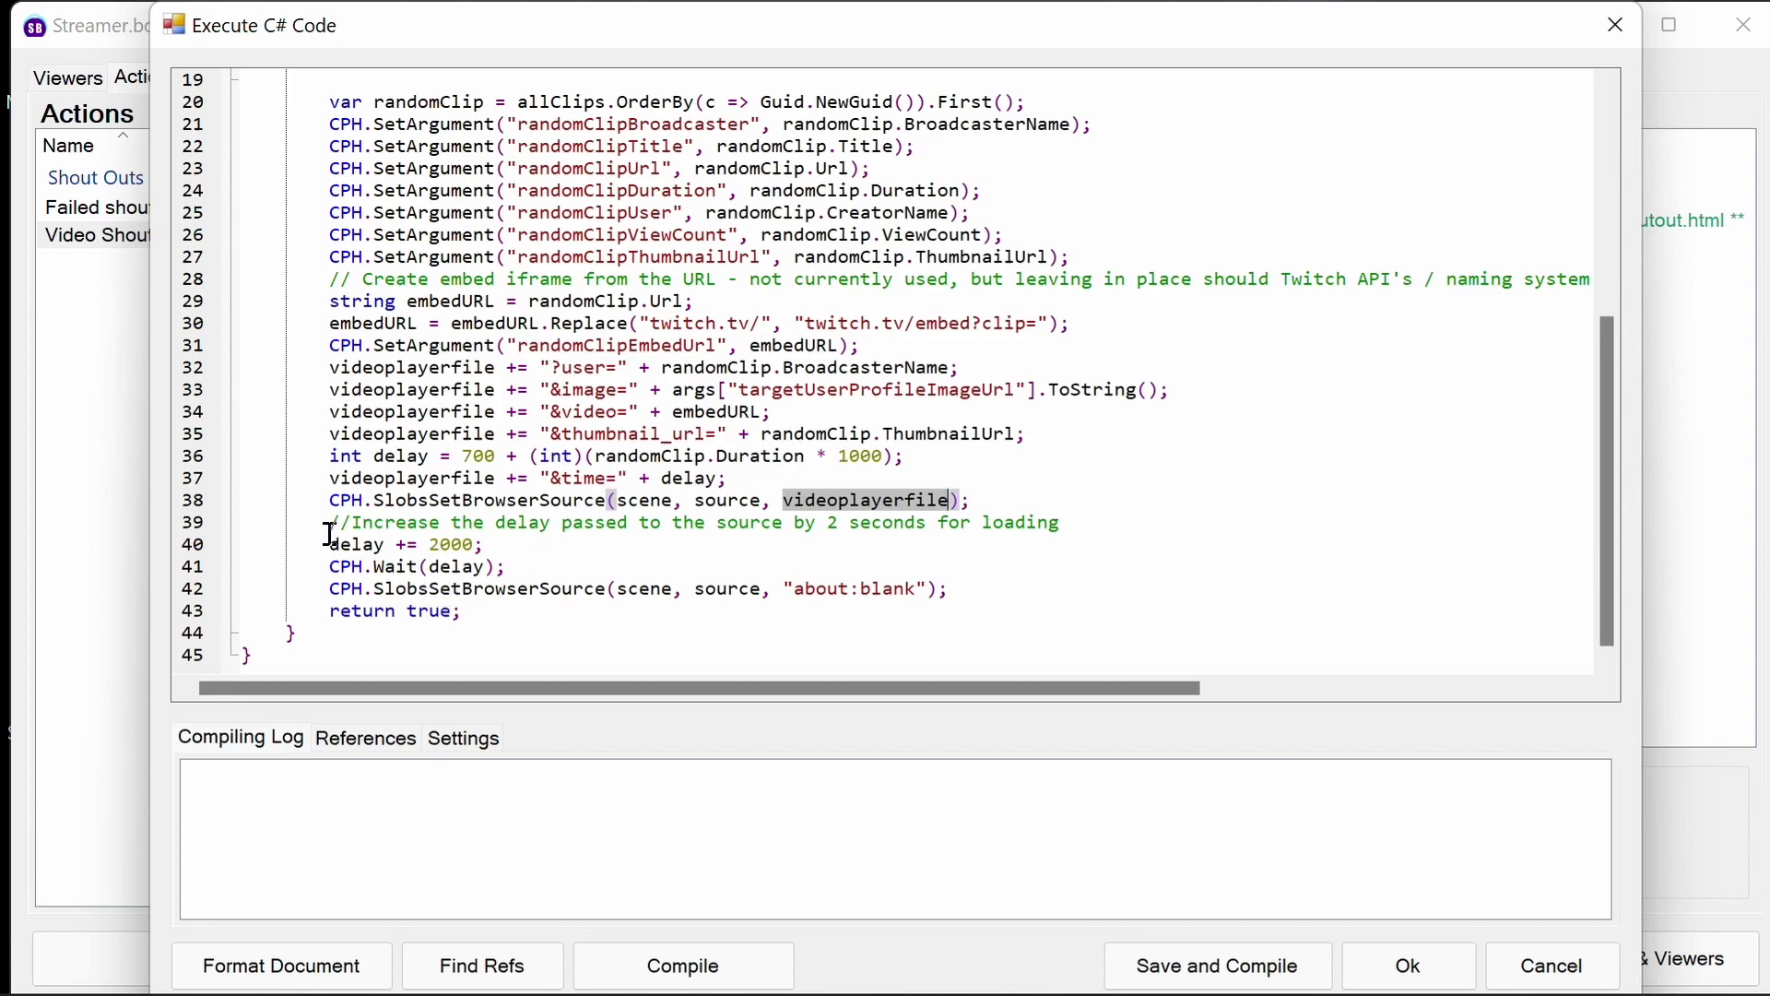
left_click_drag(329, 545, 493, 545)
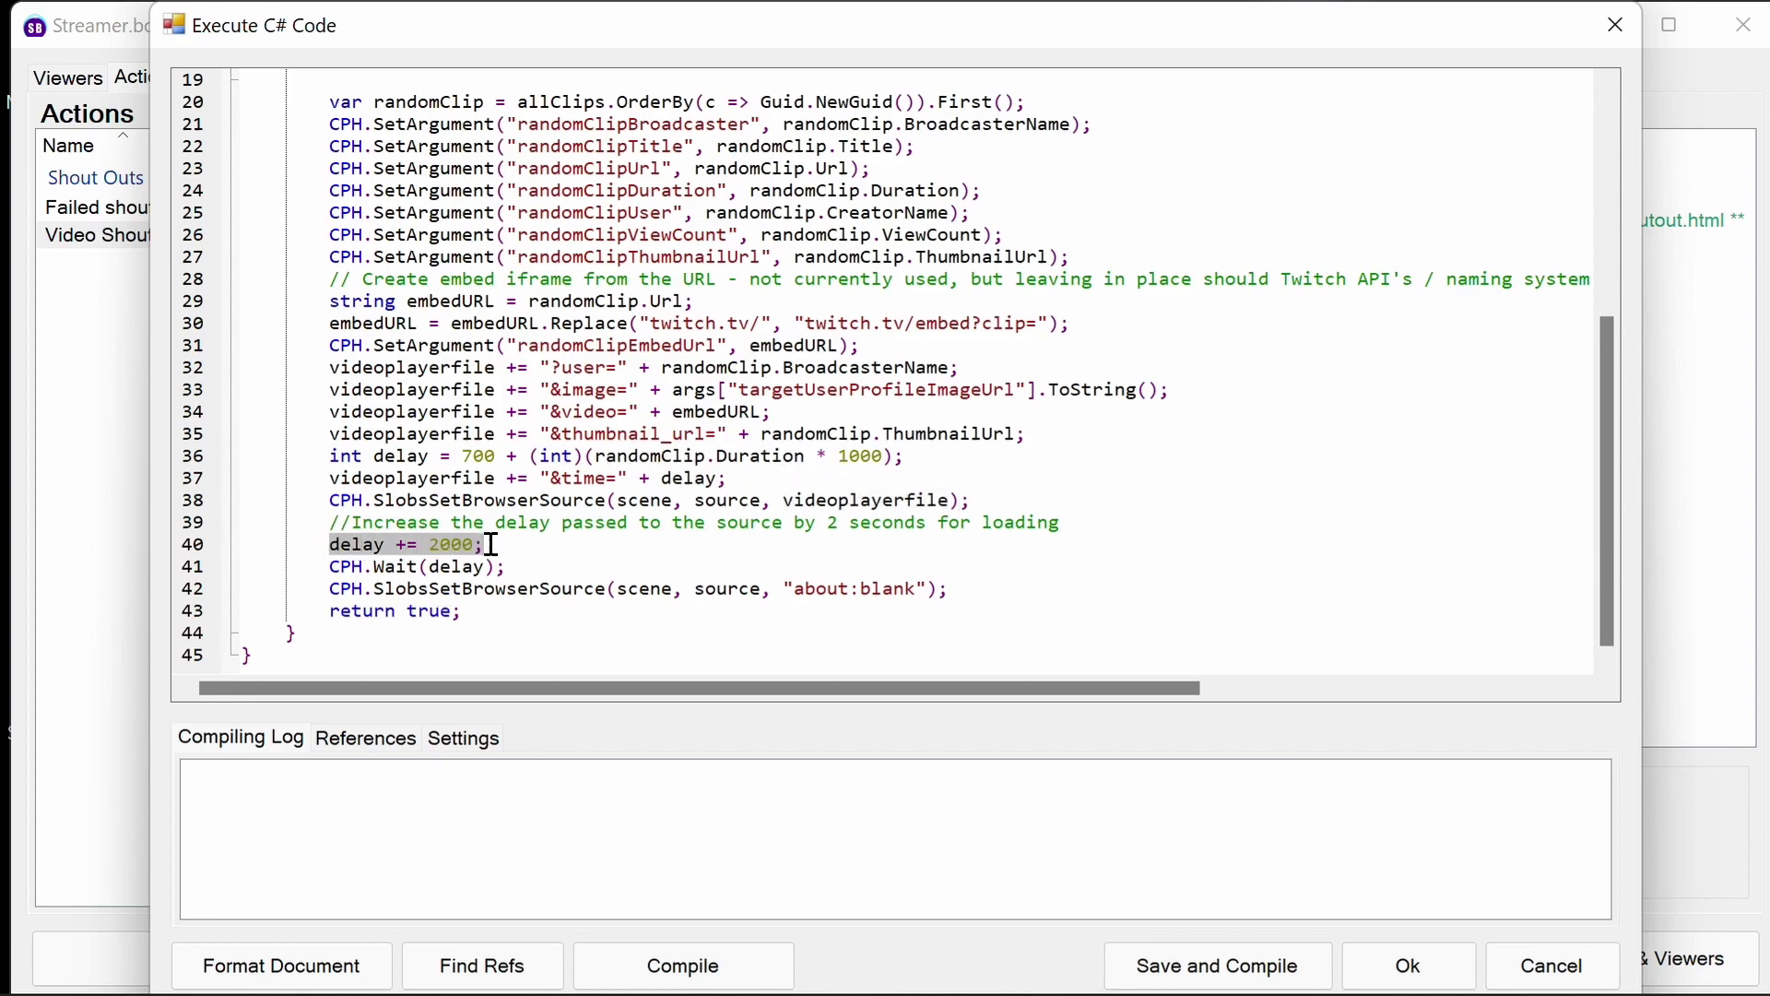
left_click(532, 567)
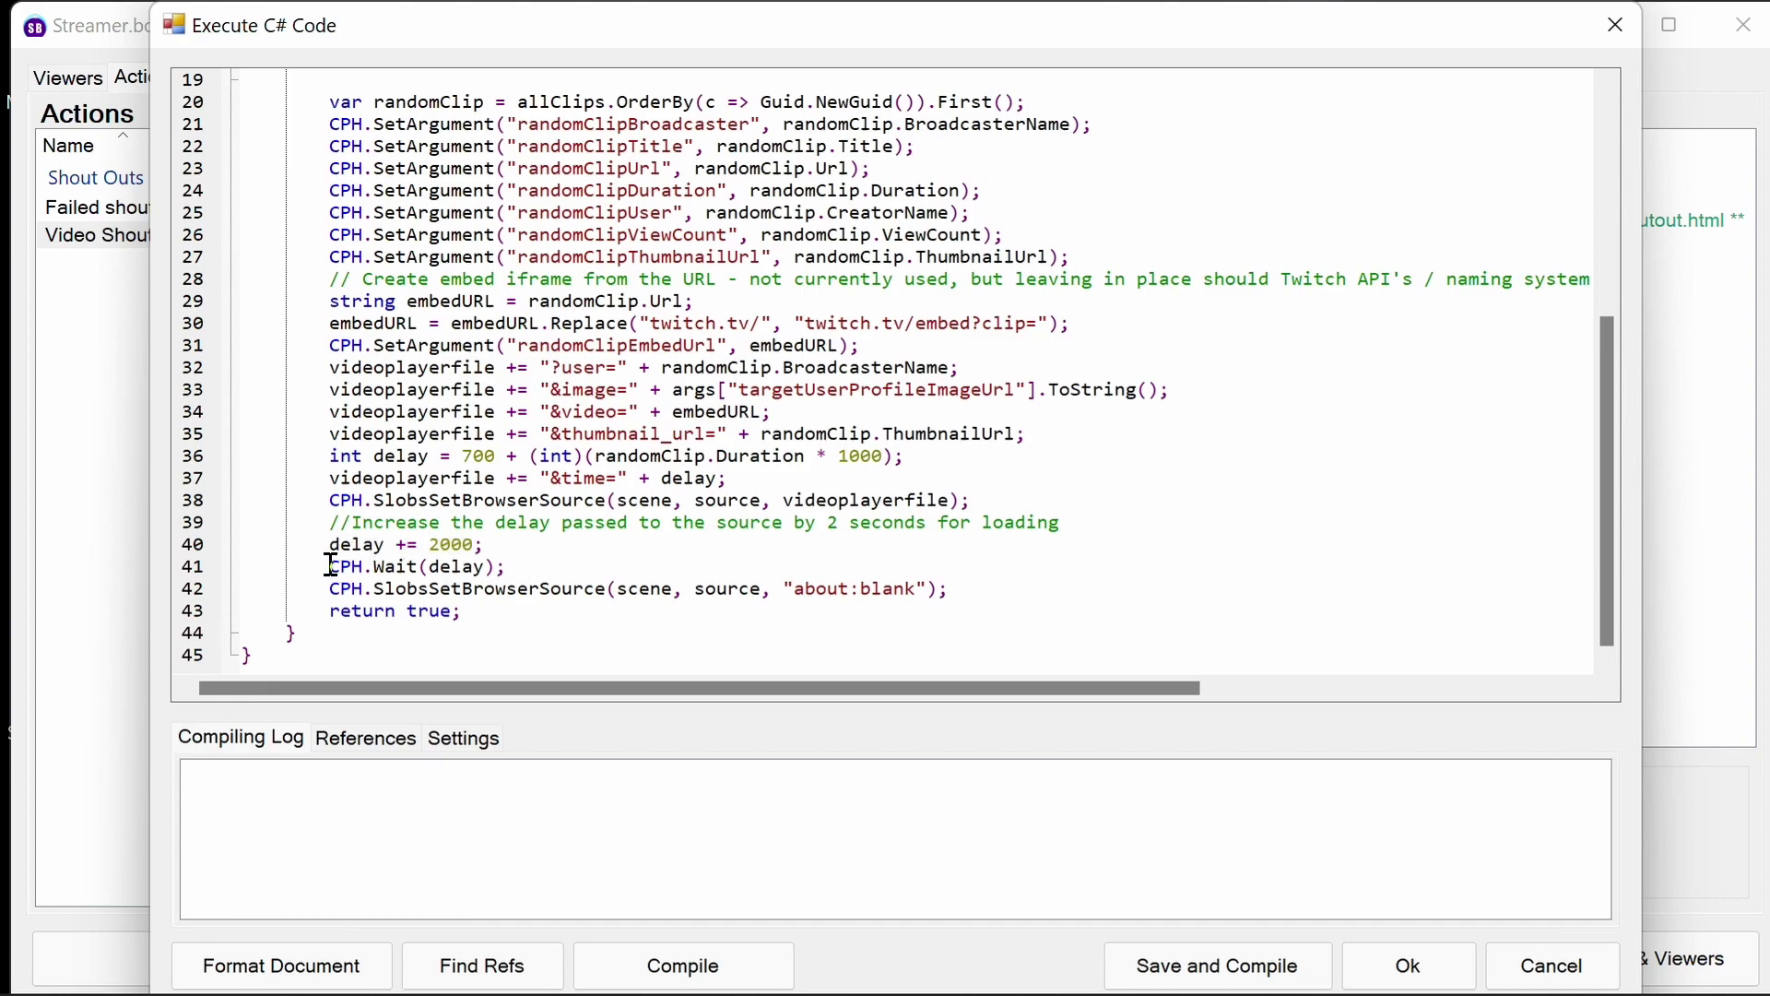
left_click_drag(330, 567, 503, 567)
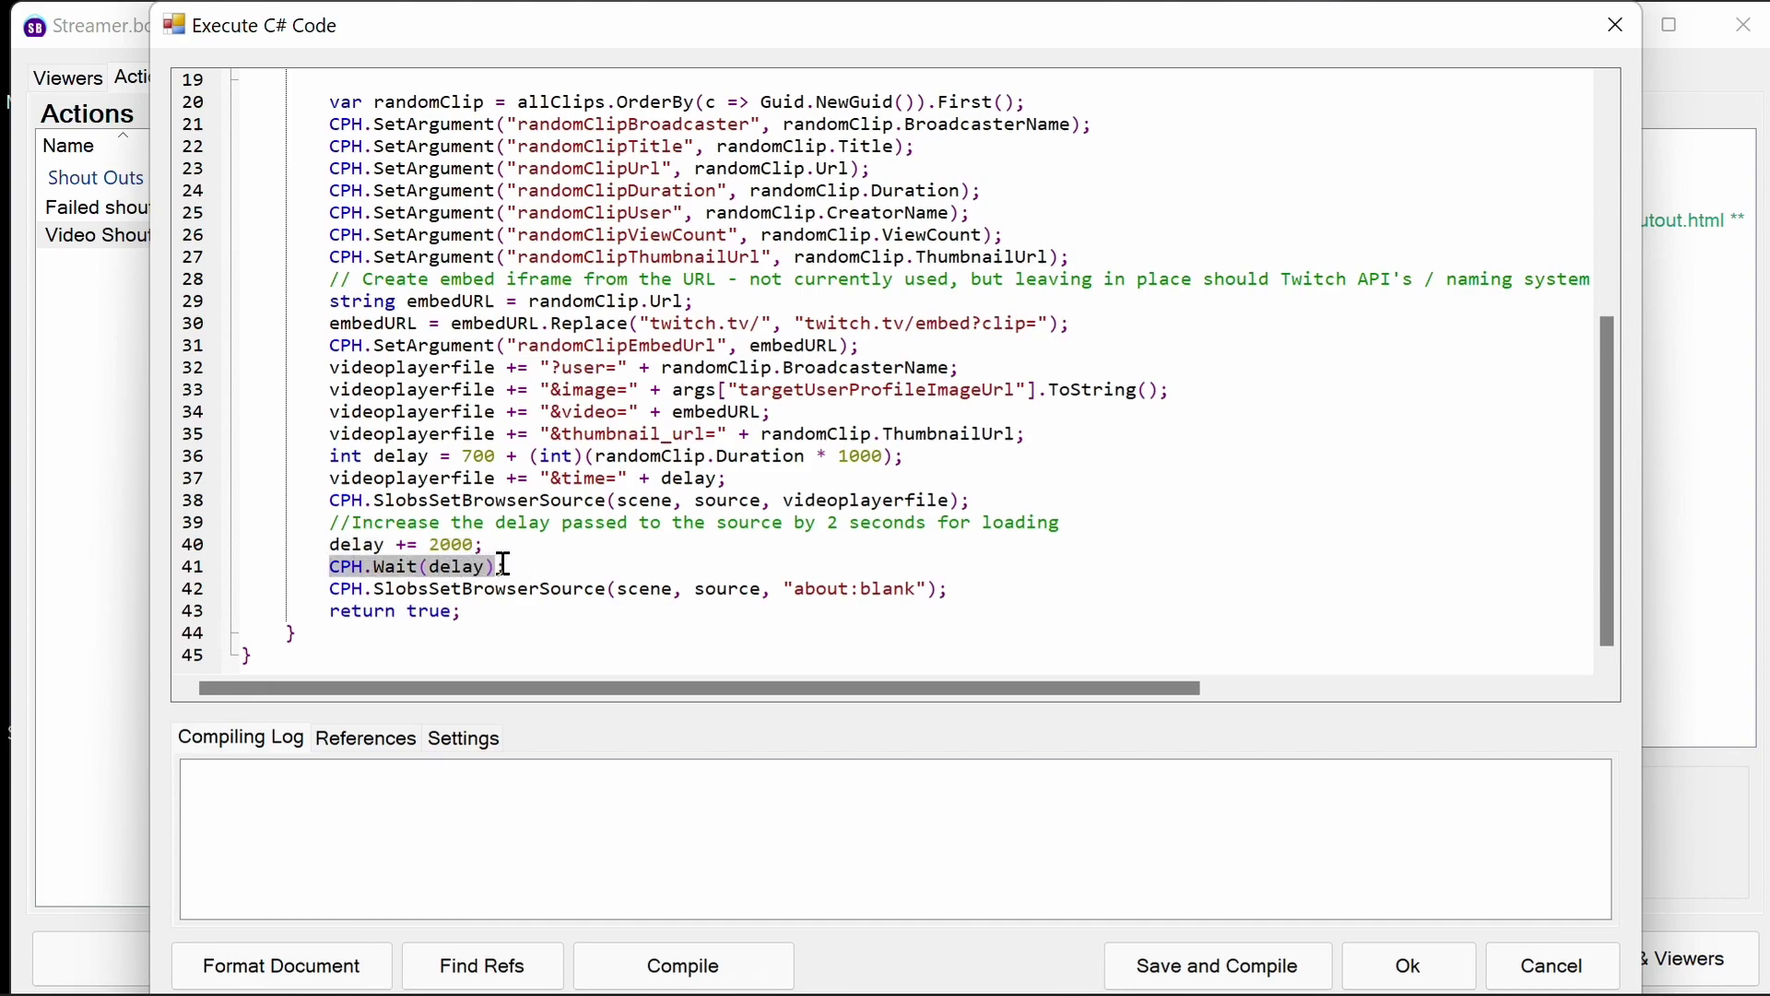
left_click(977, 595)
left_click_drag(959, 593, 328, 589)
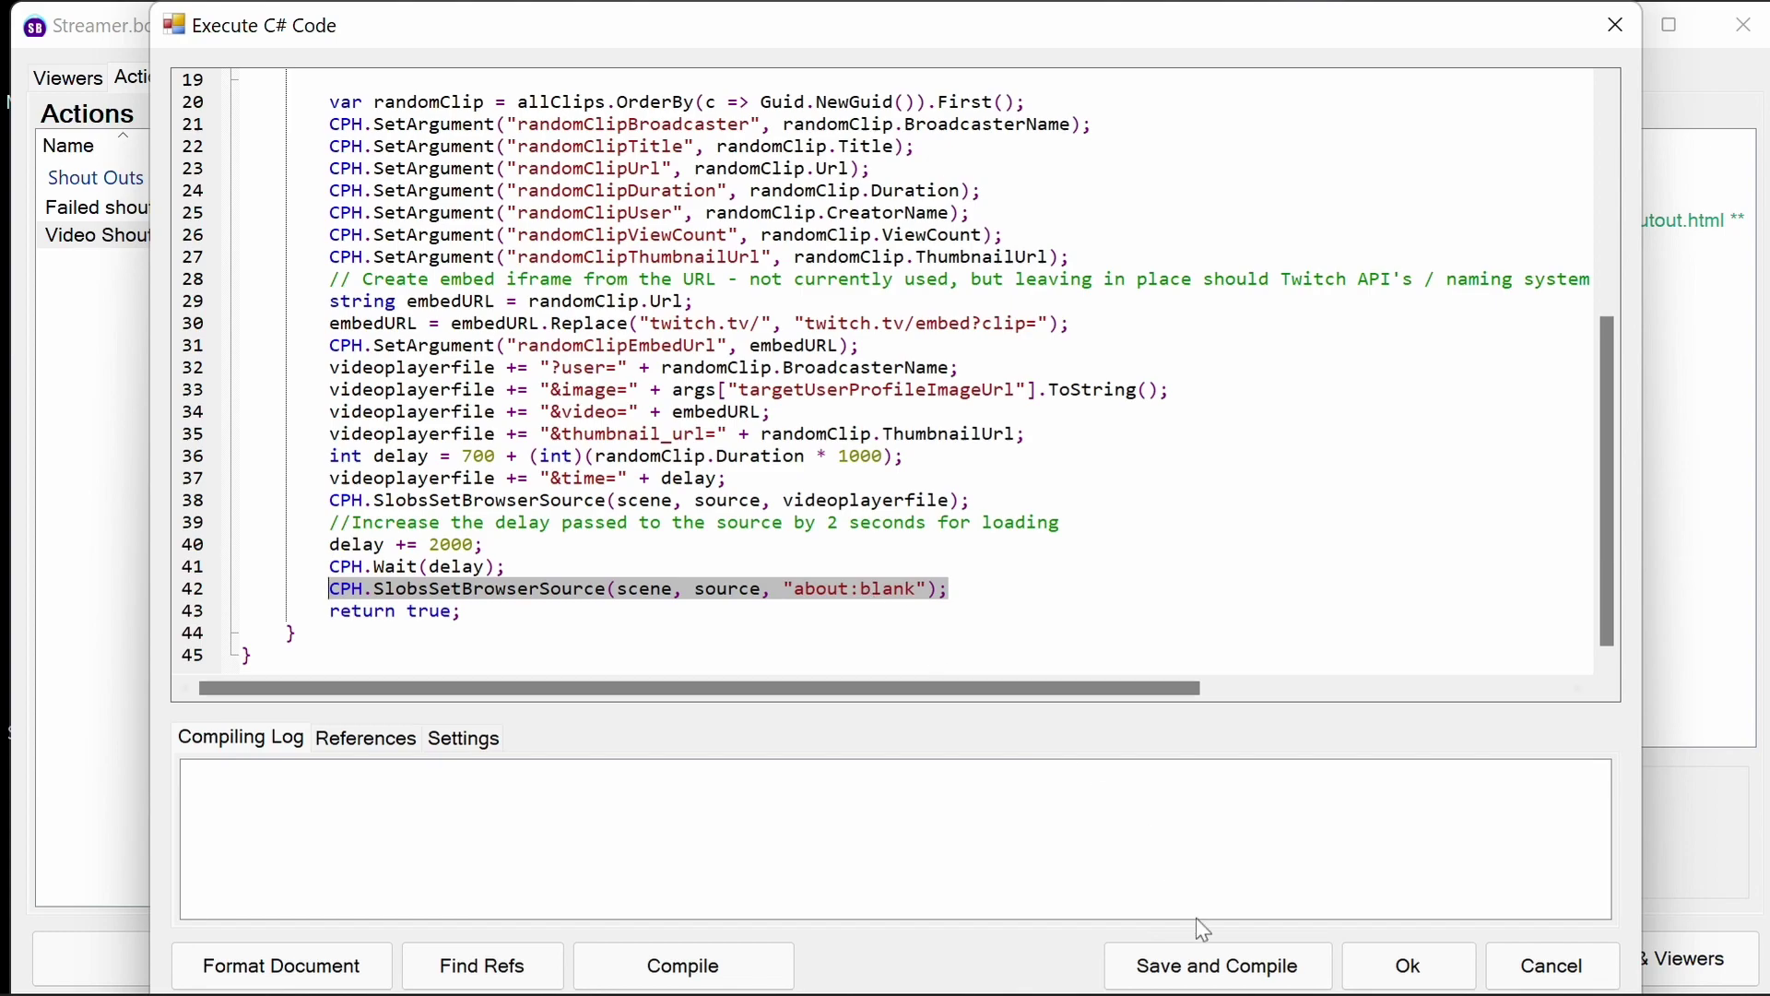
left_click(1284, 976)
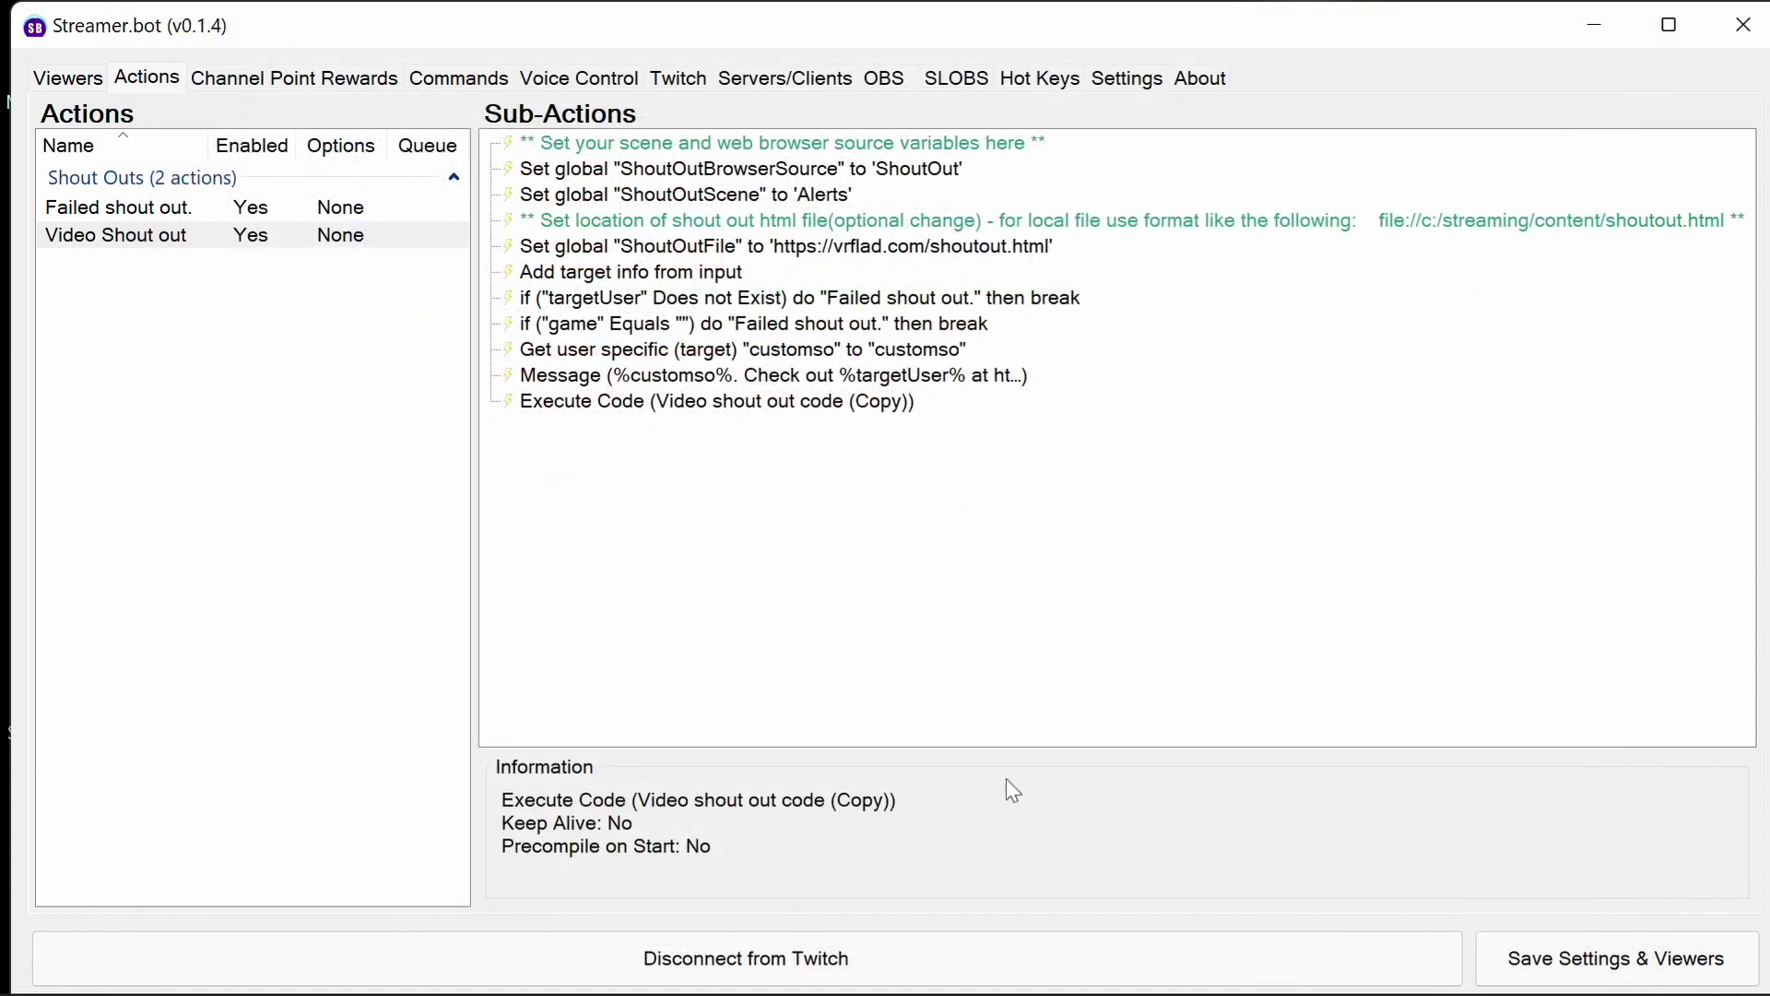